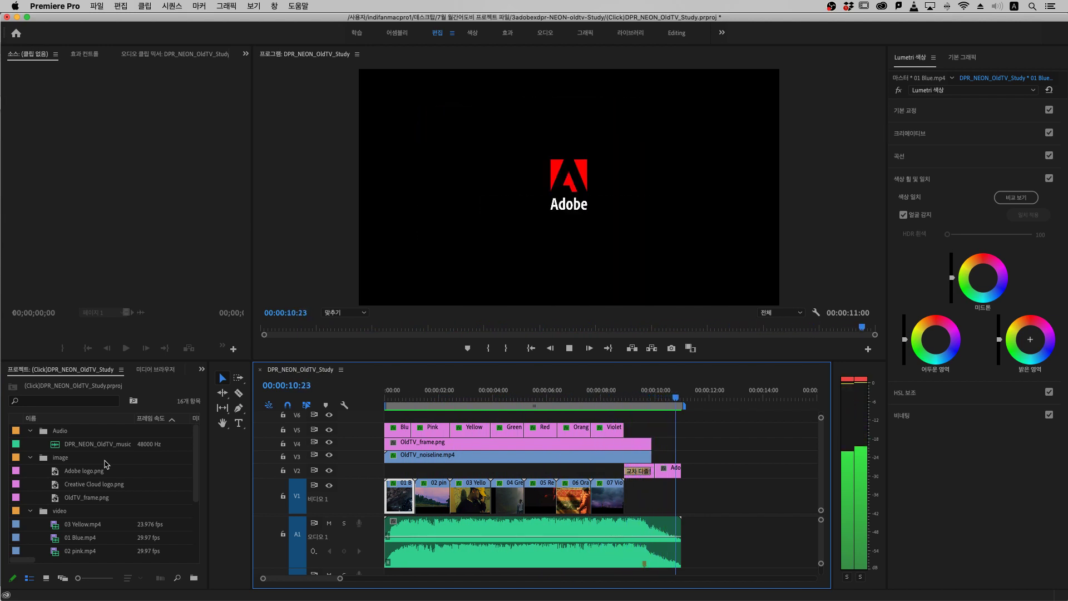
Step: Hide video tracks V3, V4 and V5 and mute audio track A1, with the playhead placed at 00:00:00:19
key("Home")
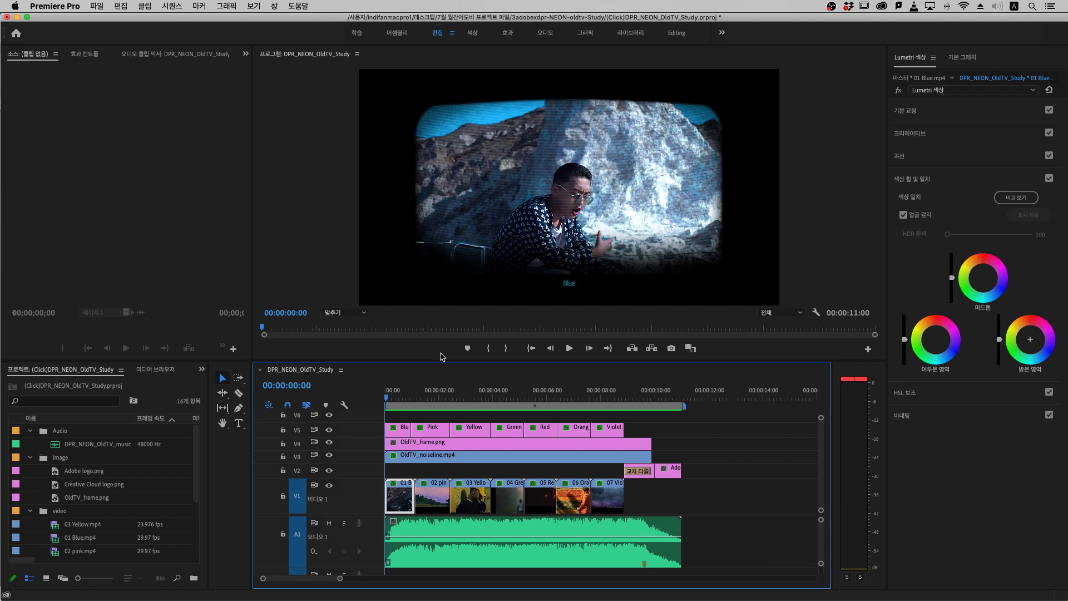
left_click(329, 455)
left_click(330, 442)
left_click(330, 430)
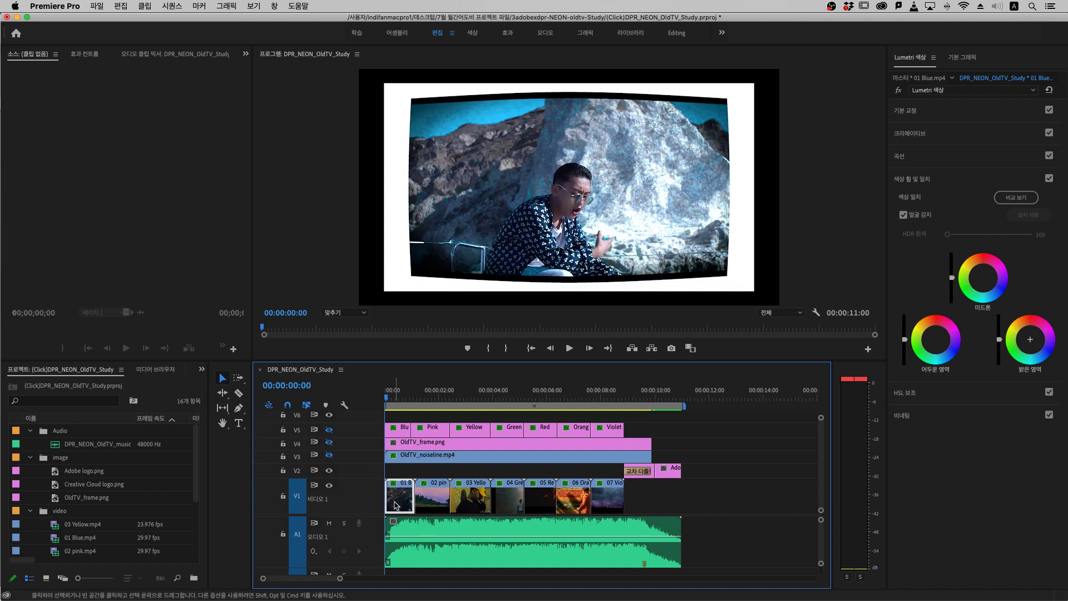
left_click(401, 397)
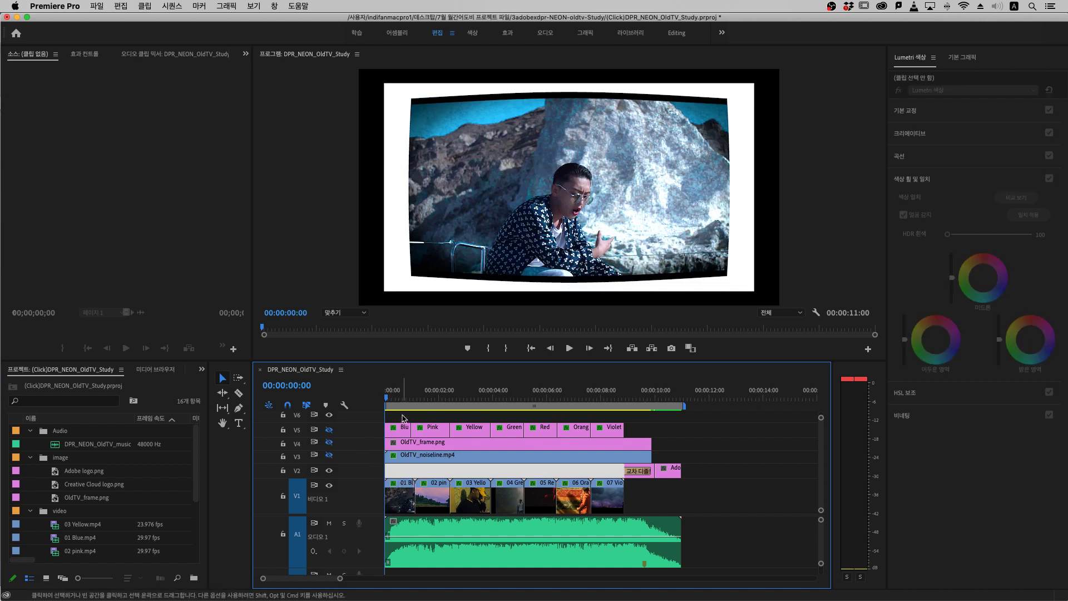
left_click(329, 524)
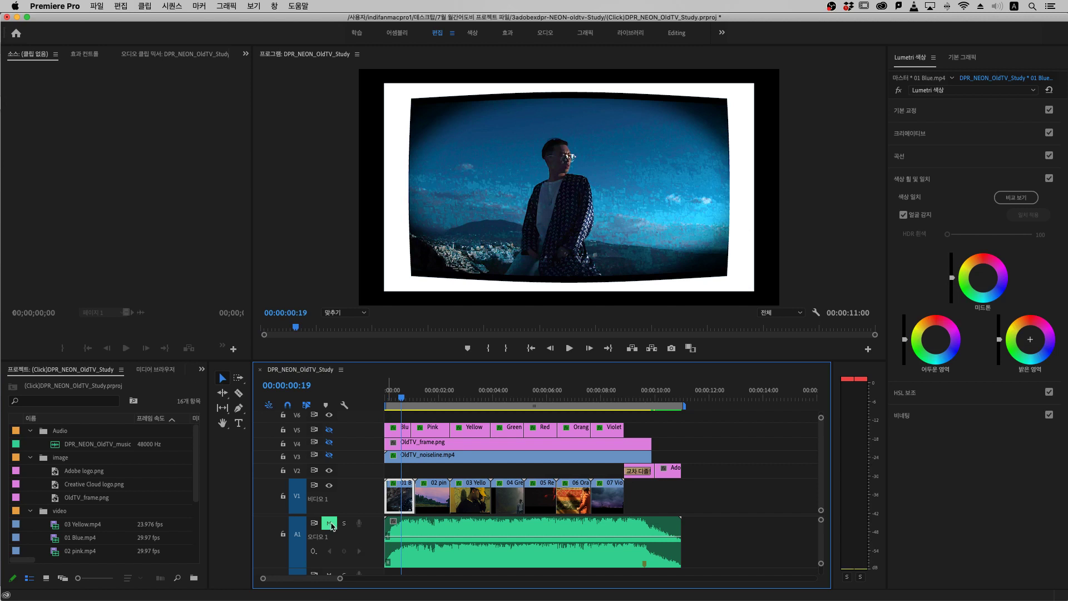
Step: Examine the effects applied to 01 Blue.mp4, select its Lens Distortion (렌즈 왜곡) effect, and bring up the effects library
left_click(93, 55)
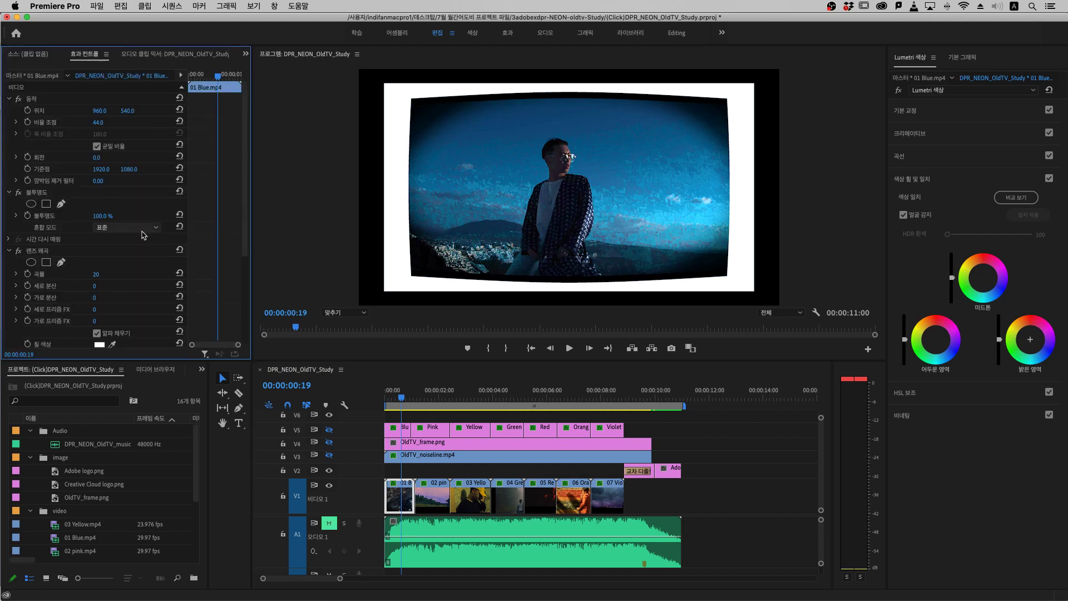
scroll(144, 235, "down", 2)
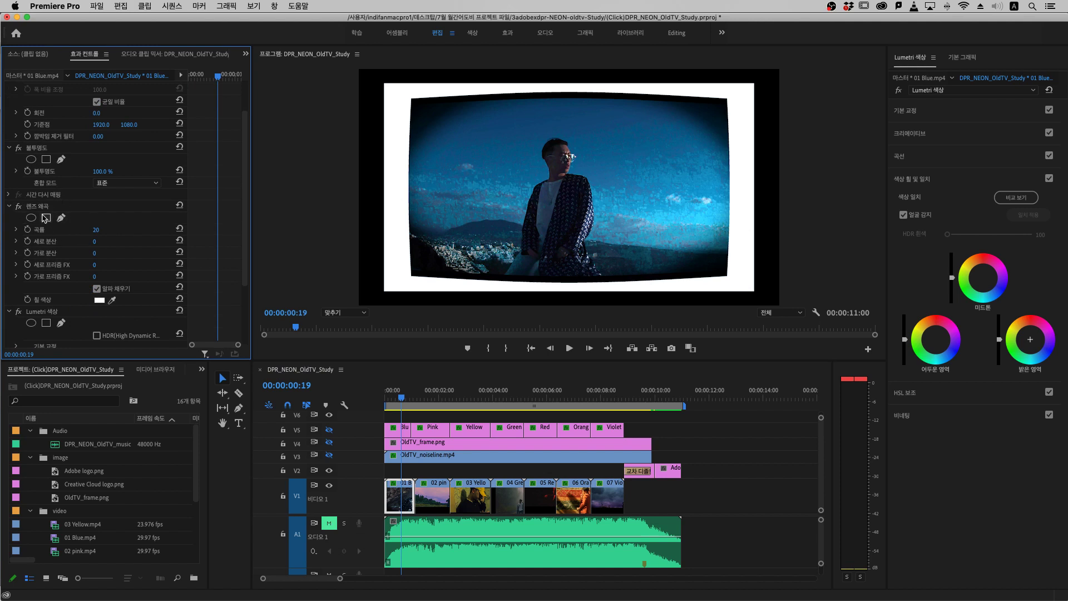
scroll(46, 218, "down", 3)
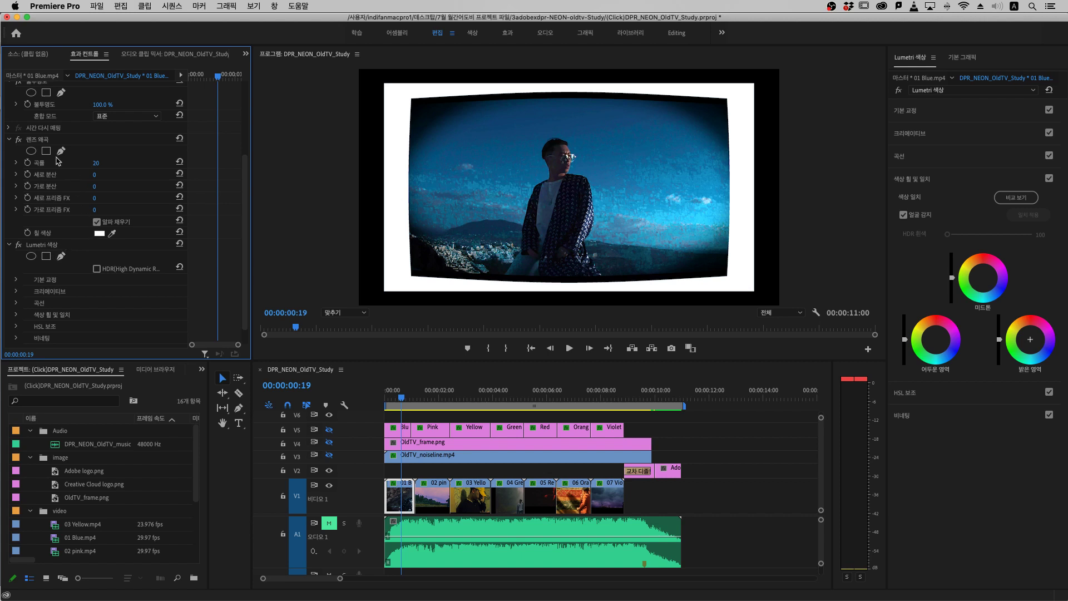
left_click(46, 140)
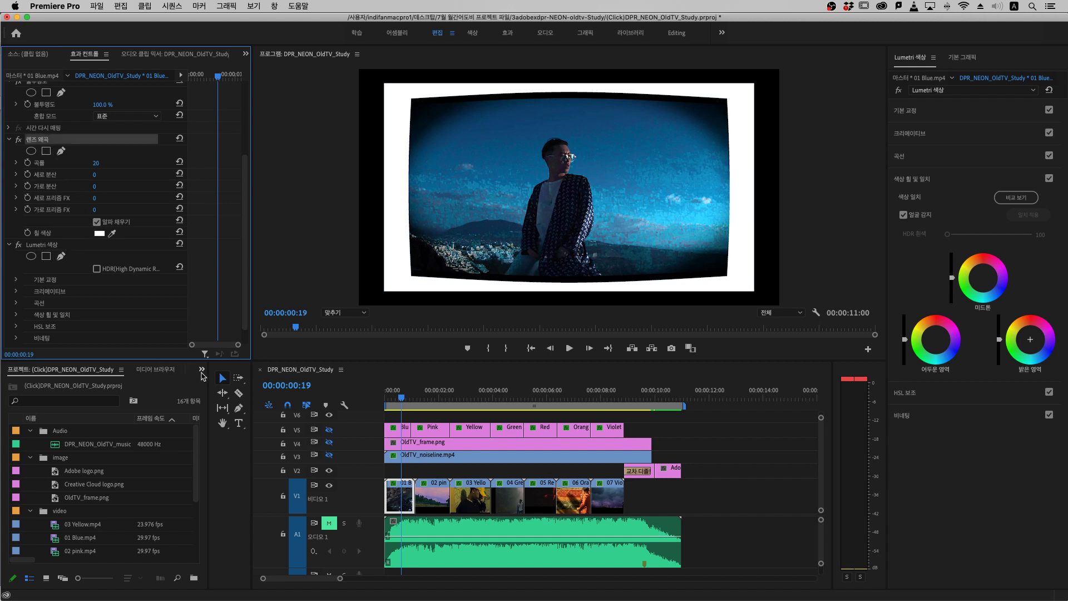
left_click(201, 369)
left_click(214, 431)
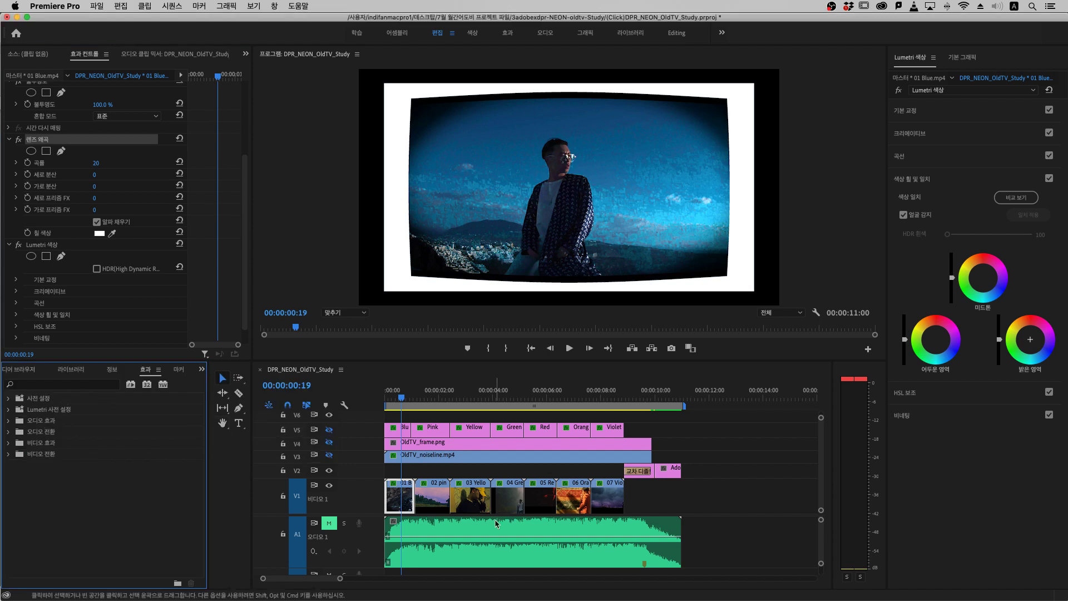
Step: Try a Lens Distortion curvature (곡률) of -71 on 01 Blue.mp4 and set it back to 20
left_click_drag(96, 165, 46, 166)
left_click(108, 160)
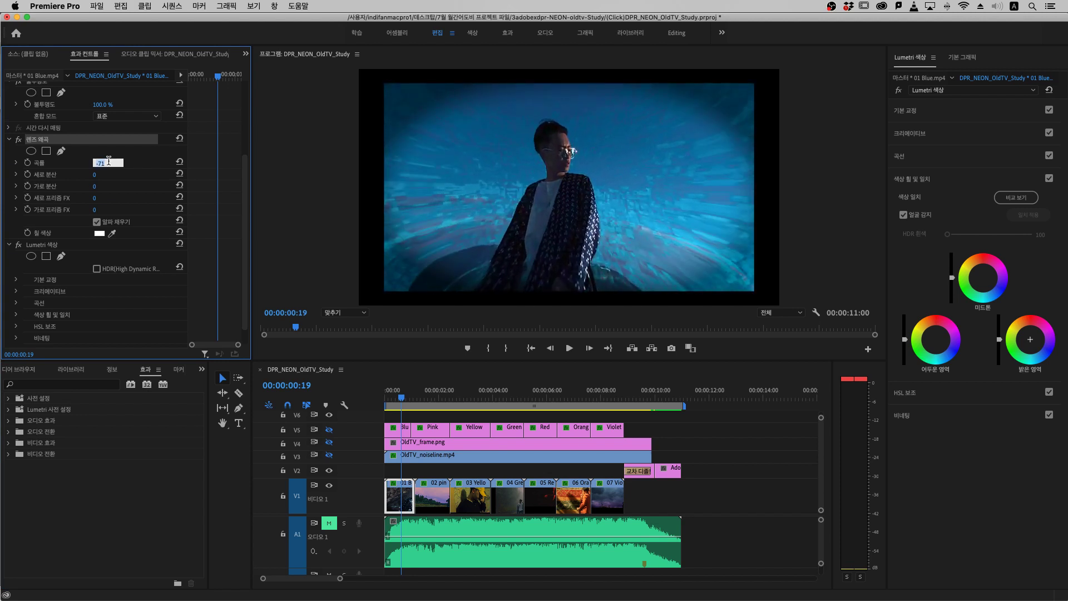
key("Return")
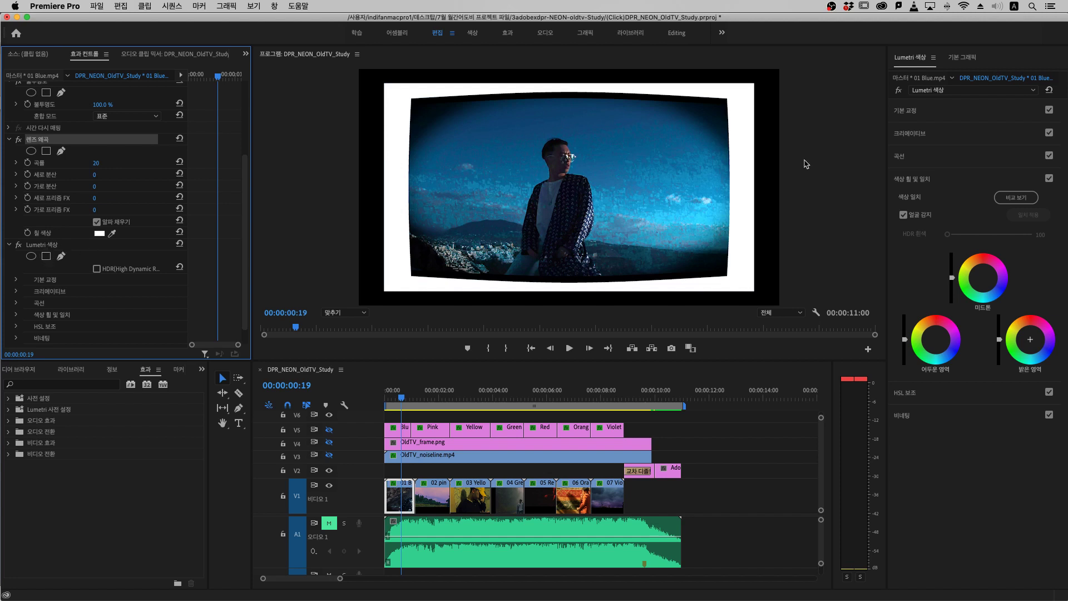
Step: Disable every Lumetri color section of 01 Blue.mp4 except Basic Correction (기본 교정), and expand that section
left_click(1049, 415)
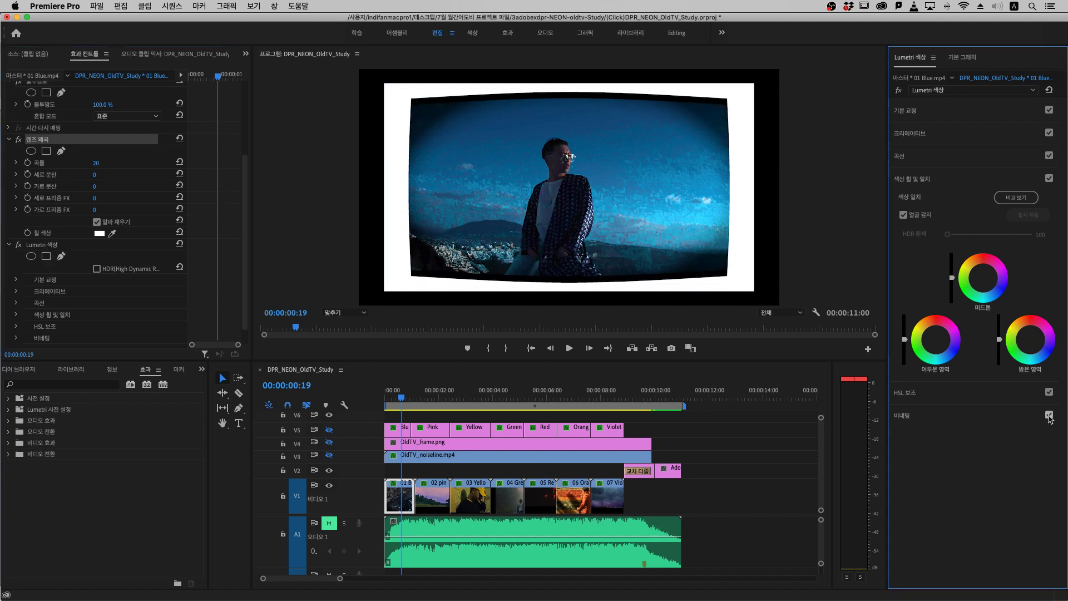
left_click(1049, 393)
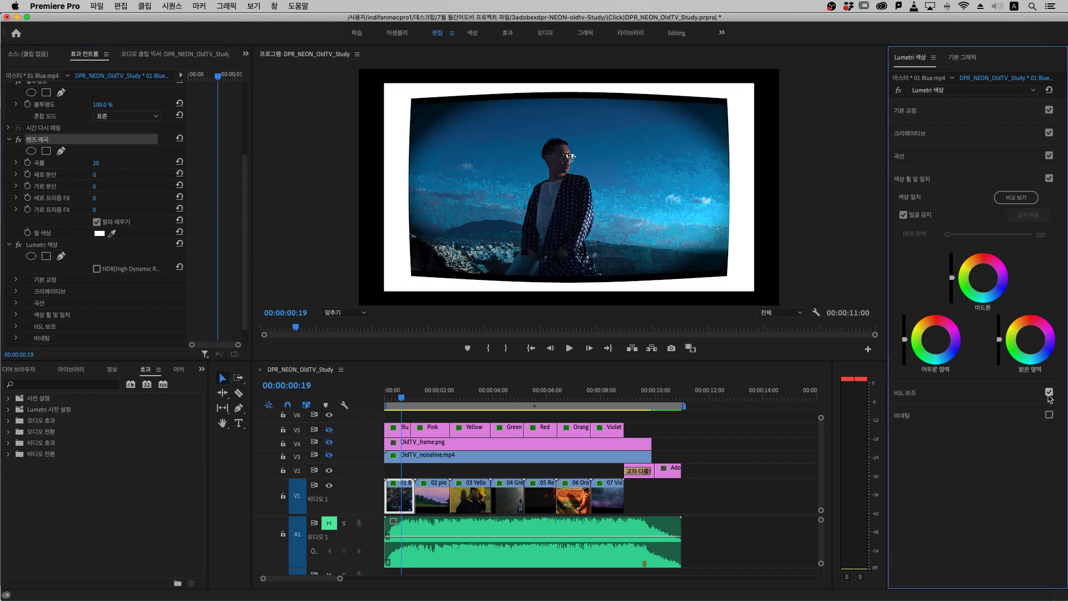
left_click(1049, 178)
left_click(1049, 156)
left_click(1049, 132)
left_click(1049, 110)
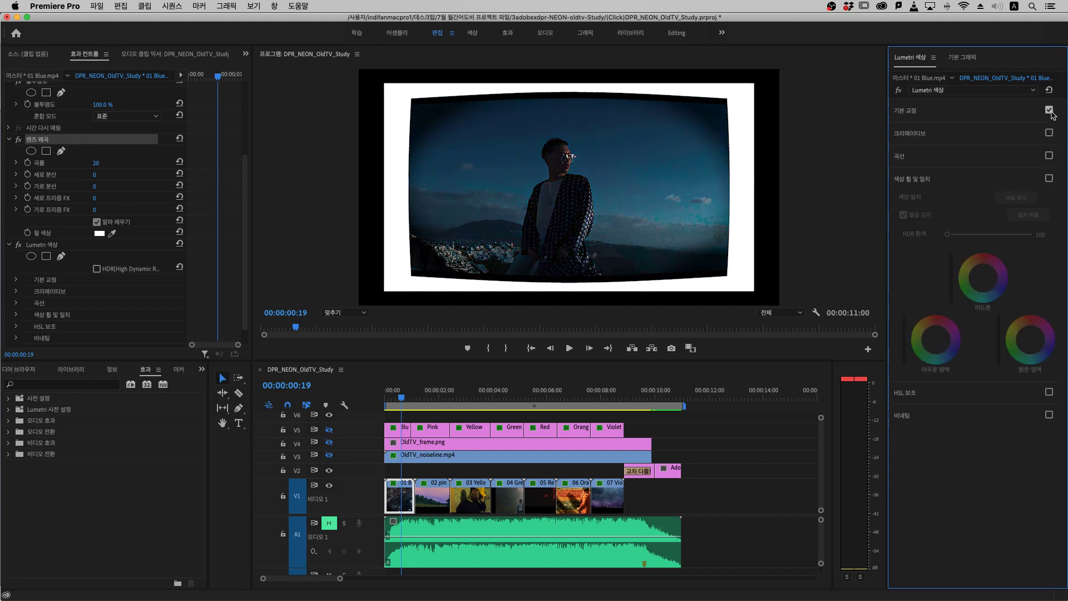
left_click(1040, 114)
left_click(1049, 110)
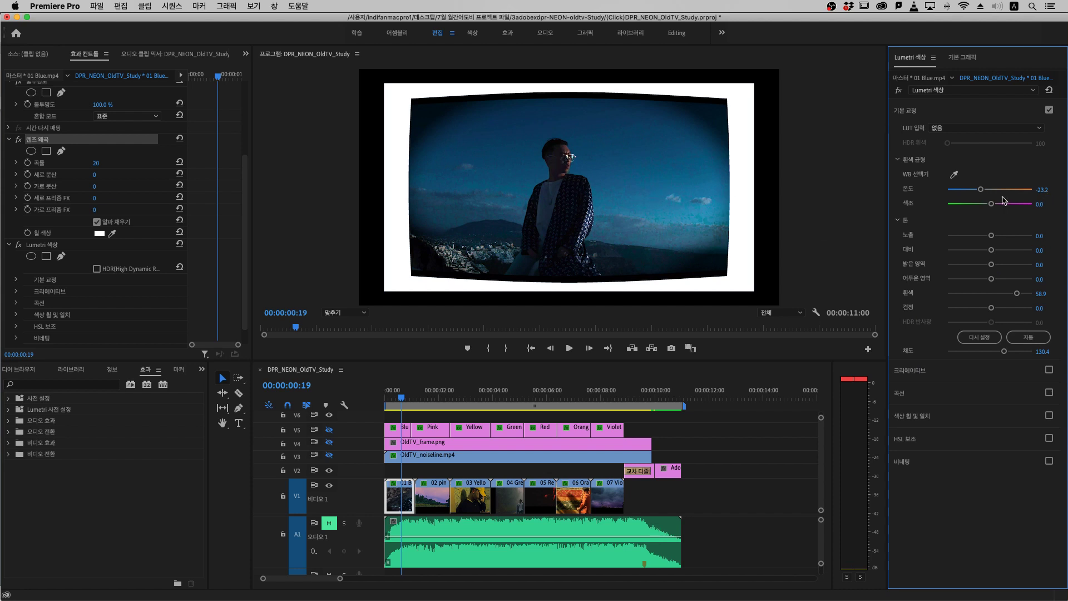
Step: Set the Basic Correction whites (흰색) to 43.8 and saturation (채도) to 135.9, comparing the clip with the correction off and on
double_click(1017, 294)
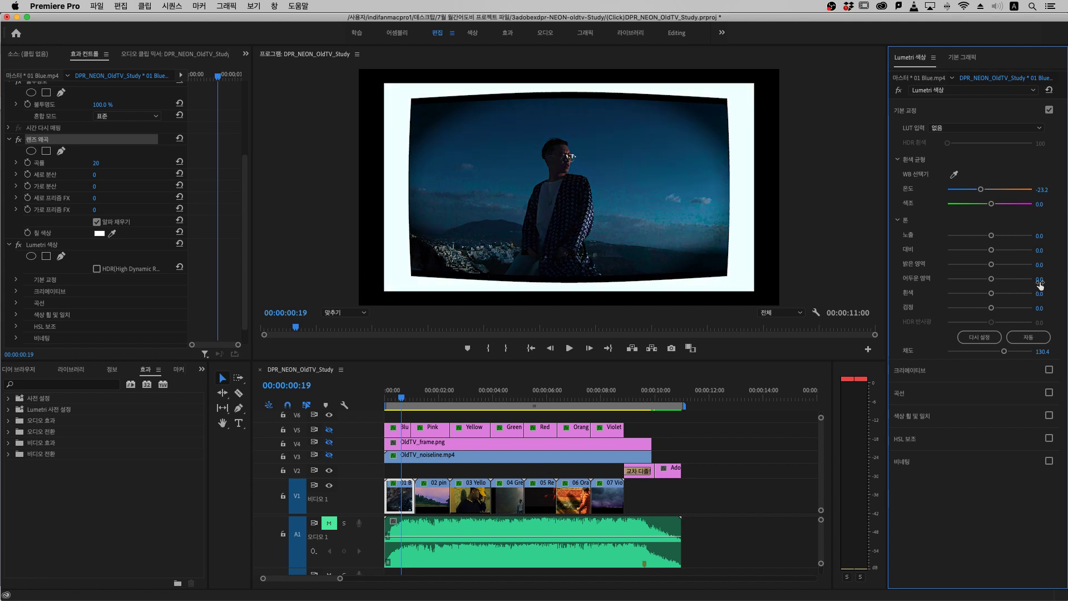
left_click_drag(992, 295, 1007, 299)
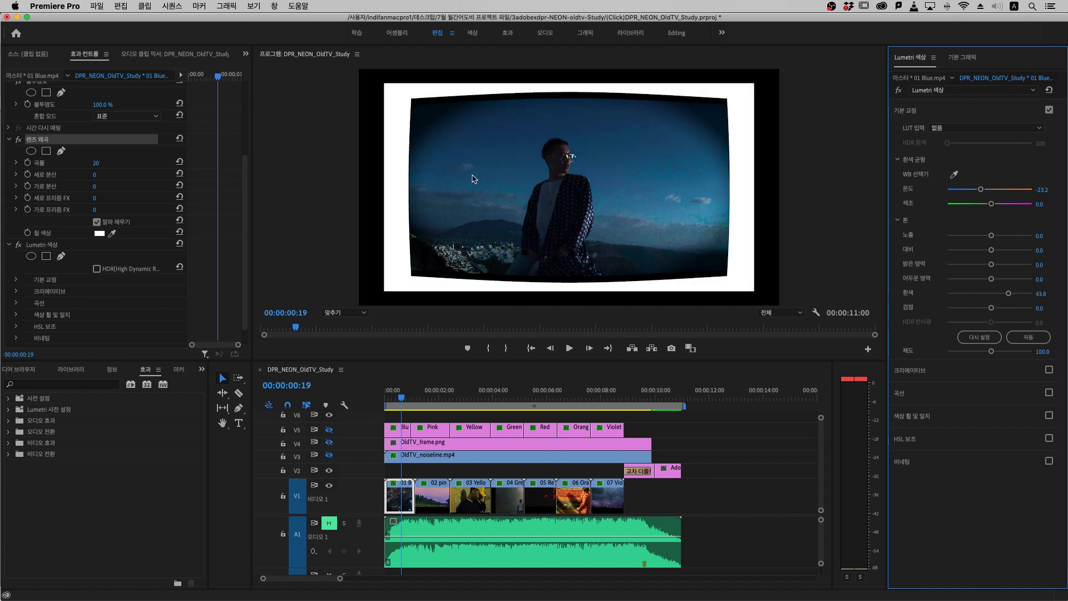
left_click_drag(991, 354, 1004, 356)
left_click(1049, 111)
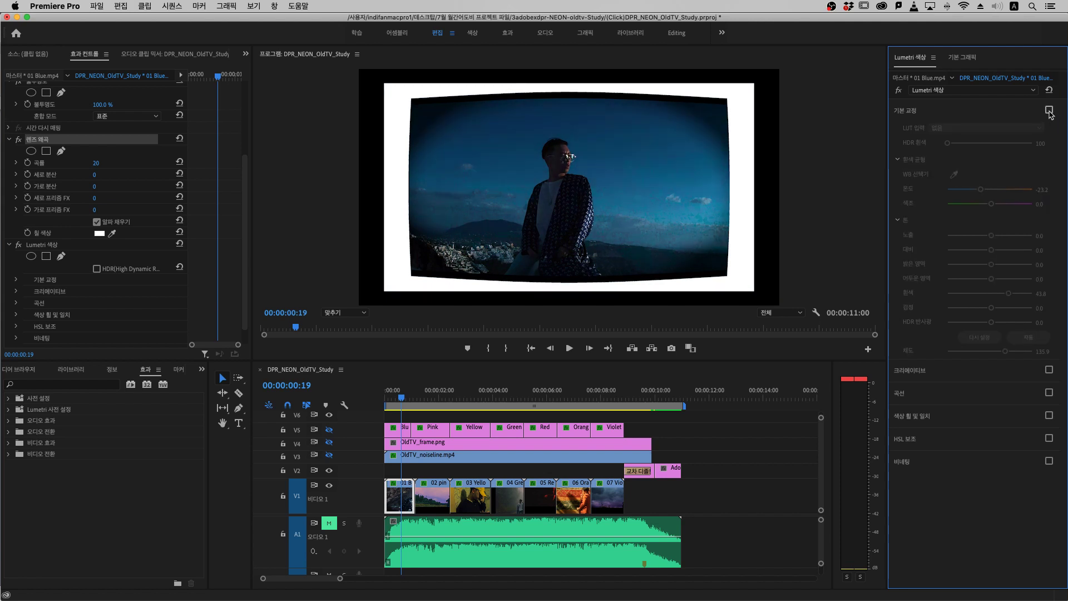
left_click(1049, 111)
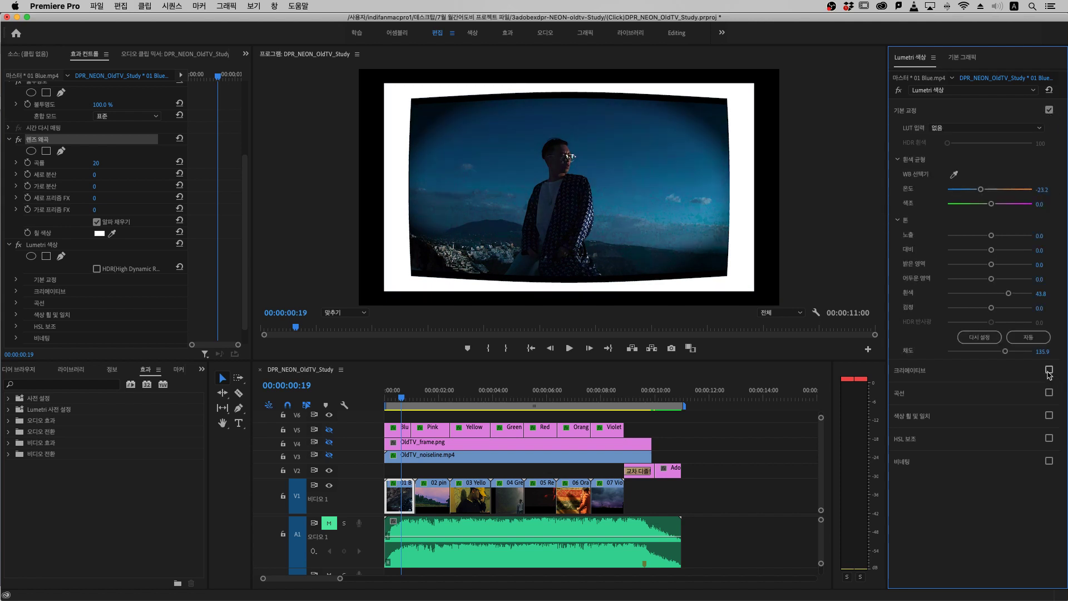
Step: Re-enable the Creative (크리에이티브) and Curves (곡선) sections for 01 Blue.mp4 and expand the curves
left_click(1029, 371)
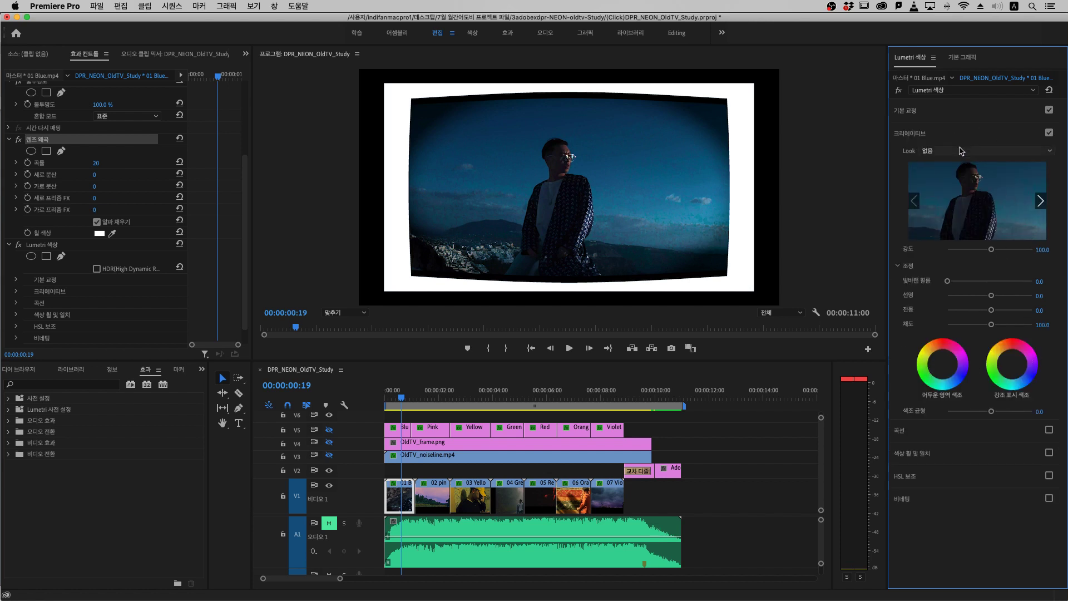
left_click(1018, 436)
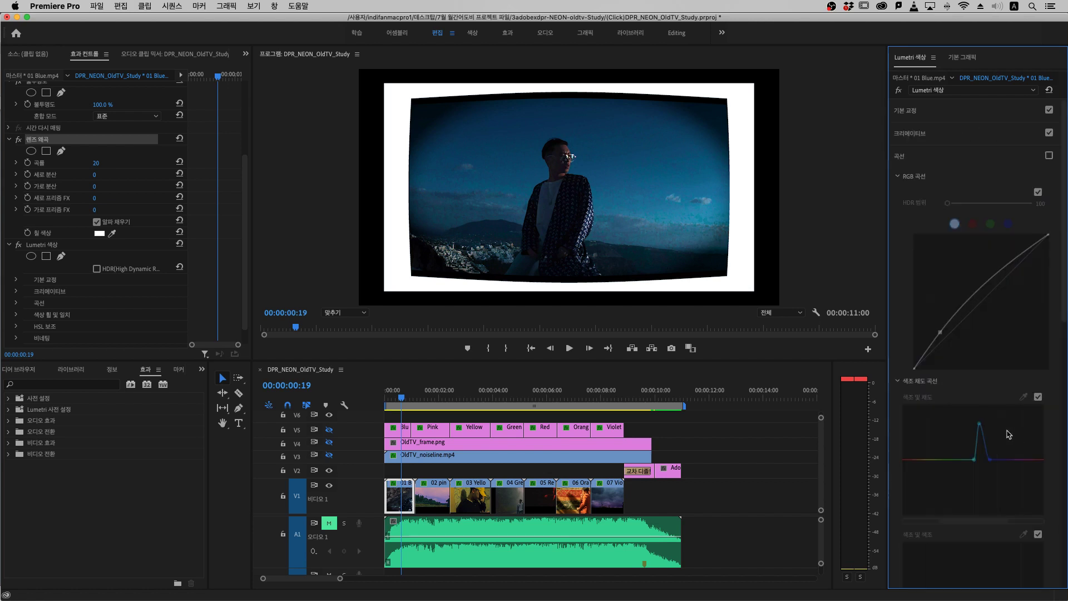
left_click(1049, 156)
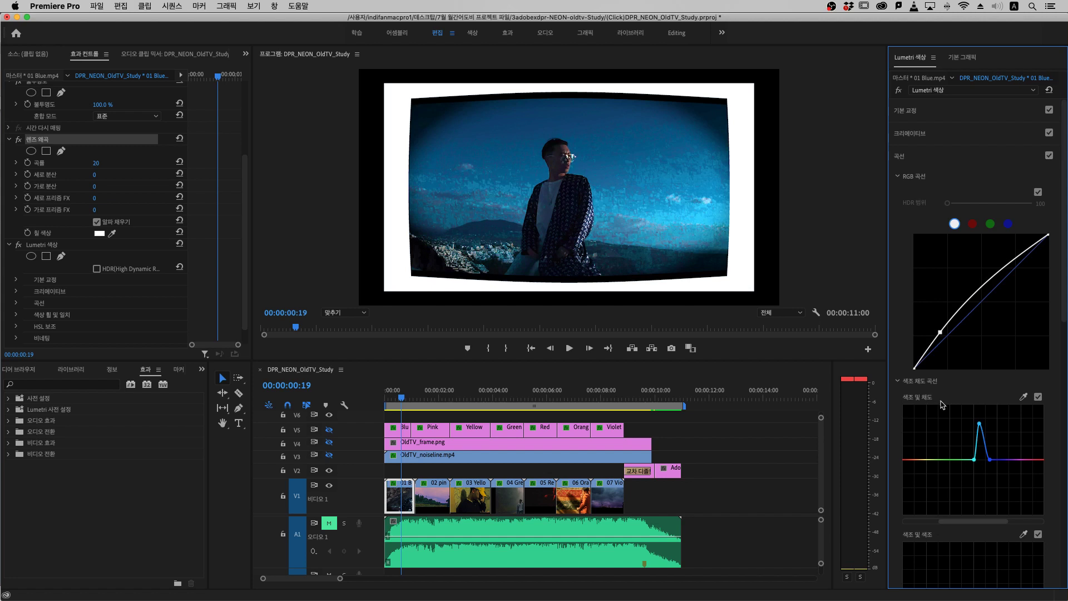
Step: Reset the hue versus saturation curve and rebuild it with three points from green to blue, raising the cyan midpoint moderately
scroll(942, 404, "down", 10)
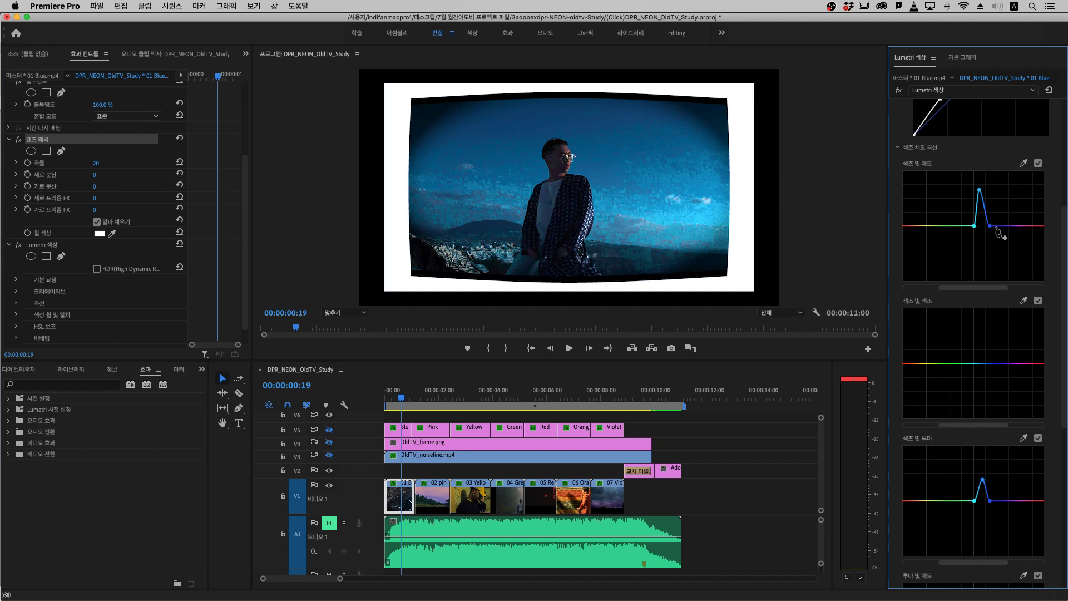
double_click(969, 233)
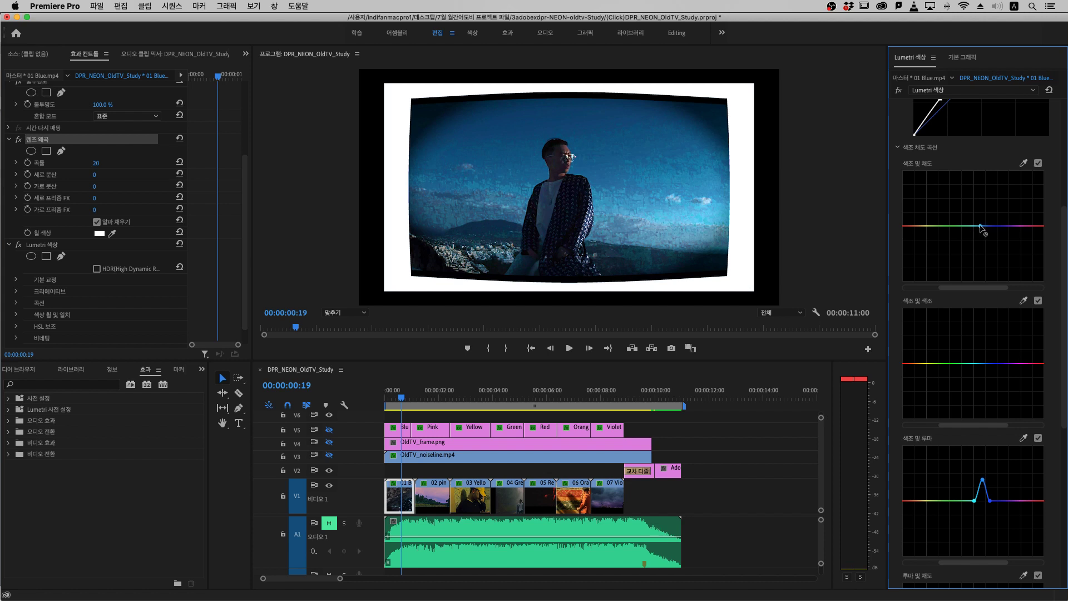
left_click(956, 226)
left_click(1000, 225)
left_click_drag(981, 226, 982, 198)
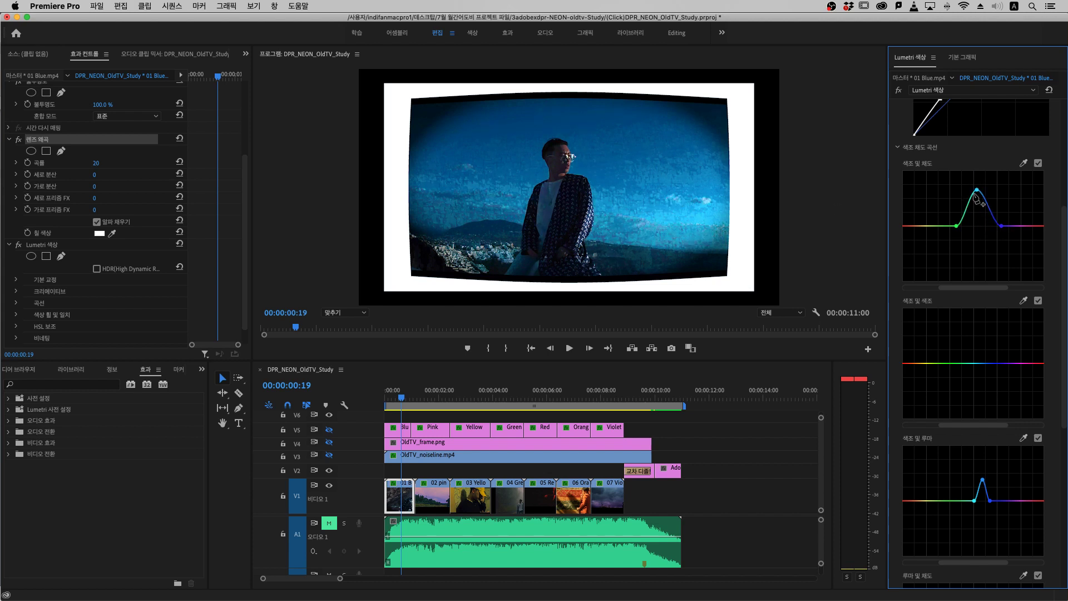
left_click_drag(978, 192, 977, 265)
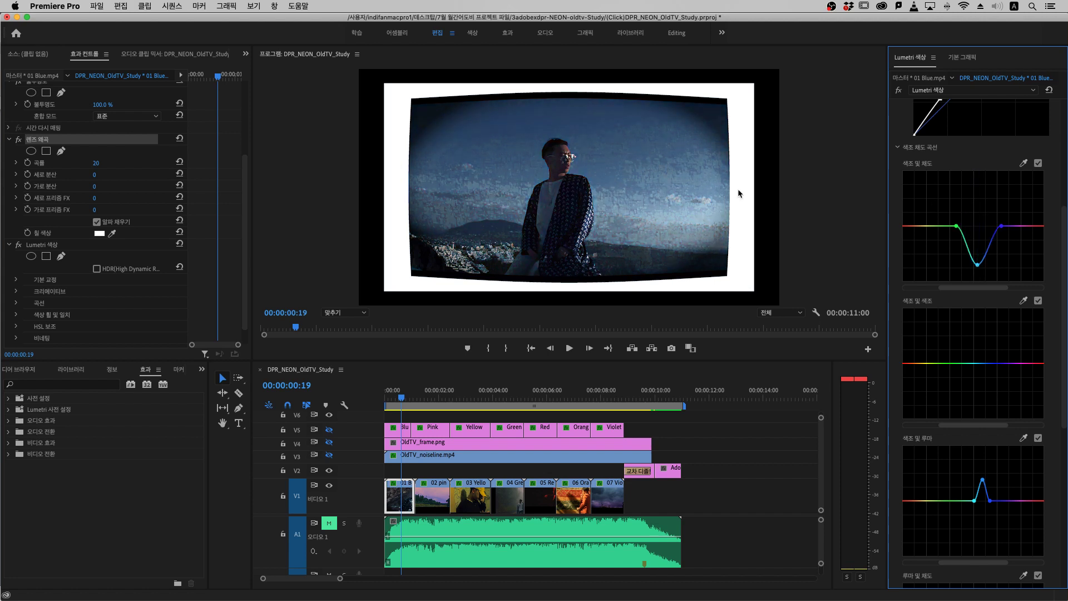
left_click_drag(977, 264, 976, 207)
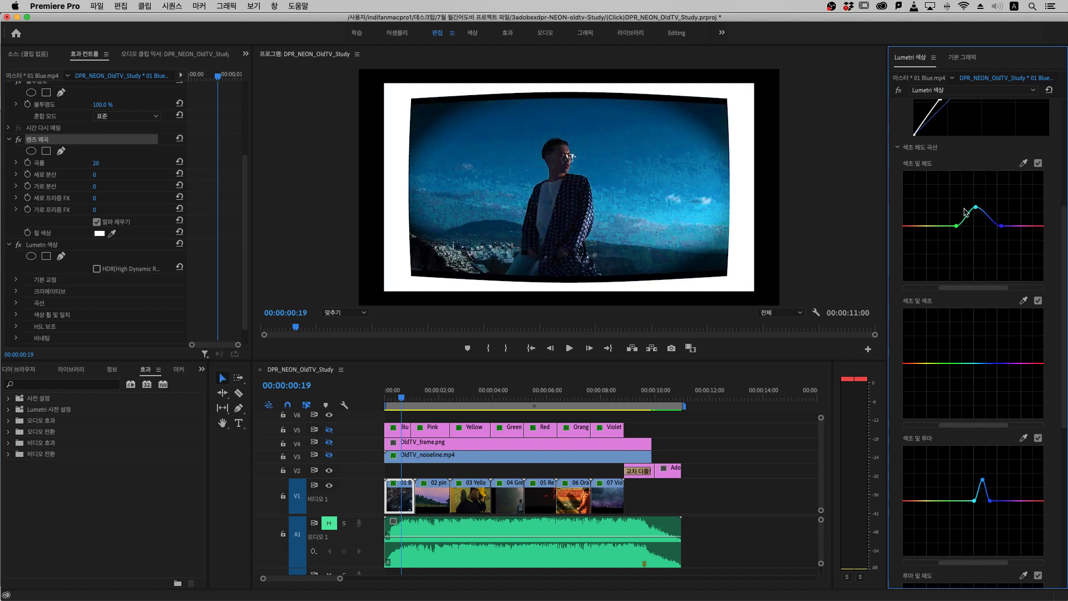
Step: Compare the clip with the hue versus saturation curve switched off and on
left_click(1038, 163)
left_click(1038, 164)
left_click(1038, 163)
left_click(1038, 164)
left_click(1037, 164)
left_click(1038, 164)
Step: Reset the hue versus luma curve and add points at green, blue and violet, raising the blue midpoint slightly
scroll(988, 354, "down", 5)
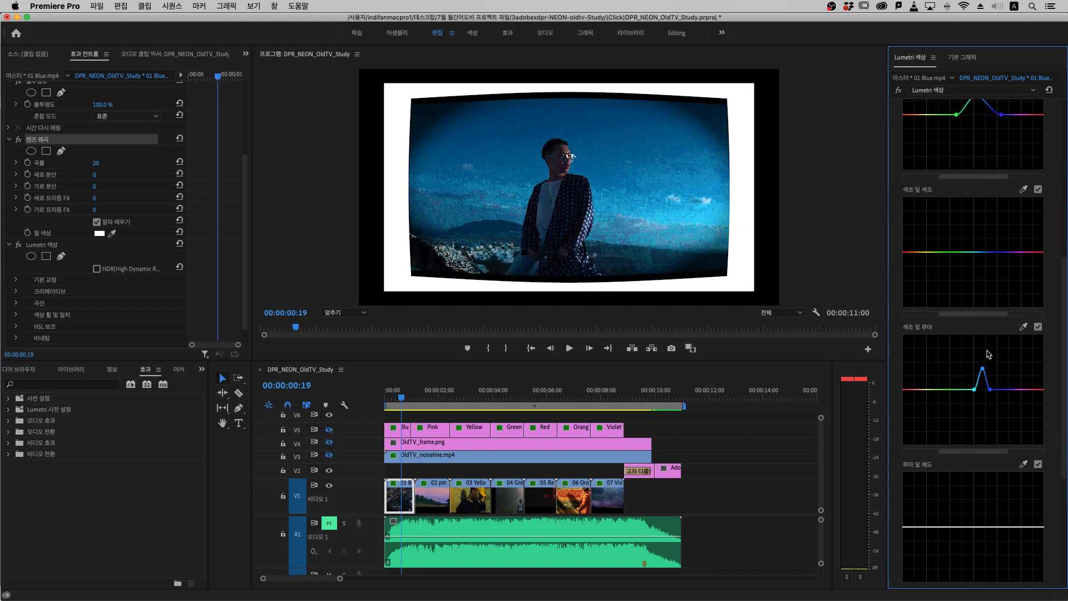
scroll(988, 354, "down", 1)
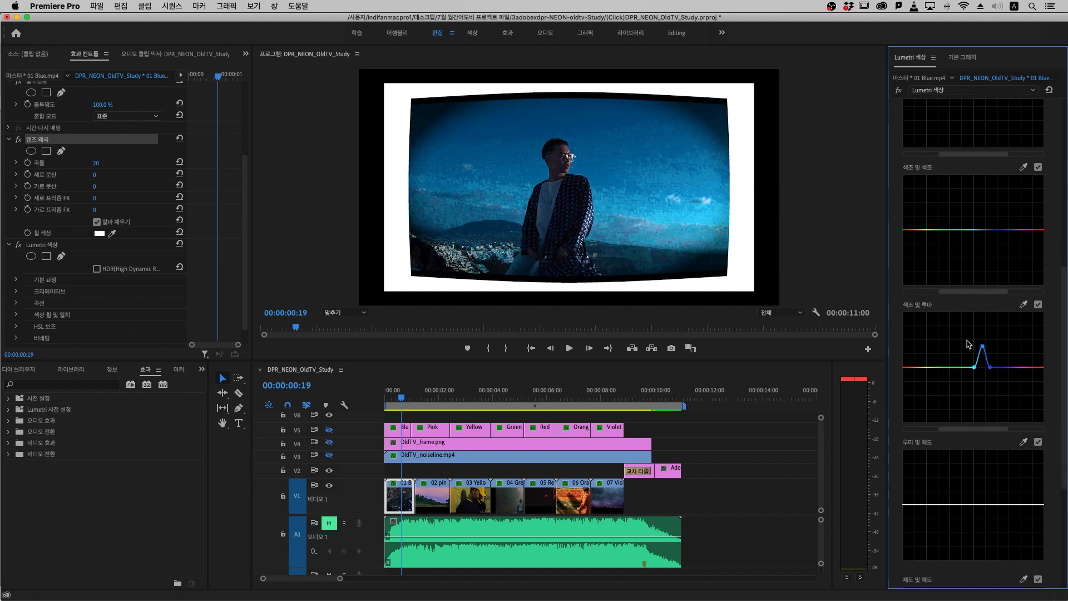
double_click(985, 368)
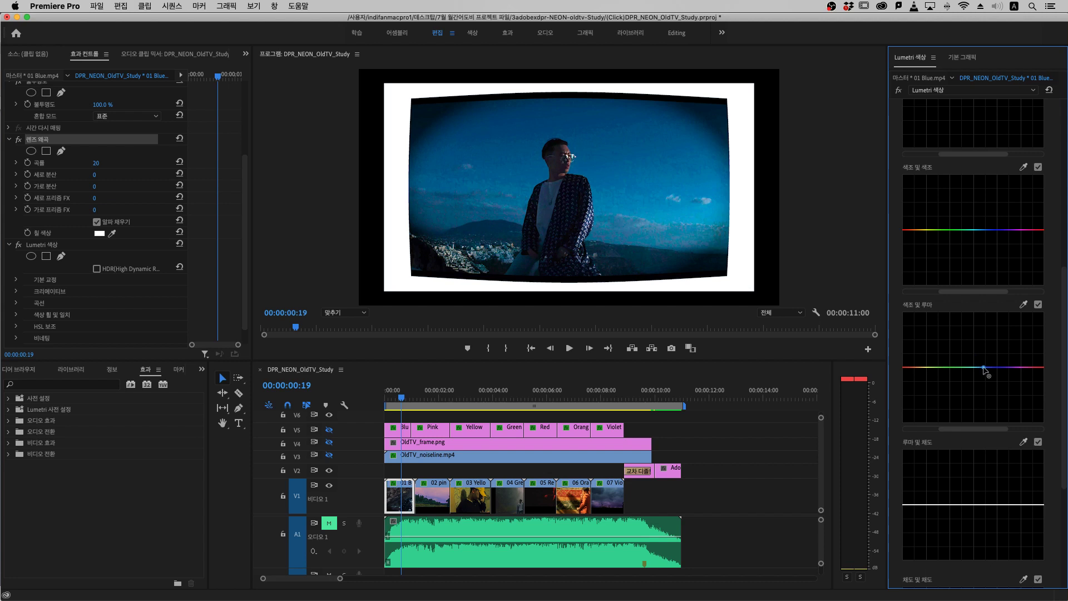
left_click(961, 367)
left_click(1010, 367)
left_click_drag(984, 367, 986, 349)
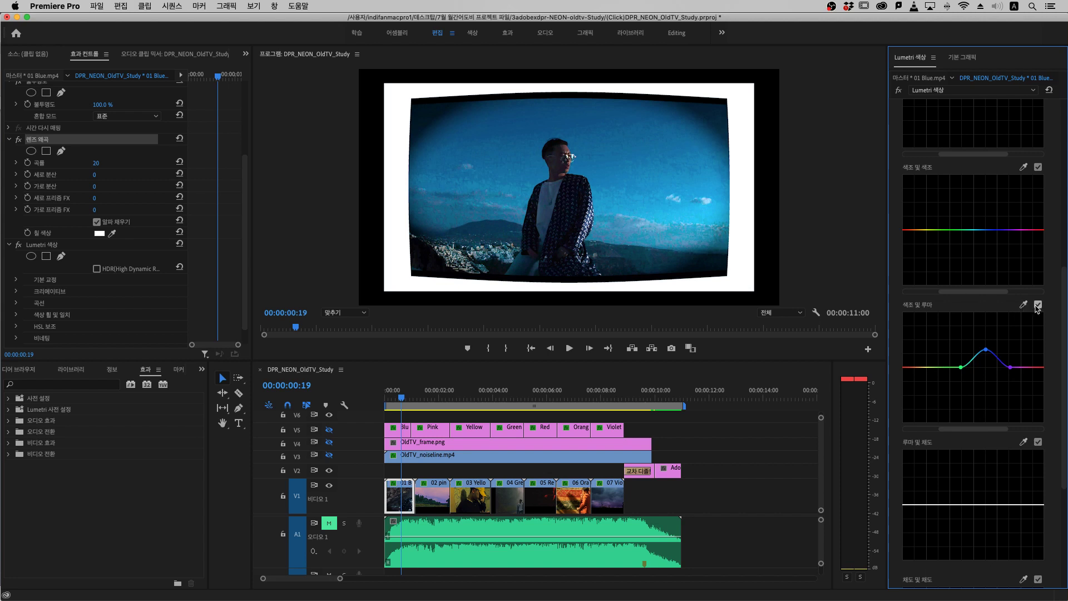
Step: Try darkening the blues by lowering the hue versus luma midpoint to the minimum, and return it to slightly above neutral
left_click(985, 351)
left_click_drag(987, 353, 990, 424)
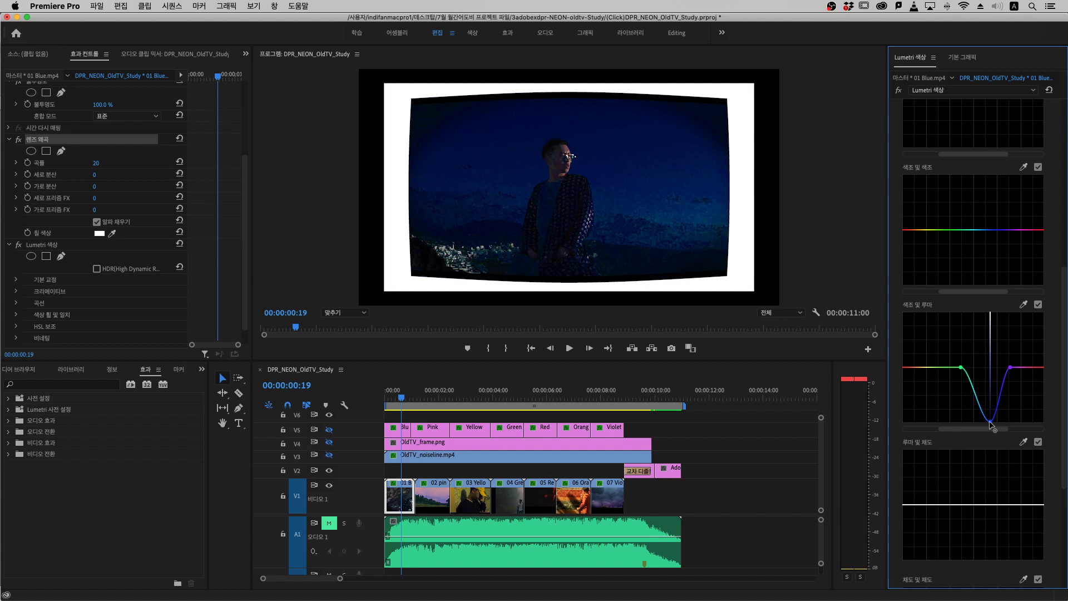
left_click_drag(989, 420, 985, 419)
left_click_drag(985, 418, 984, 352)
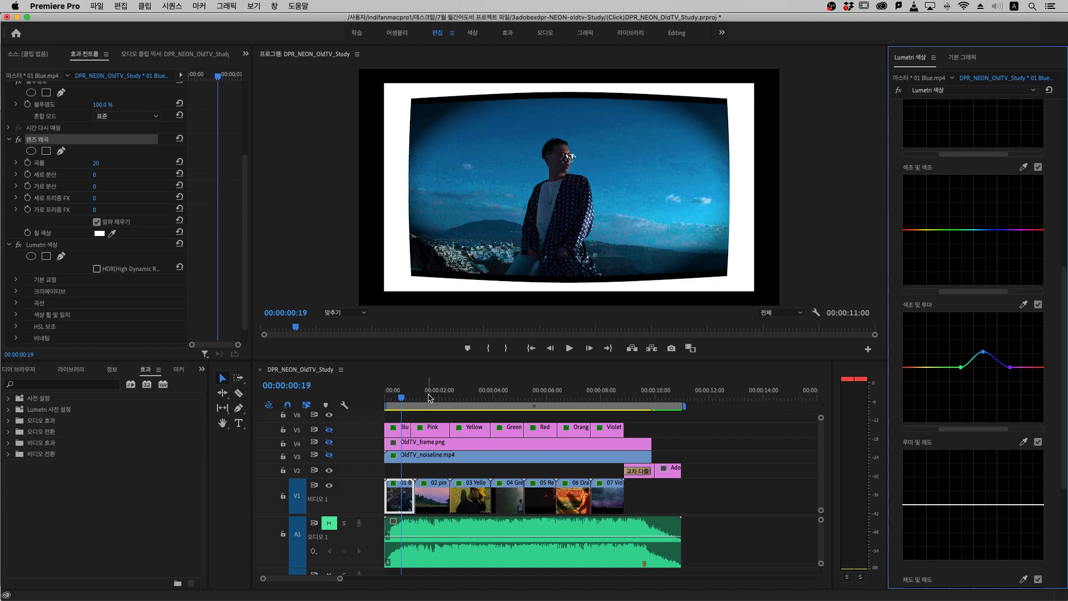
Step: Select the 02 pink.mp4 clip with the playhead at 00:00:01:18 and examine its Lens Distortion settings
left_click(434, 492)
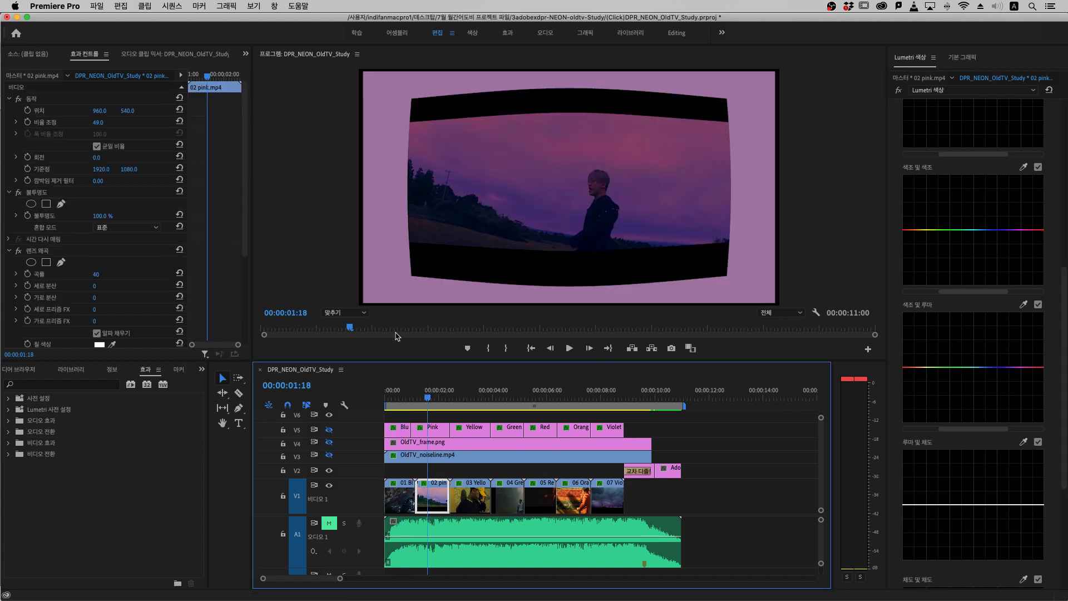
scroll(225, 281, "down", 3)
left_click(101, 164)
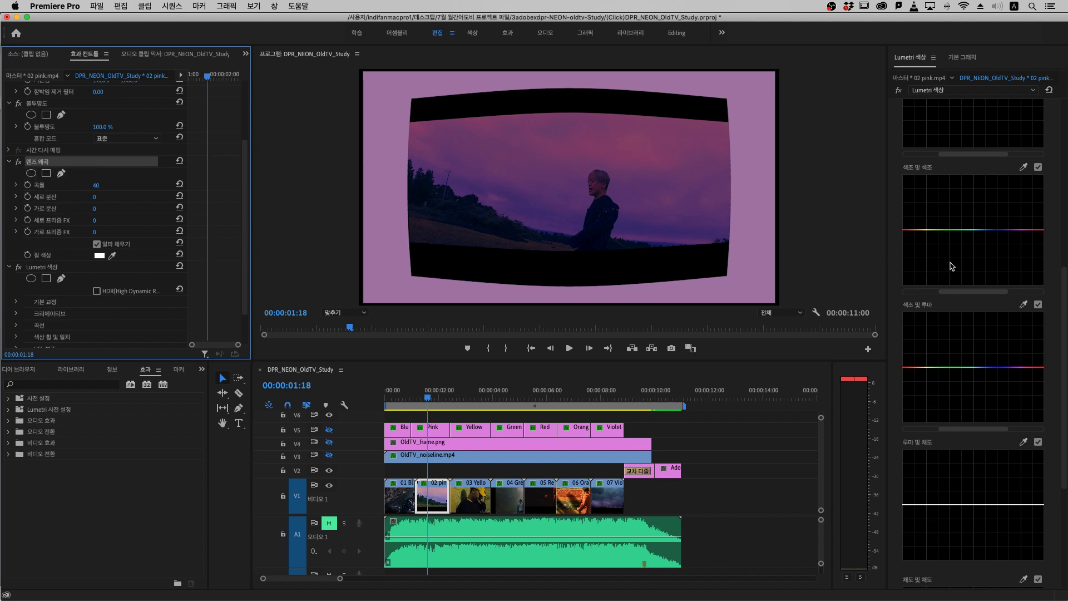
Step: Collapse the Curves section and switch off all six Lumetri Color sections of the pink clip
left_click_drag(1064, 295, 1060, 149)
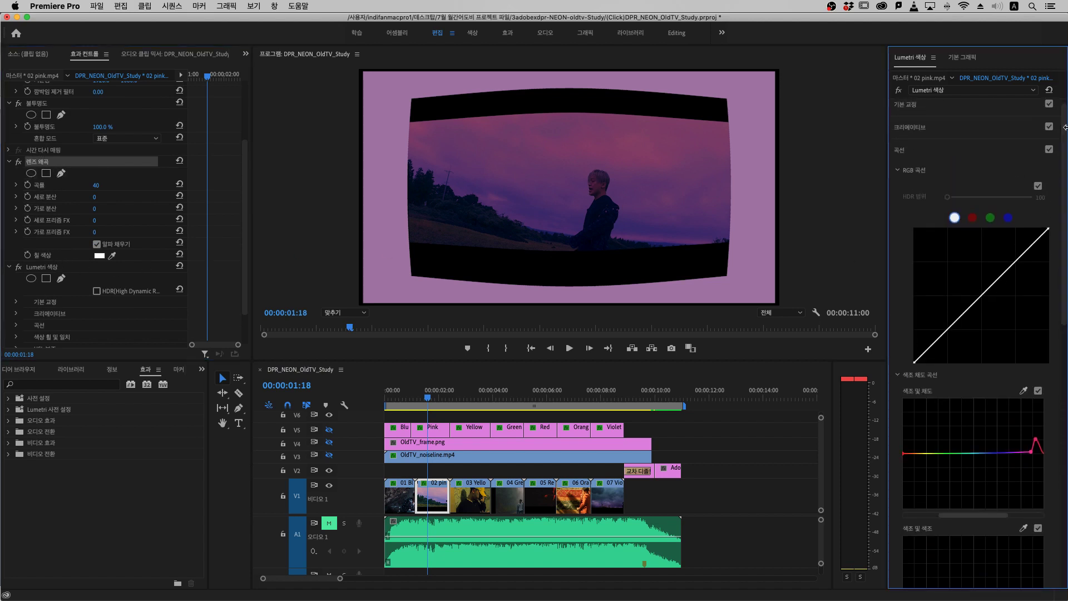
left_click(1028, 155)
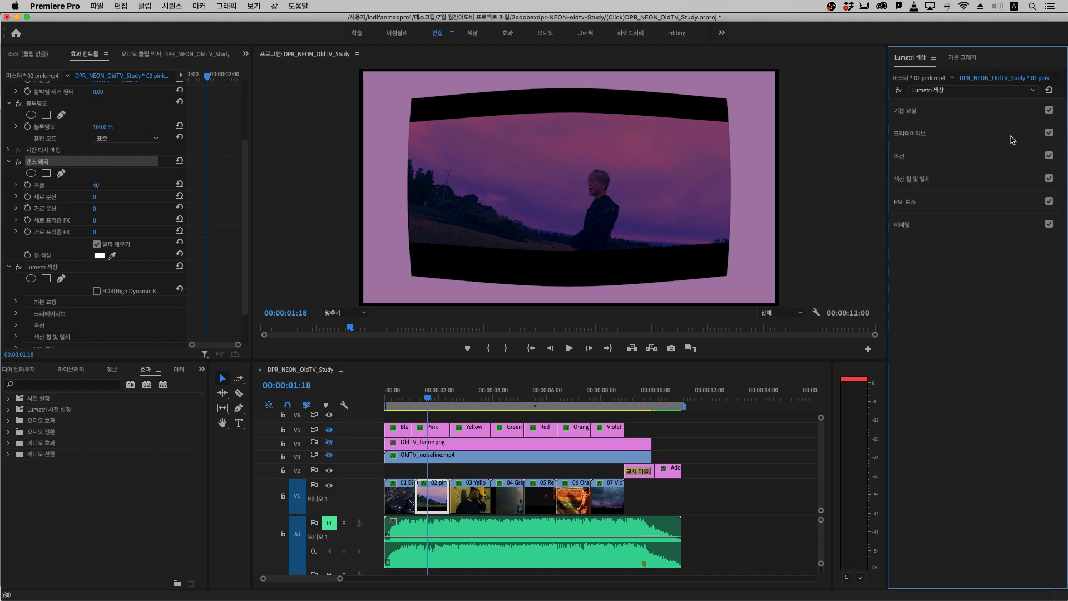
left_click(1048, 224)
left_click(1049, 201)
left_click(1049, 178)
left_click(1049, 155)
left_click(1049, 133)
left_click(1049, 110)
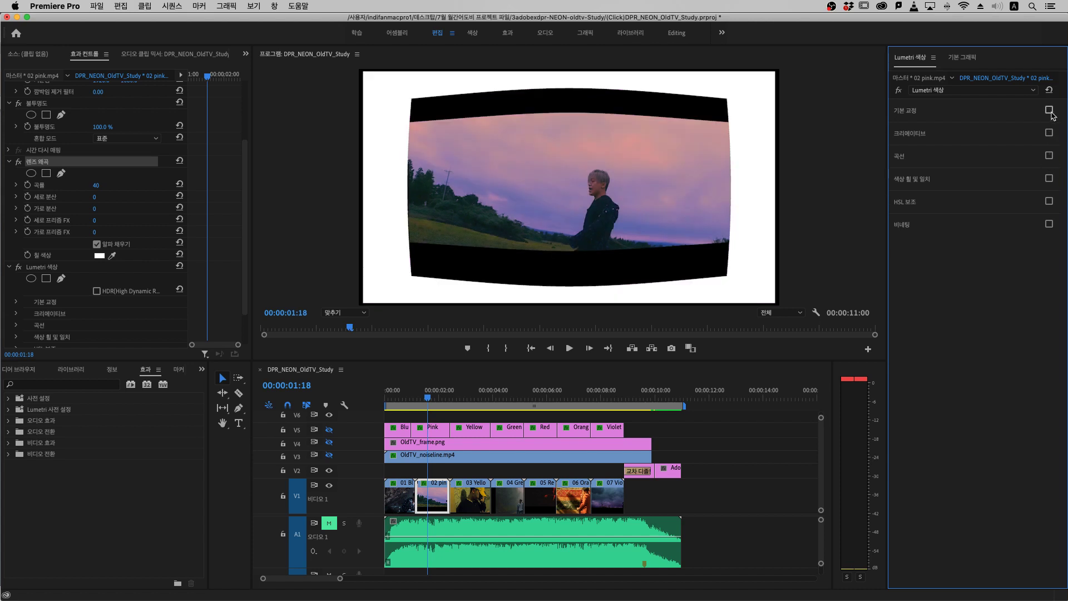
Step: Switch Basic Correction back on for the pink clip and set its Tint to 63.4
left_click(1049, 110)
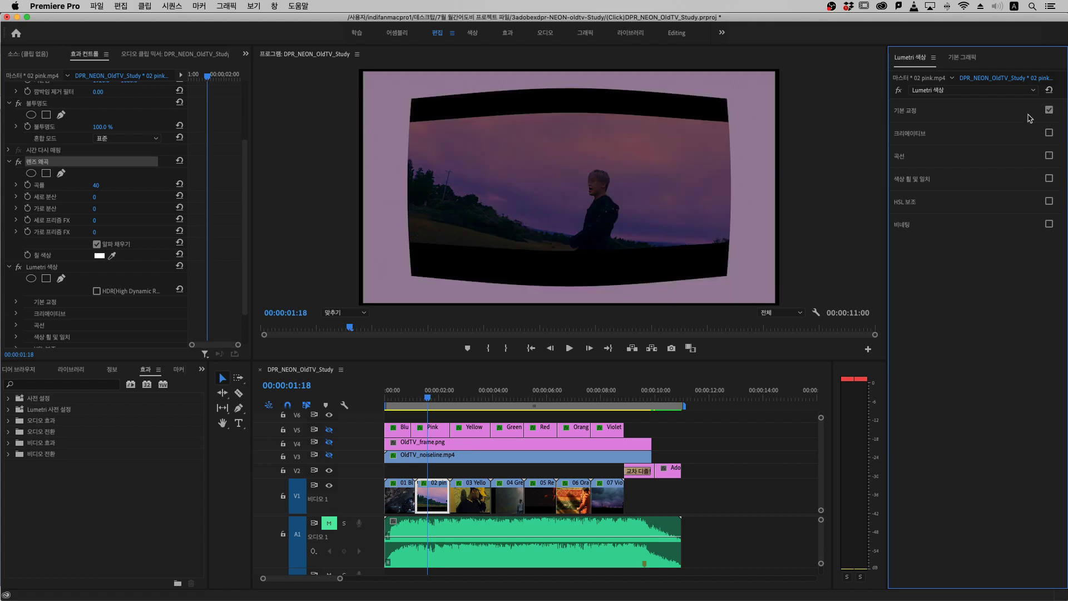
left_click(1029, 117)
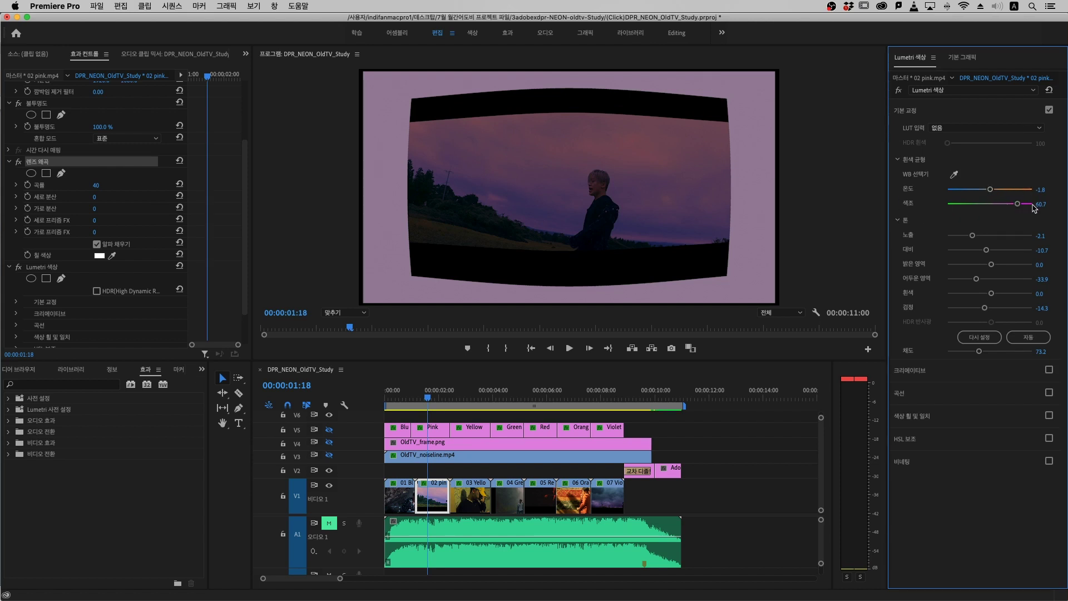
left_click_drag(1017, 204, 1015, 204)
Step: Try the exposure at 5.0 and then near neutral, and undo both exposure changes
left_click_drag(971, 236, 1064, 234)
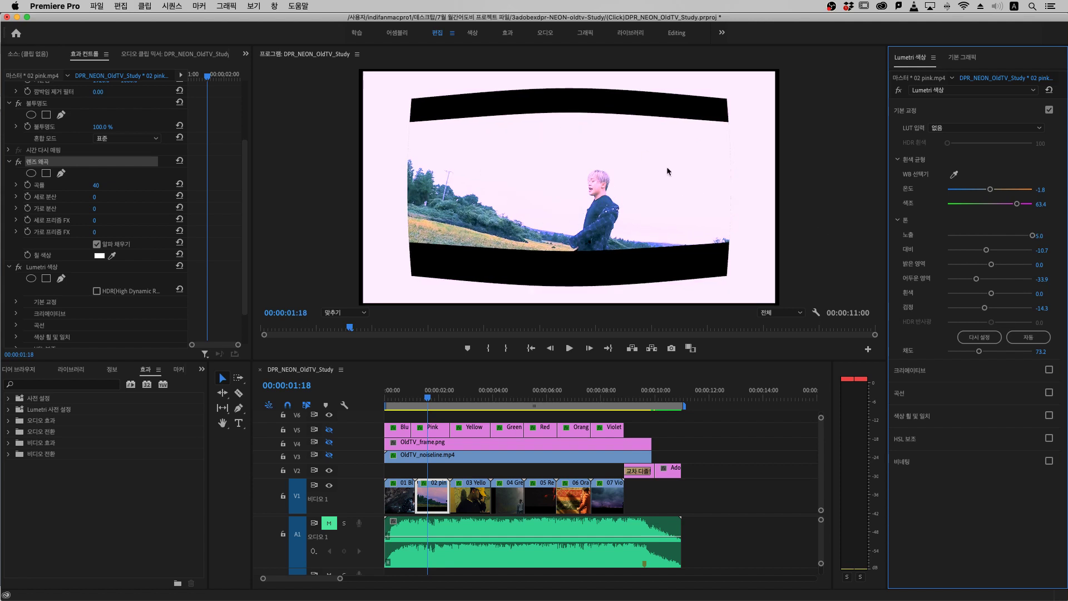
left_click(985, 236)
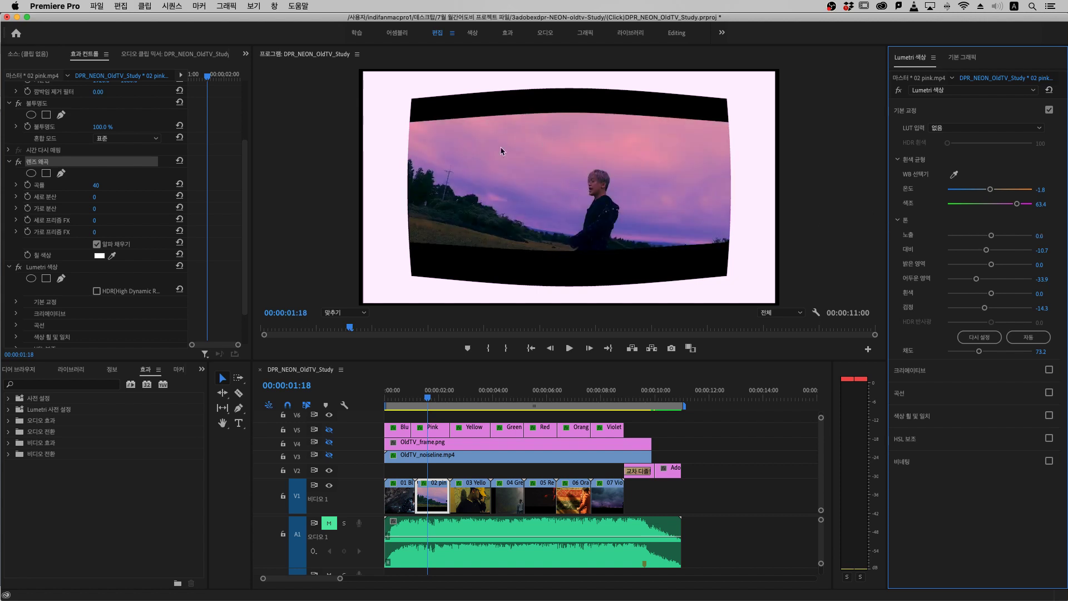
key("super+z")
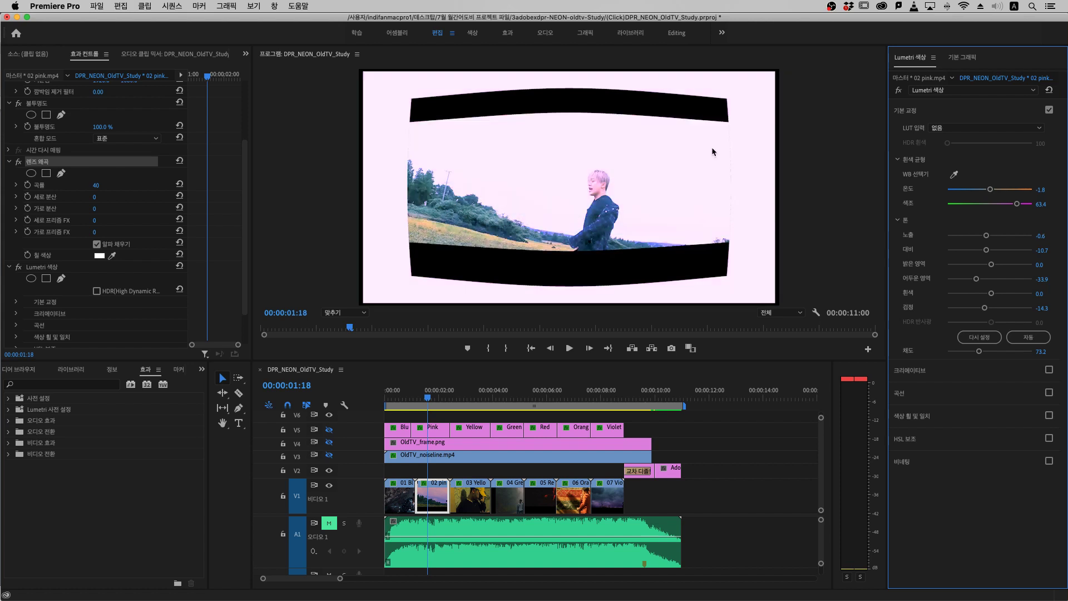
key("super+z")
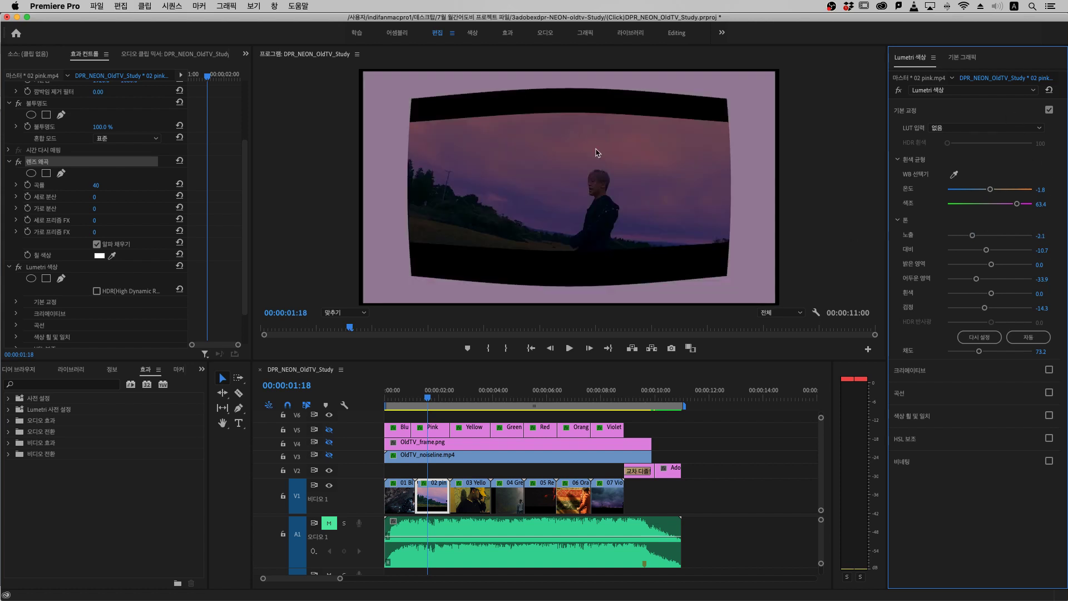
Step: Switch the pink clip's Creative, Curves and Color Wheels sections back on and show the color wheels
left_click(995, 110)
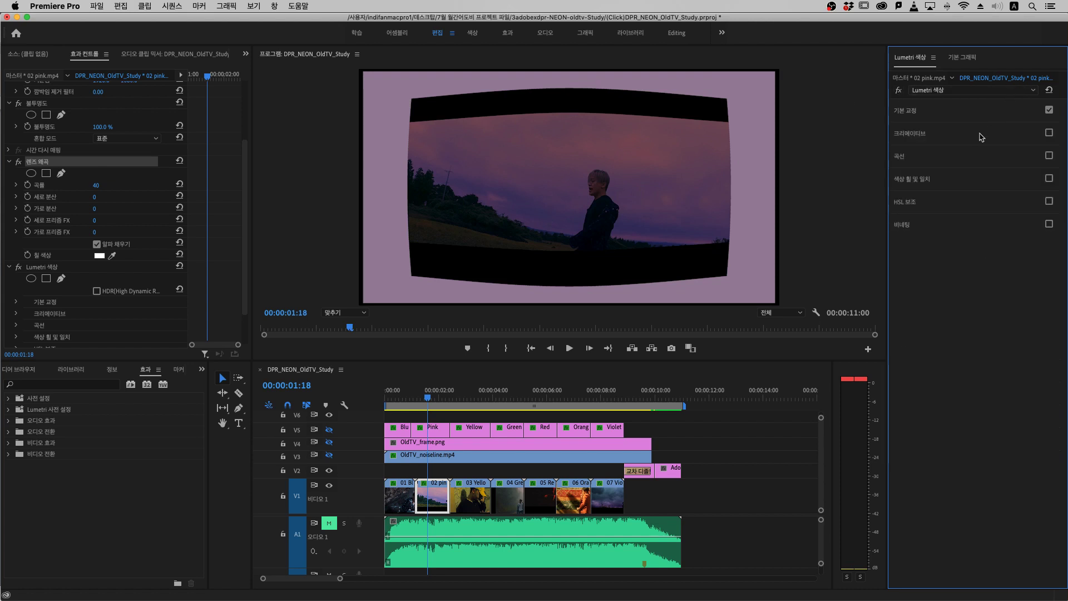
left_click(1049, 133)
left_click(1049, 157)
left_click(1049, 180)
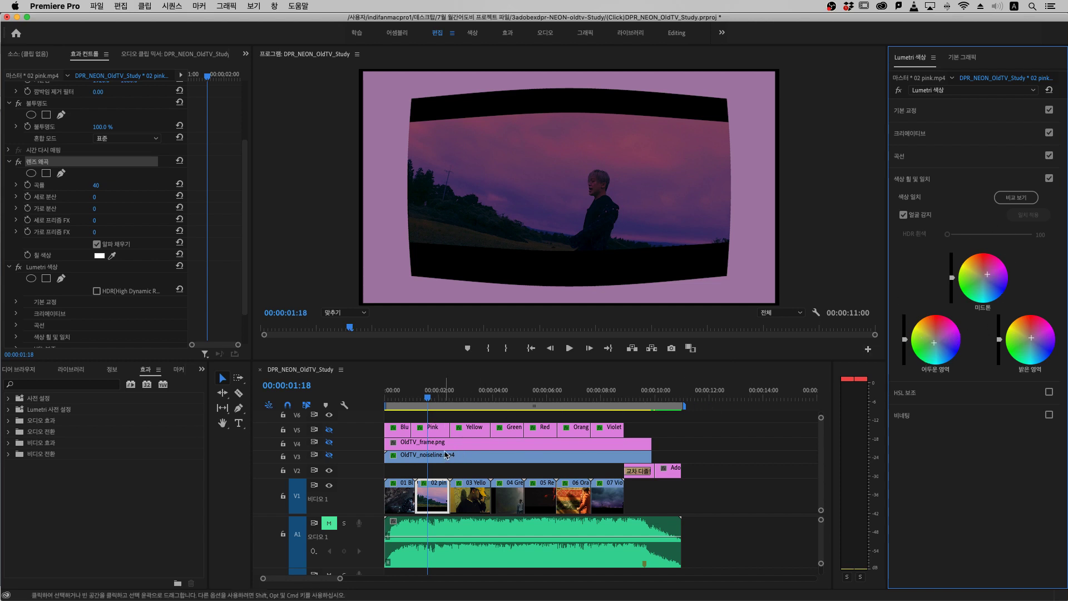
Step: Select the 03 Yellow.mp4 clip with the playhead at 00:00:02:29 and examine its Lens Distortion settings
left_click(465, 397)
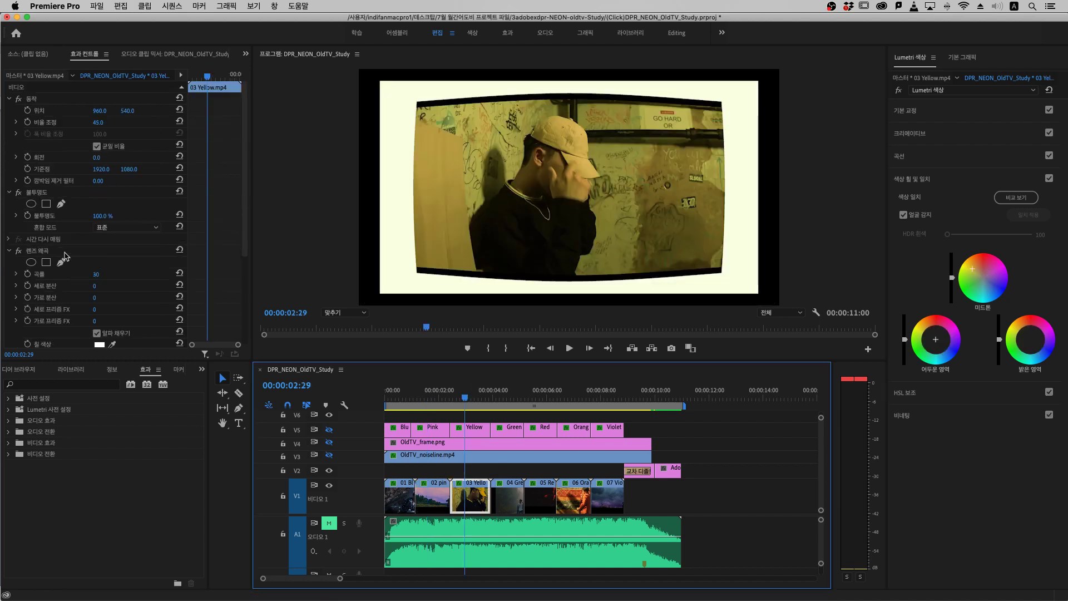
scroll(64, 258, "down", 3)
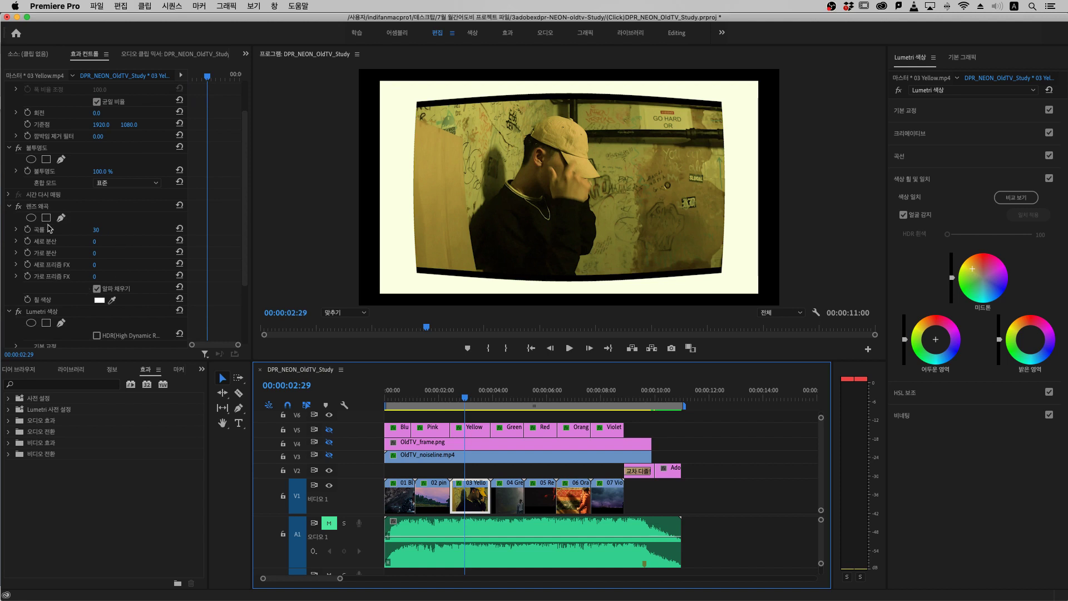
left_click(923, 262)
Step: View the yellow clip with Color Wheels, Curves and Basic Correction switched off, and show the Basic Correction settings
left_click(1049, 178)
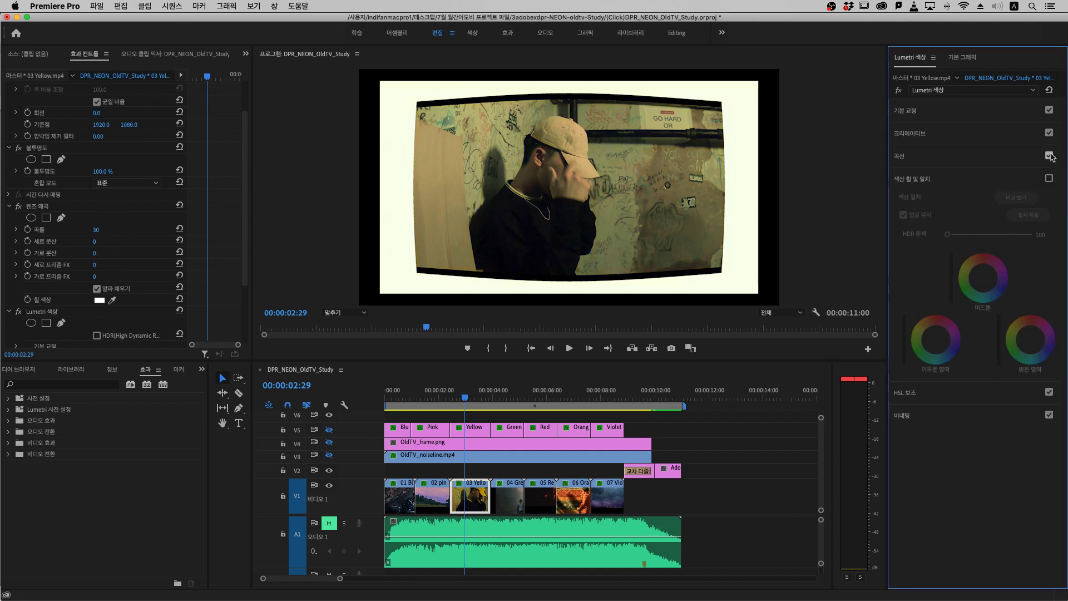
left_click(1050, 156)
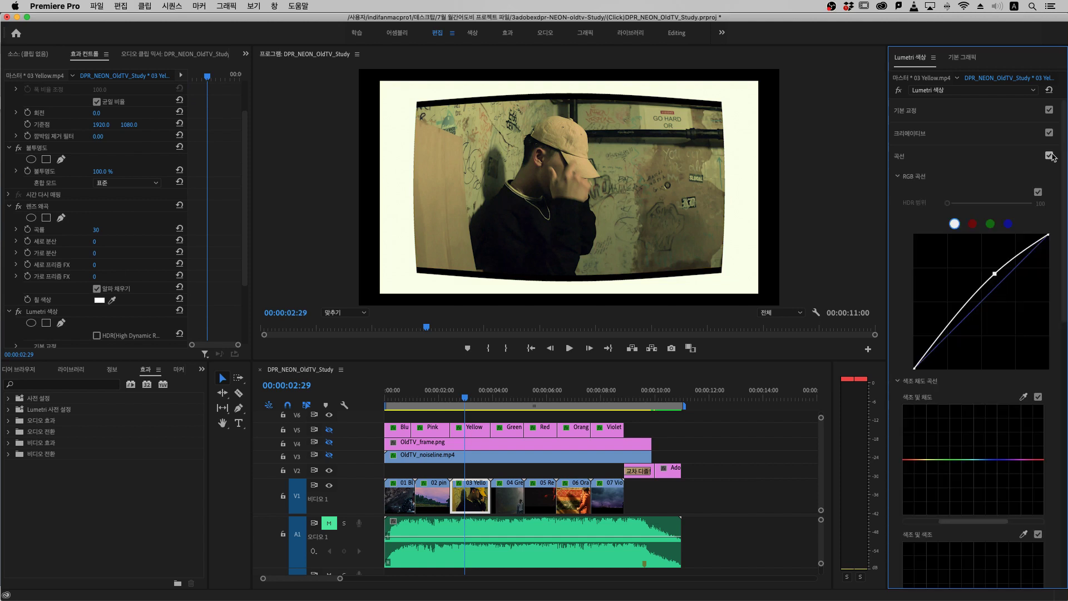
left_click(1049, 156)
left_click(1049, 110)
left_click(1003, 114)
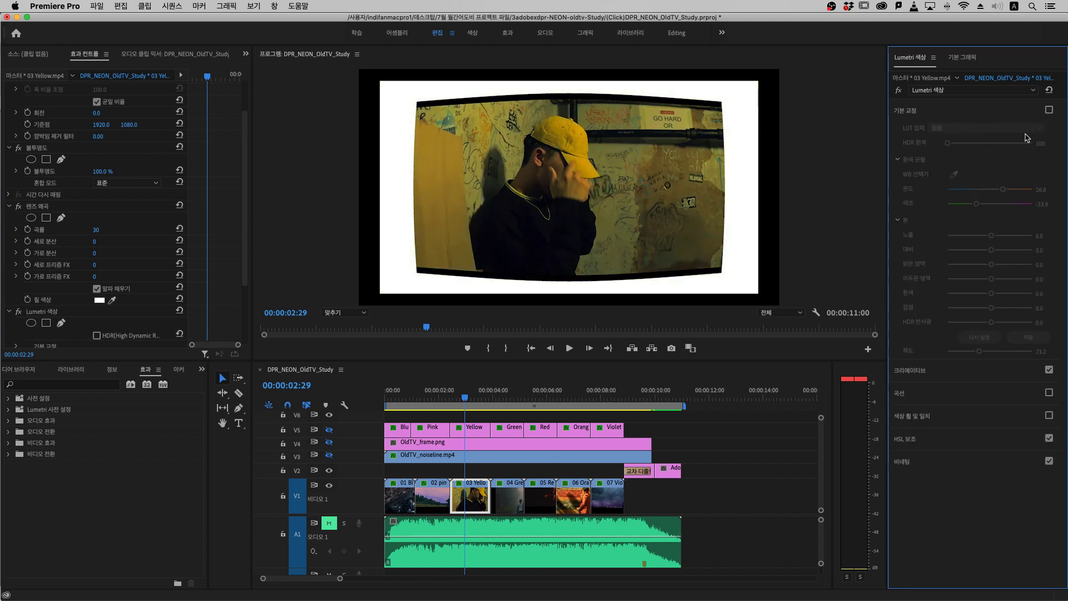
Step: Compare the yellow clip with Basic Correction switched on and off, leaving it on
left_click(1049, 110)
left_click(1049, 110)
left_click(1049, 110)
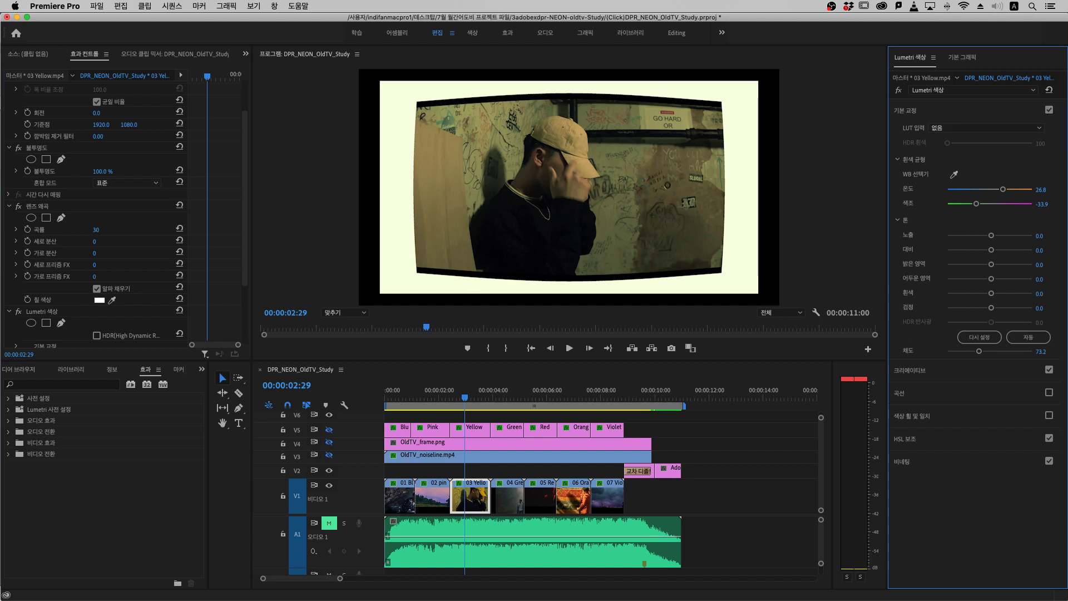
left_click(1049, 111)
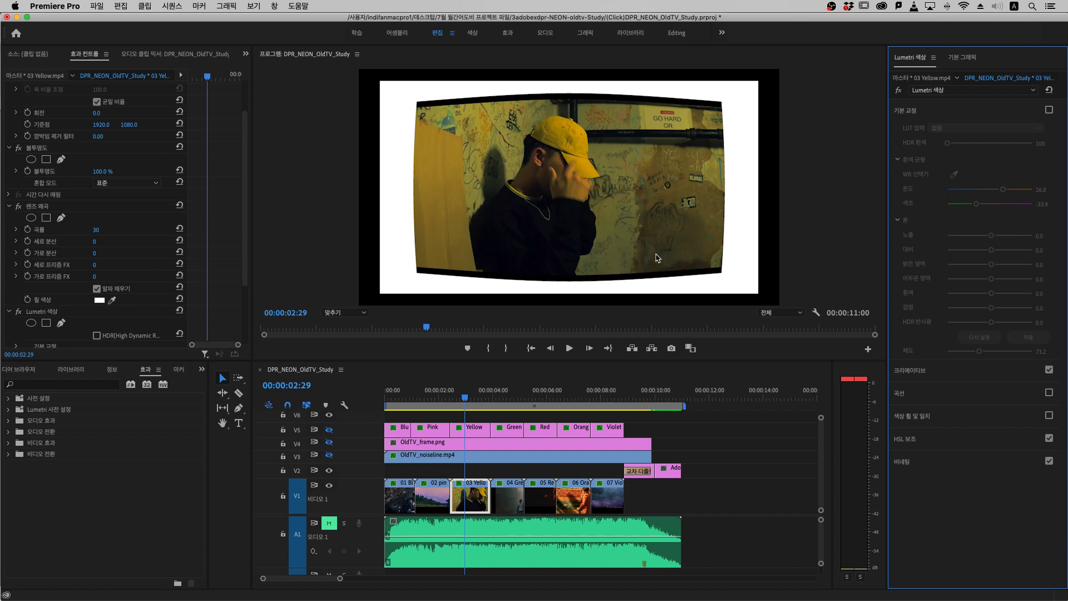
left_click(1049, 110)
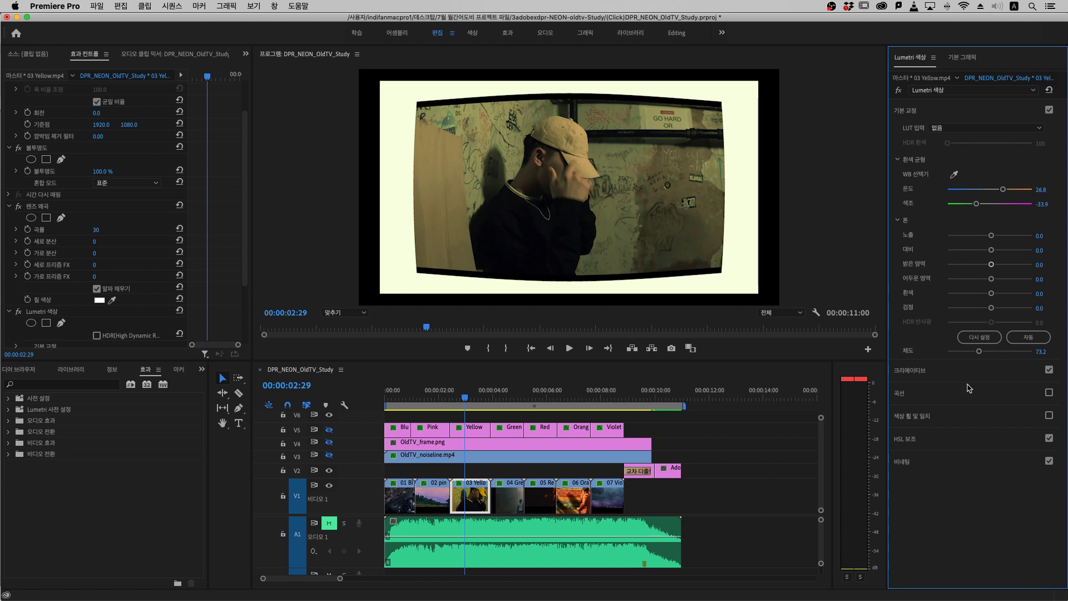
Step: Switch Curves and Color Wheels back on for the yellow clip, examining the RGB curve and the midtone wheel
left_click(1033, 394)
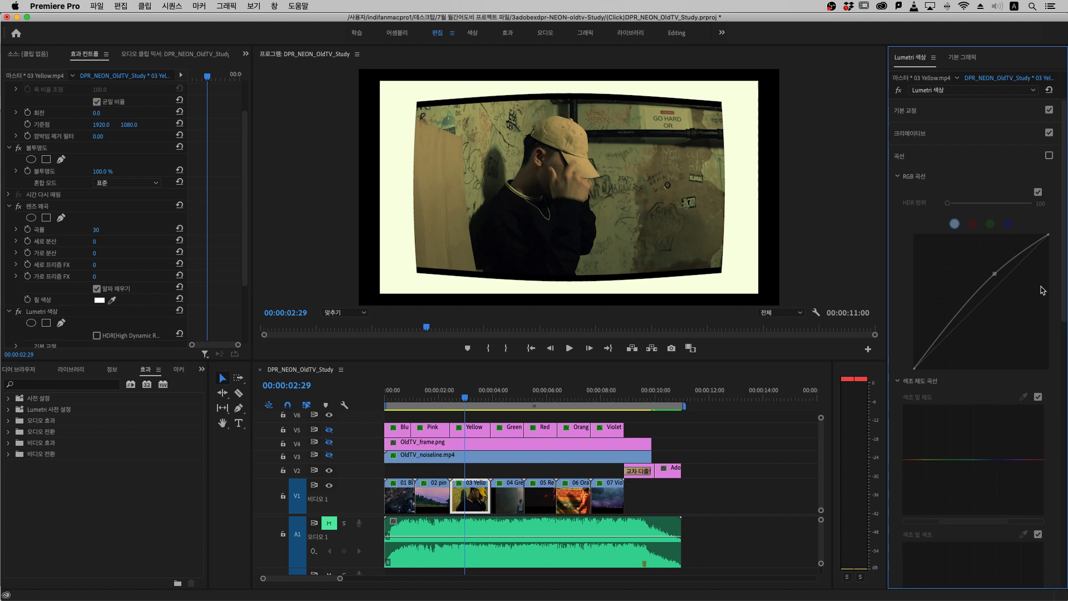
left_click(1049, 156)
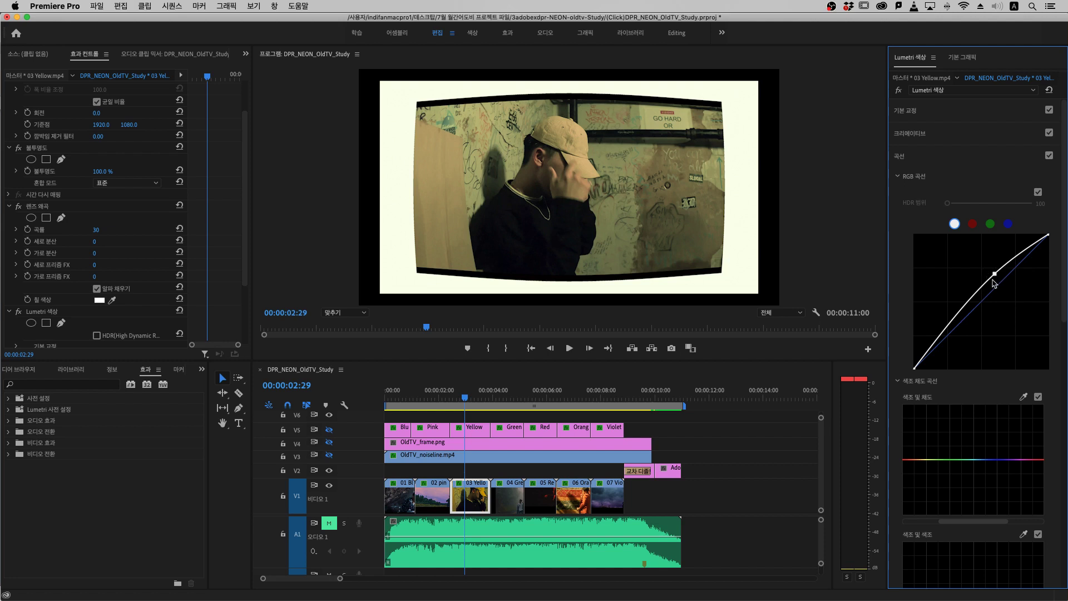
left_click(961, 164)
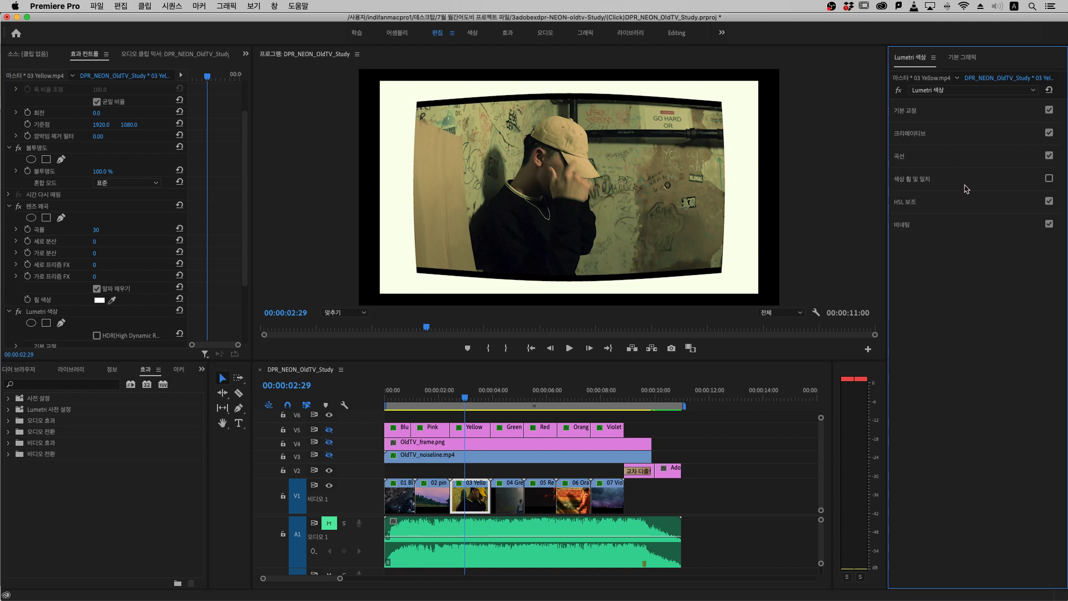
left_click(966, 183)
left_click(1048, 180)
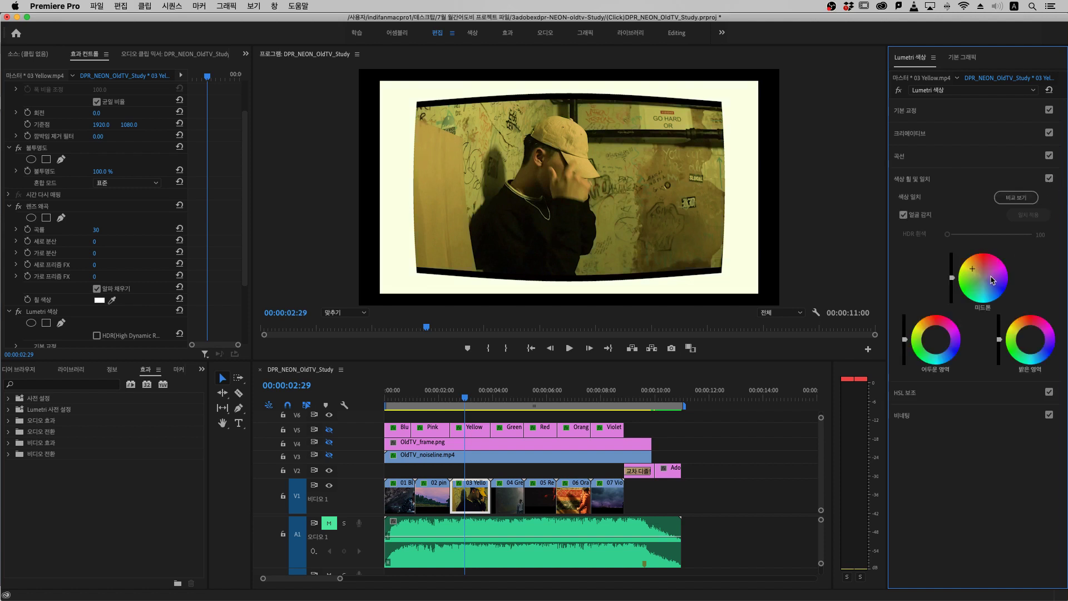
Step: Review the yellow clip's Basic Correction, RGB curve and color wheels, and compare the whole Lumetri Color effect off and on
left_click(955, 110)
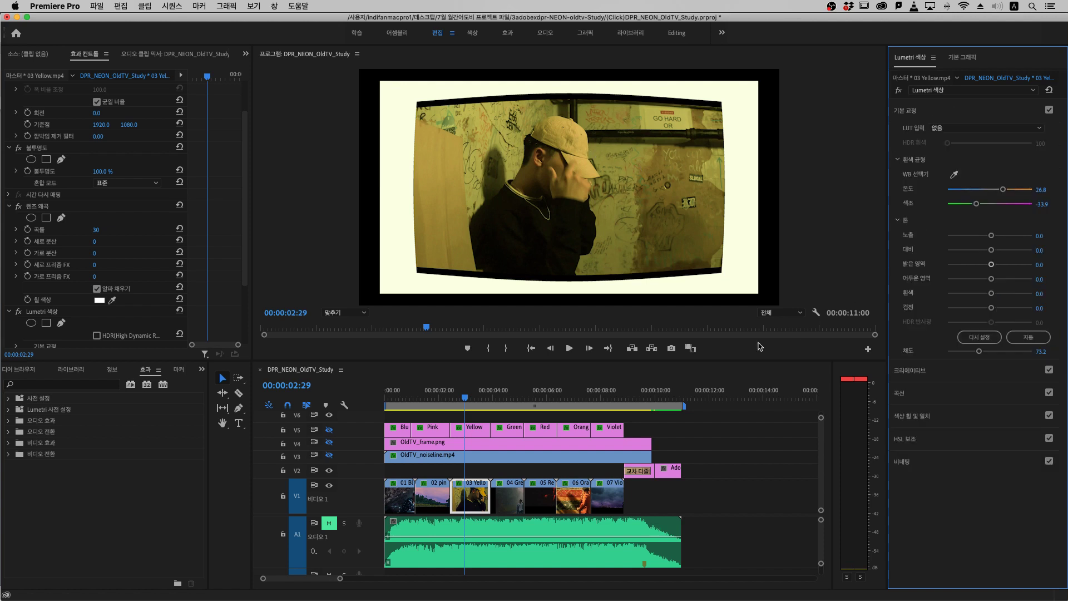
left_click(1002, 389)
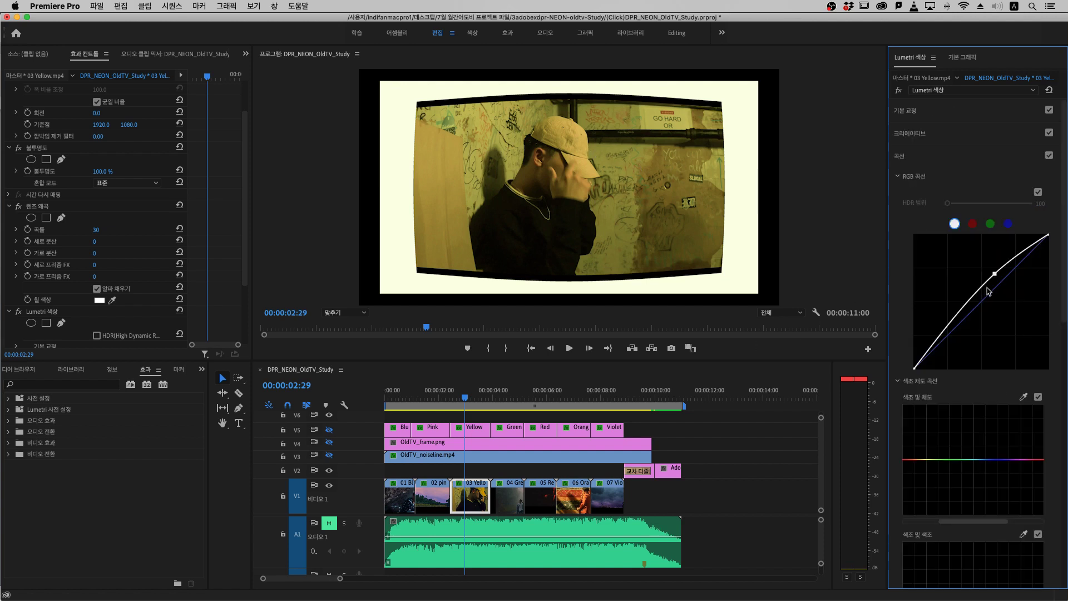
left_click(982, 162)
left_click(971, 181)
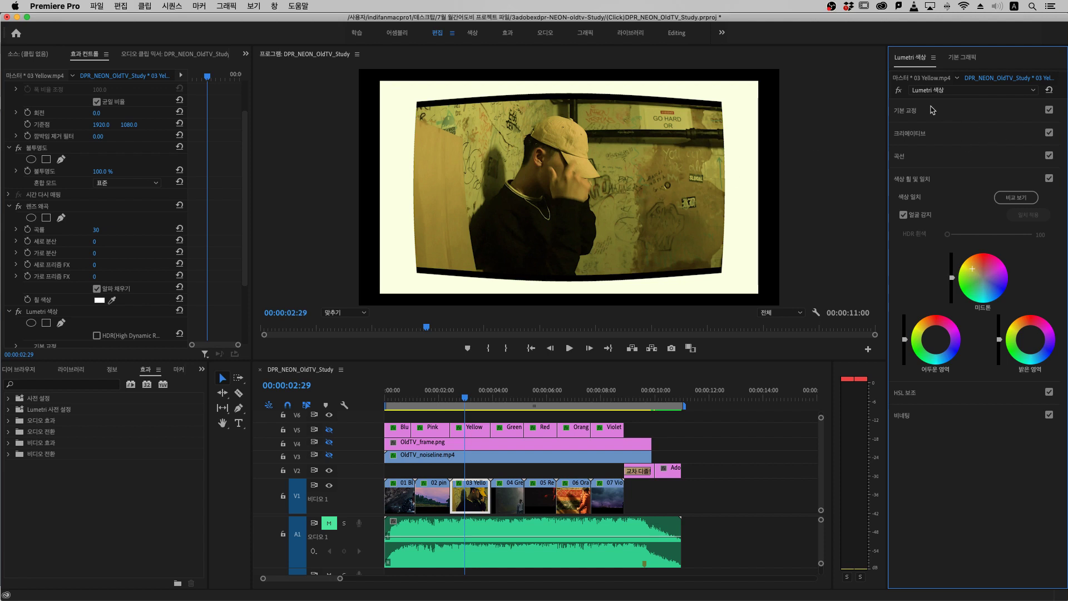
left_click(899, 91)
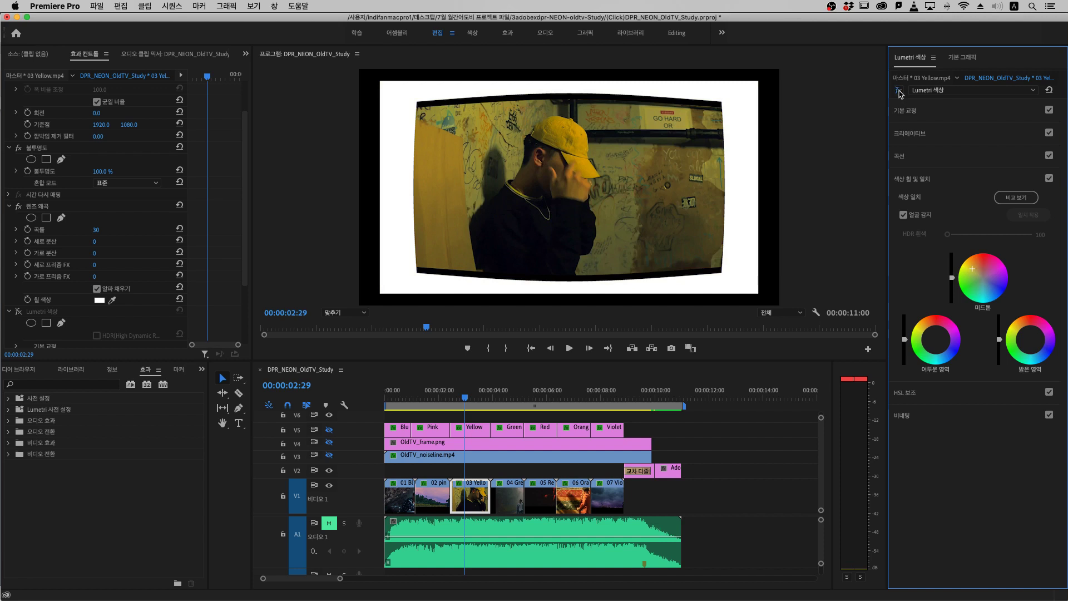
left_click(899, 91)
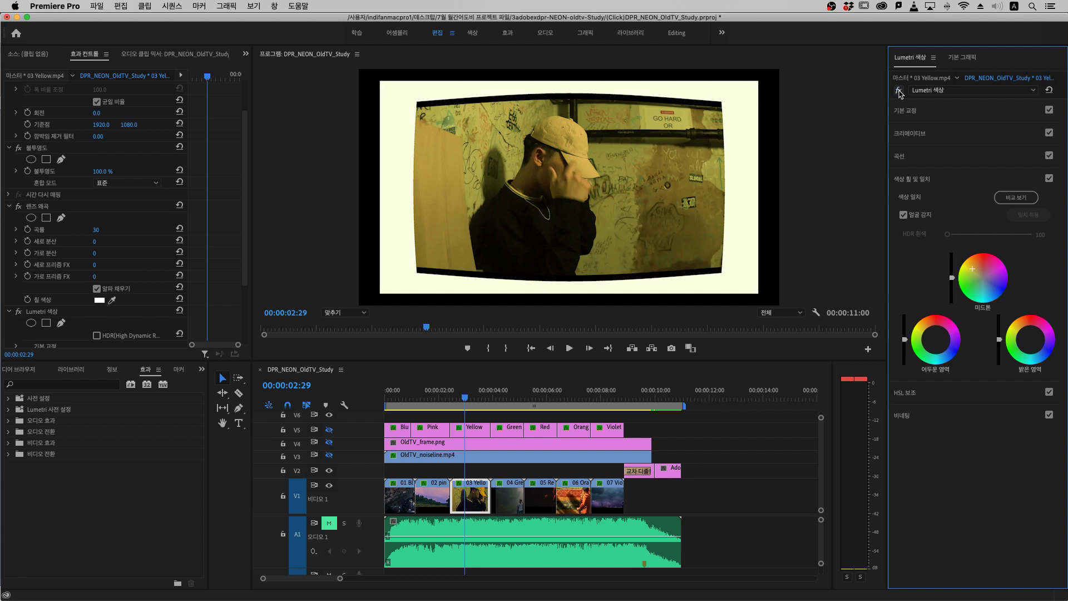
Step: Add control points at red, yellow and green to the yellow clip's hue versus hue curve
left_click(932, 157)
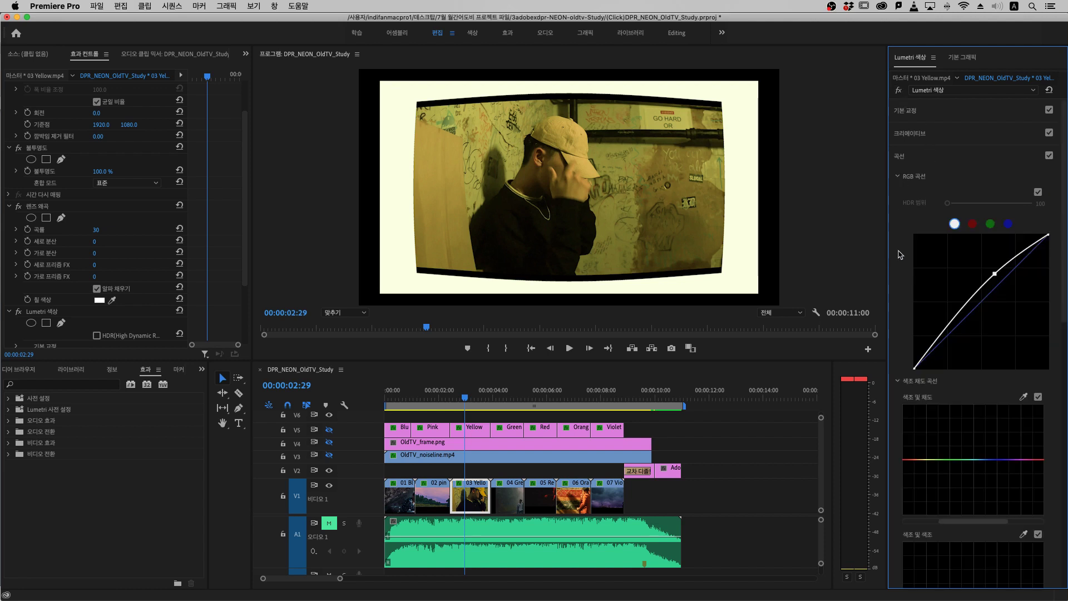
scroll(898, 258, "down", 3)
scroll(897, 257, "down", 5)
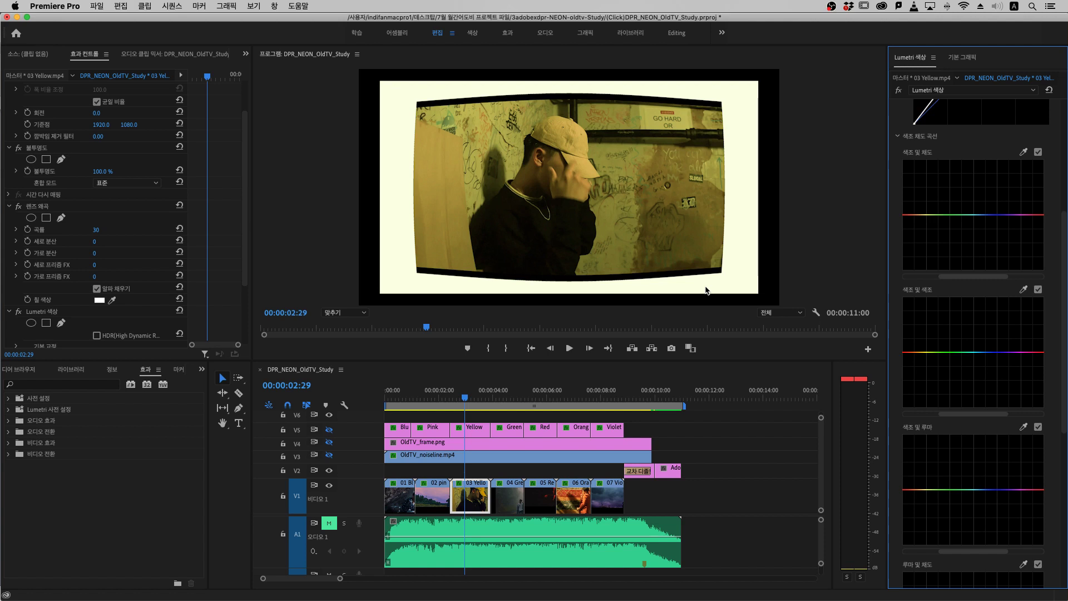
left_click(927, 353)
left_click(905, 353)
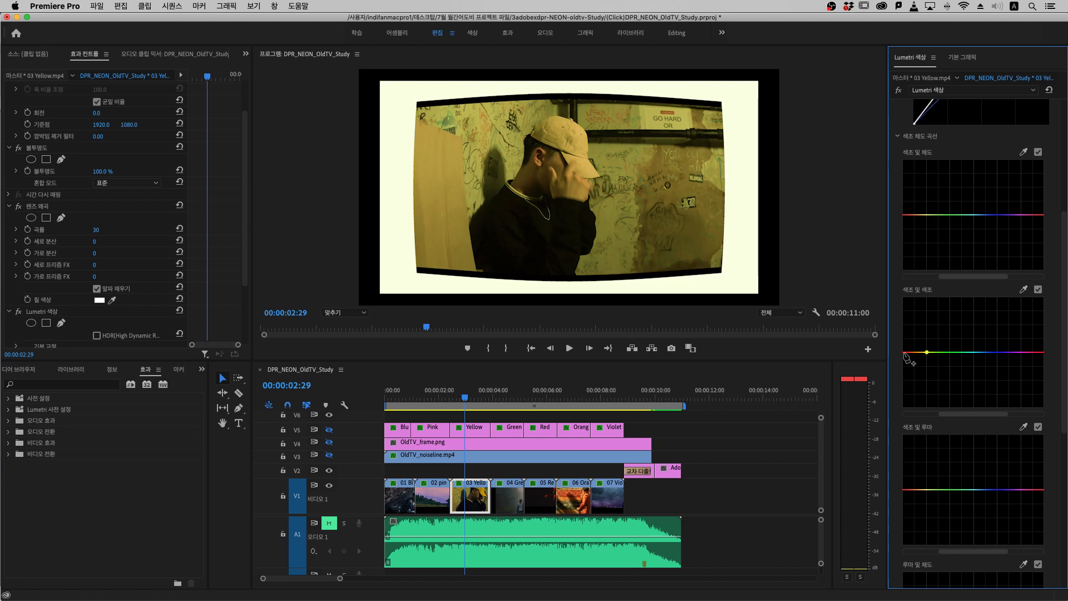
left_click(952, 352)
Step: Raise the yellow point of the hue versus hue curve to shift yellows to pink, and switch that curve off
left_click(927, 352)
left_click_drag(927, 353, 932, 333)
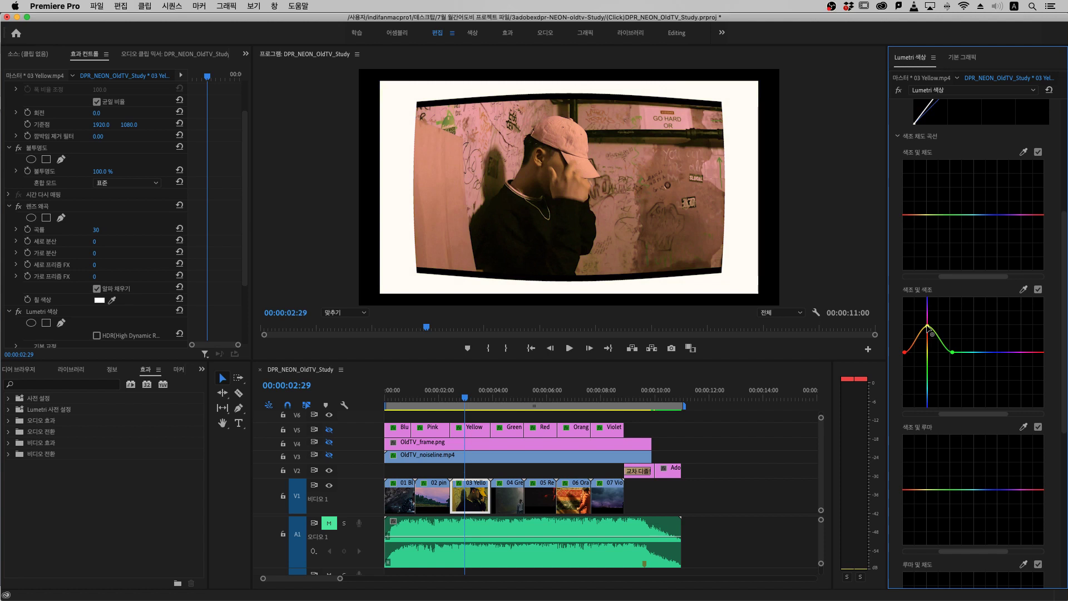
mouse_move(932, 333)
left_mouse_down()
mouse_move(926, 299)
mouse_move(927, 410)
mouse_move(924, 326)
left_mouse_up()
left_click(1038, 289)
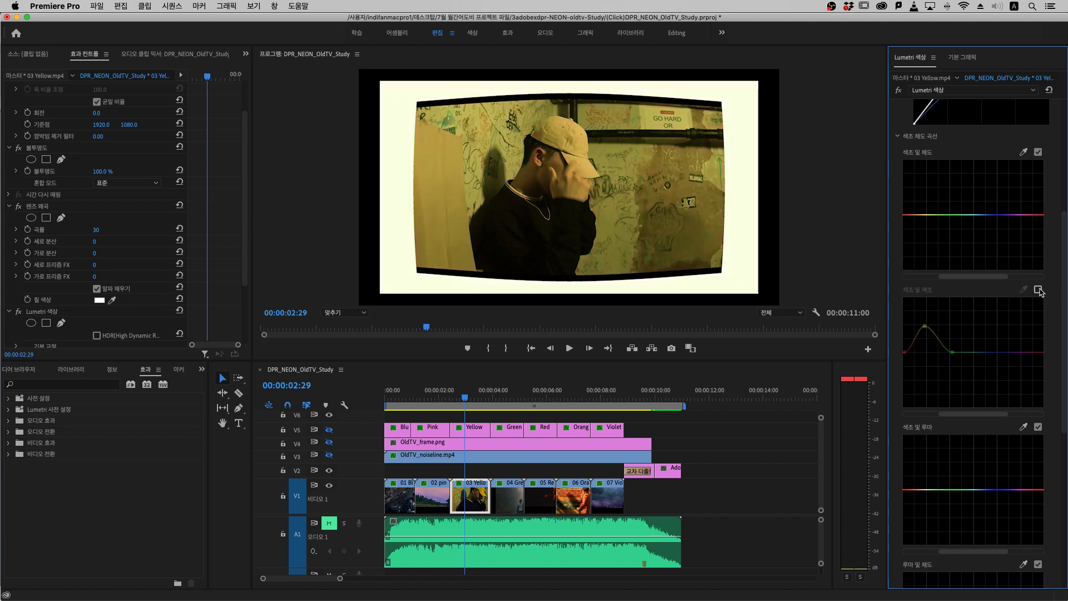
Step: Move the playhead to the green clip at 00:00:04:11 and open its Basic Correction settings
left_click(503, 396)
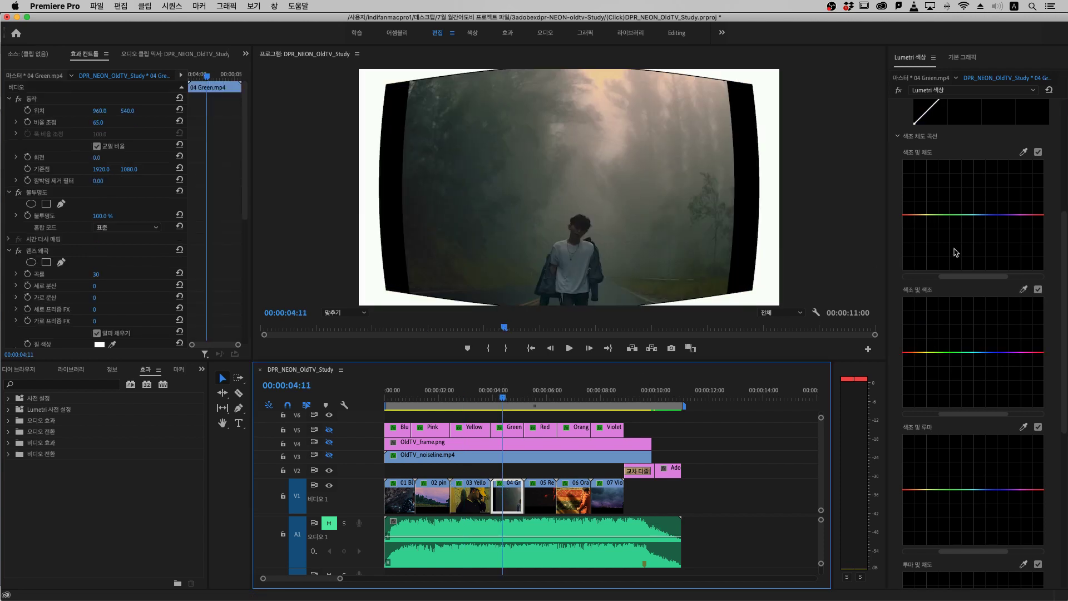
scroll(917, 248, "up", 5)
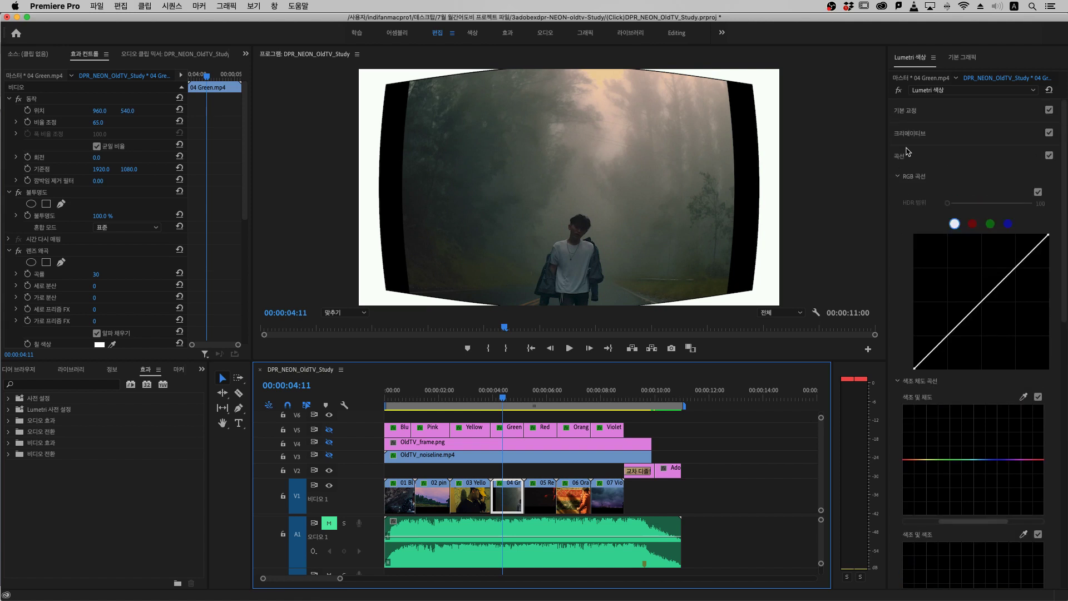
left_click(931, 116)
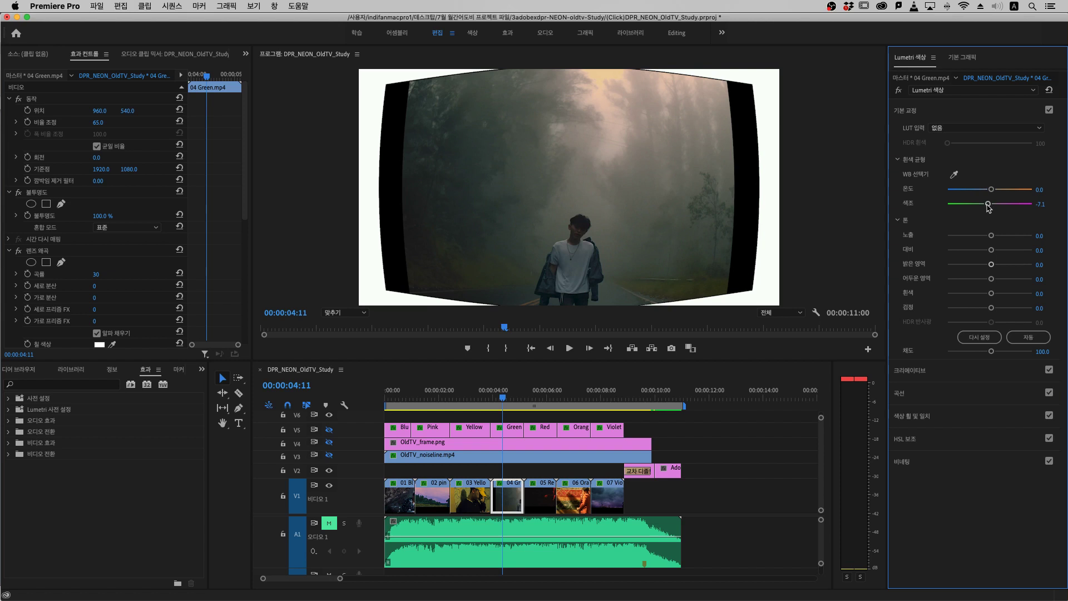
Step: Try a tint of -100 on the green clip's white balance, and return it to -7.1
left_click_drag(988, 205, 939, 210)
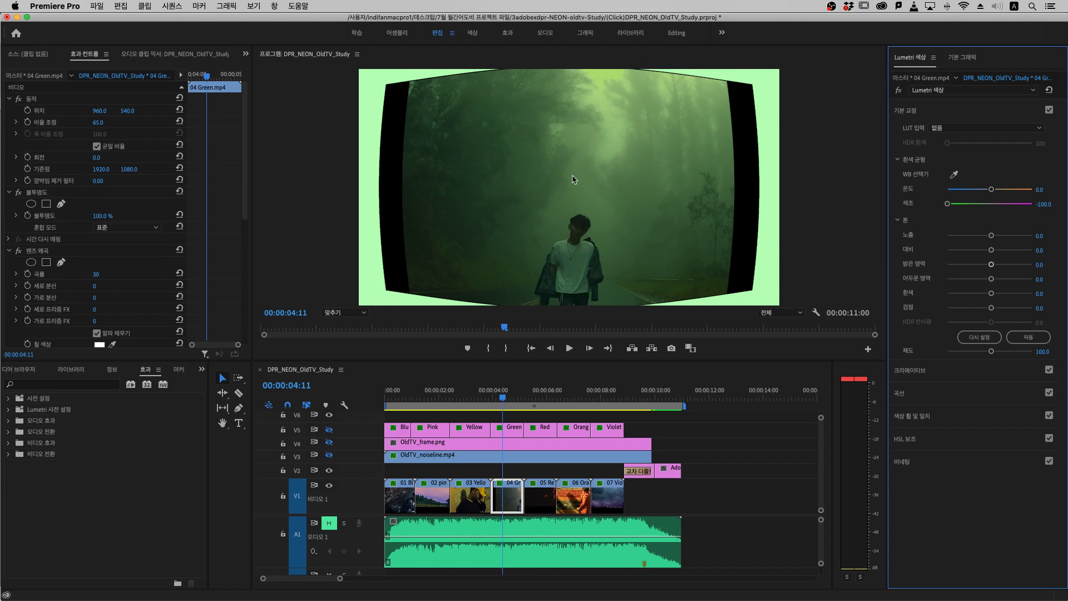
left_click(971, 214)
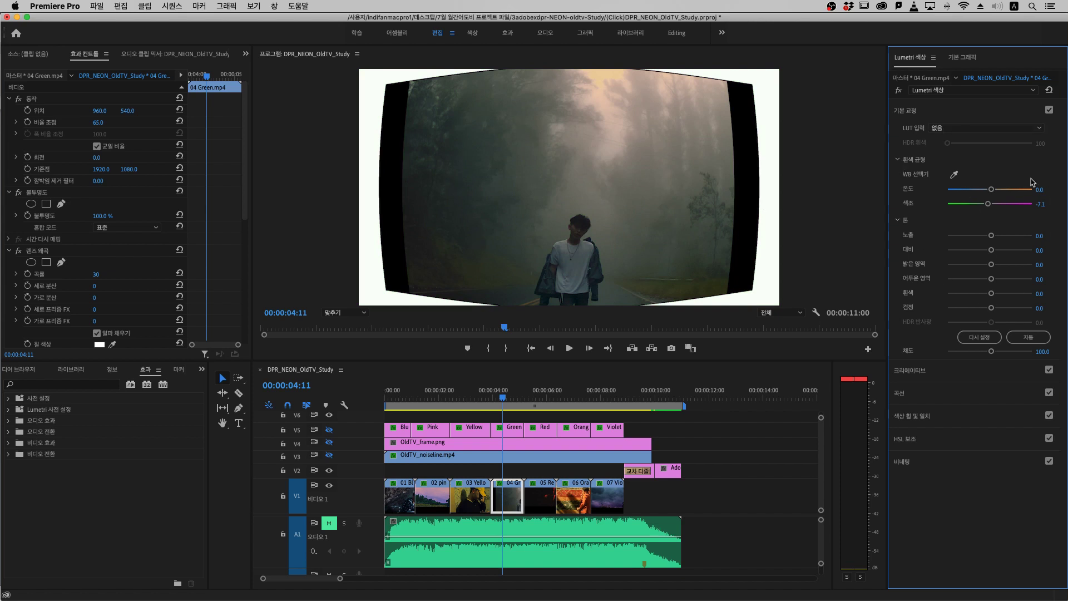
left_click(966, 111)
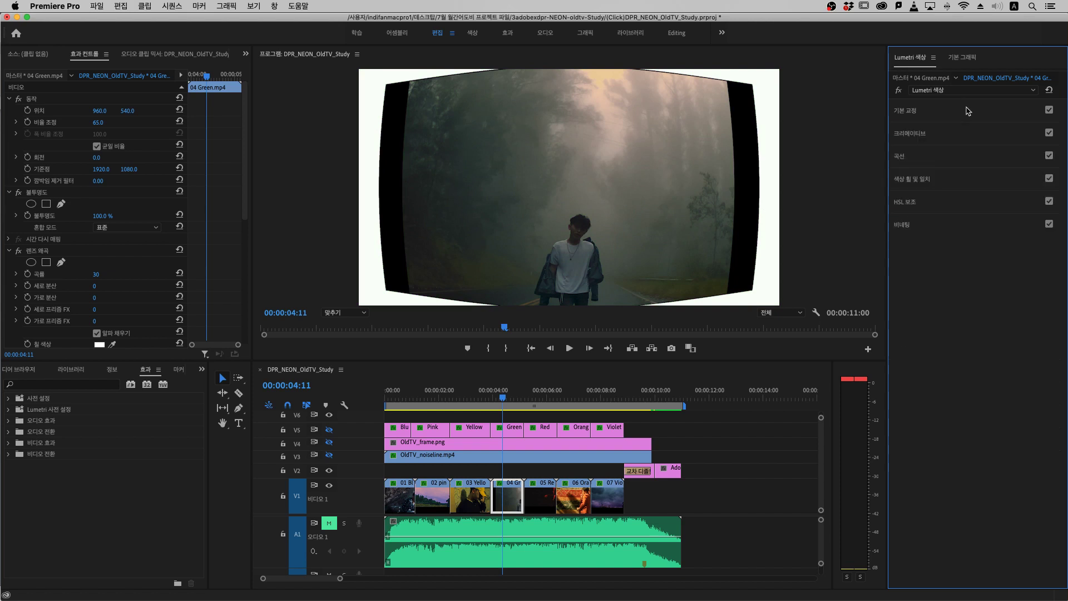
Step: Add green, yellow and cyan control points to the green clip's hue versus saturation curve and raise the green point
left_click(967, 157)
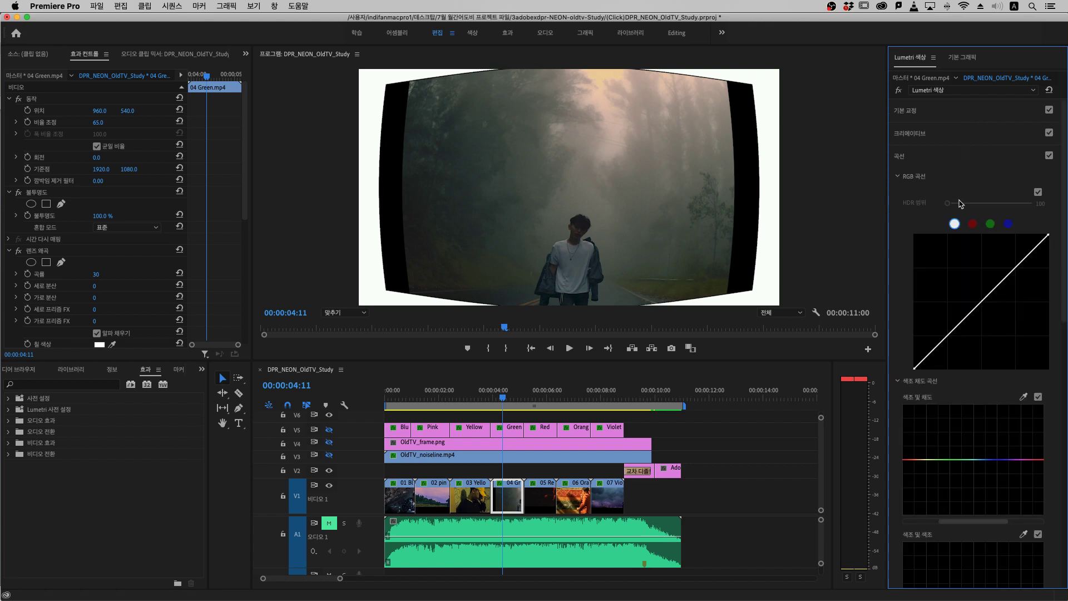
scroll(903, 380, "down", 2)
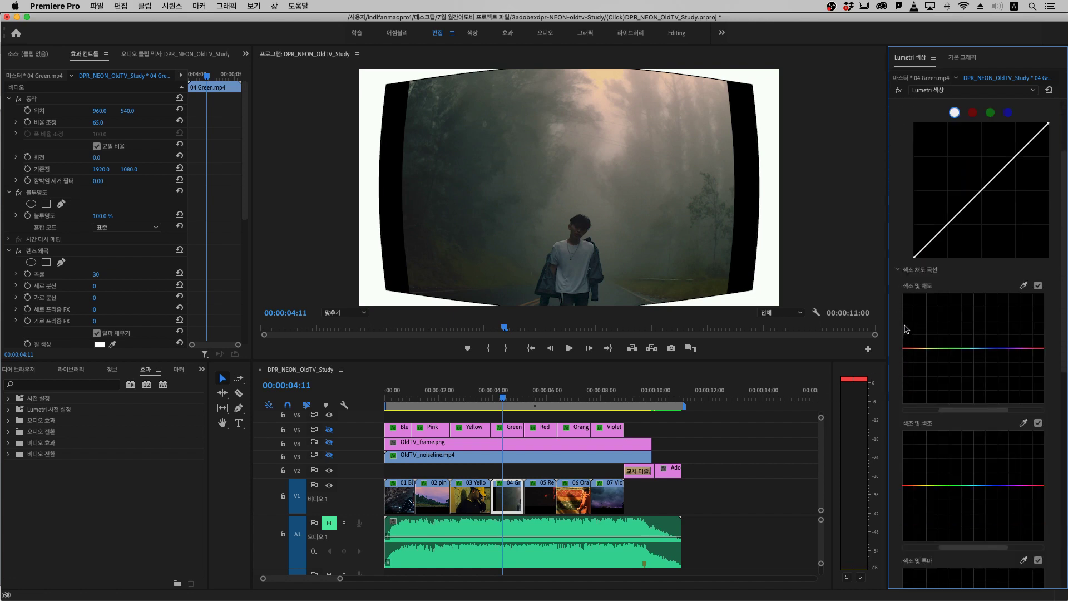
scroll(951, 323, "down", 3)
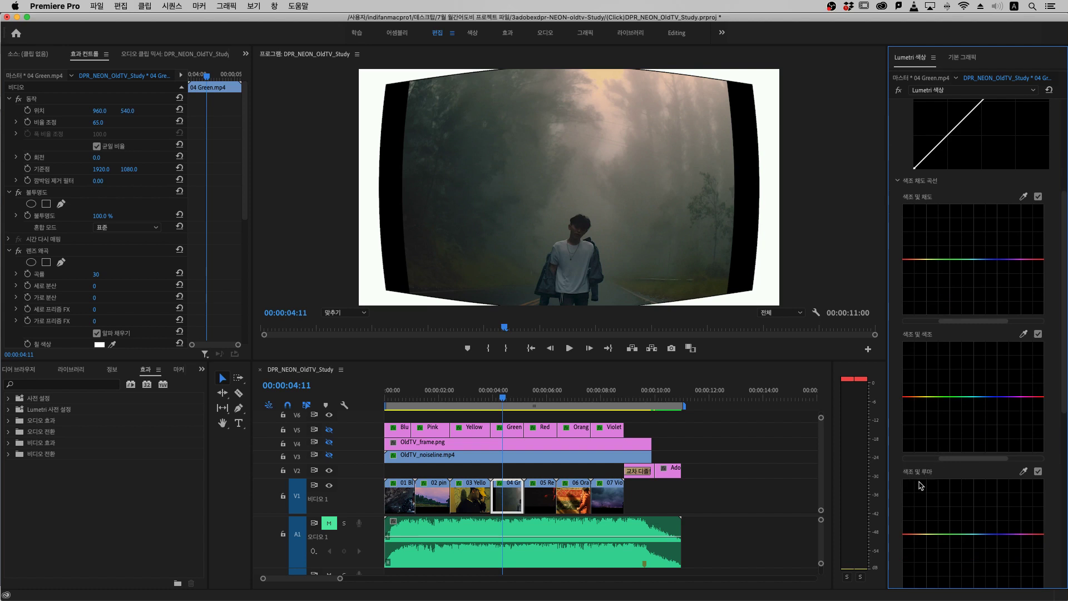
left_click(950, 259)
left_click(926, 259)
left_click(972, 259)
left_click_drag(948, 261, 956, 234)
Step: Compare the hue versus saturation curve off and on, and raise its green point further
left_click(1038, 197)
left_click(1038, 197)
left_click(1037, 197)
left_click(1037, 197)
left_click(1038, 197)
left_click(1038, 197)
left_click_drag(951, 228, 949, 215)
Step: Add green, yellow and cyan control points to the green clip's hue versus luma curve and raise the green point to brighten greens
left_click(944, 534)
left_click(925, 535)
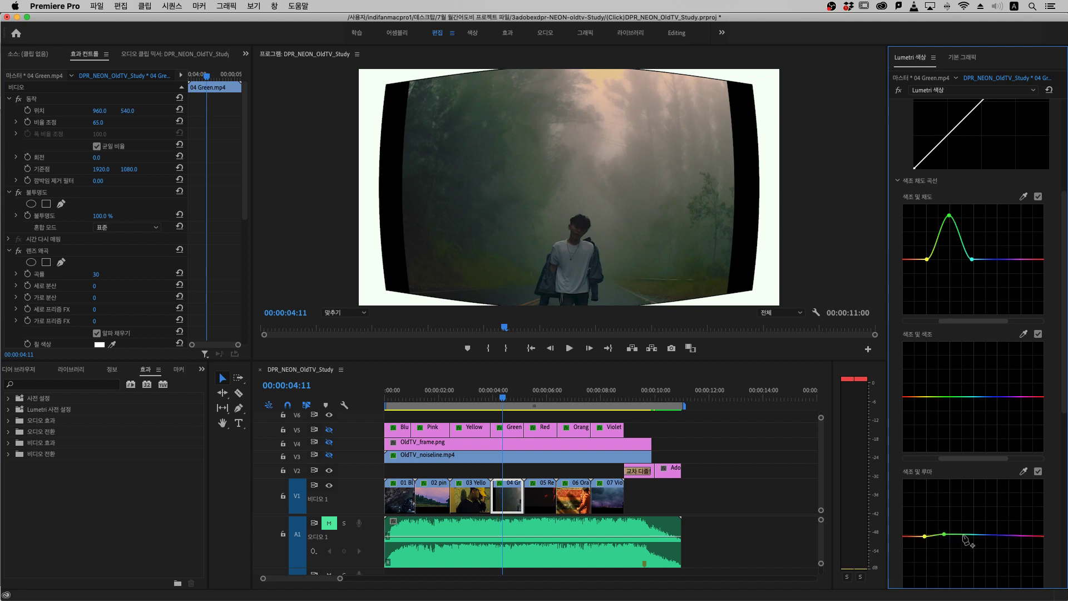
key("super+z")
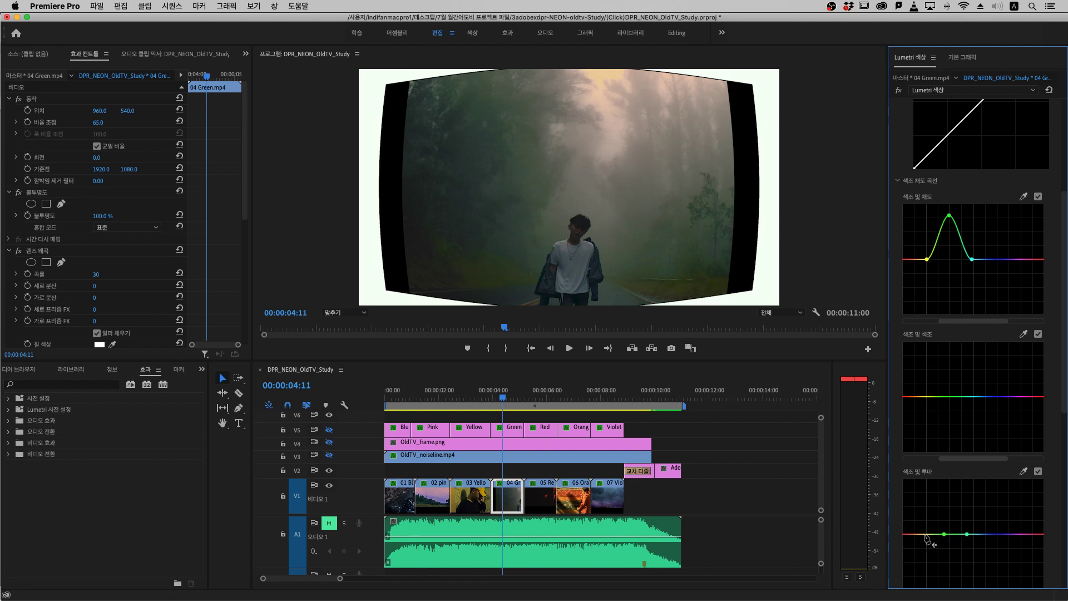
left_click(944, 533)
left_click_drag(945, 534, 945, 515)
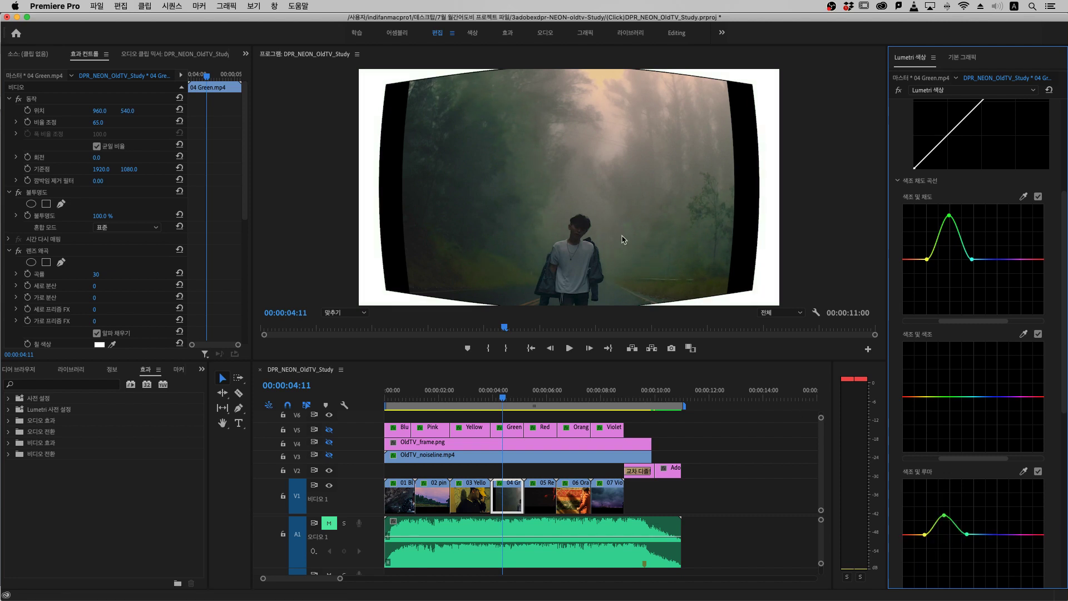
Step: Review the green clip's Basic Correction settings and return to its curves
scroll(938, 221, "up", 1)
scroll(938, 217, "up", 5)
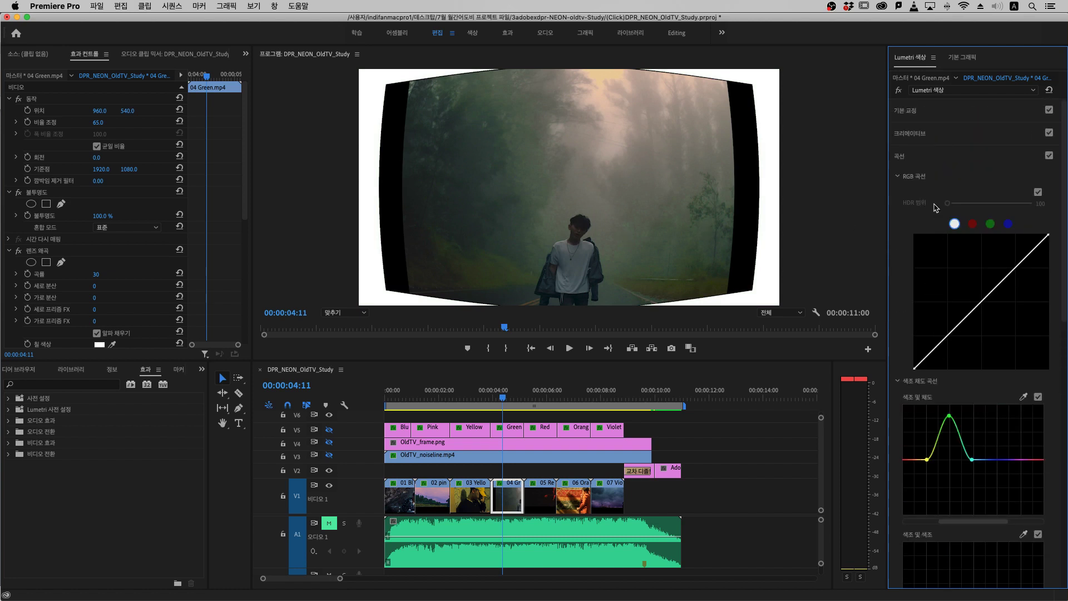
left_click(930, 159)
left_click(931, 114)
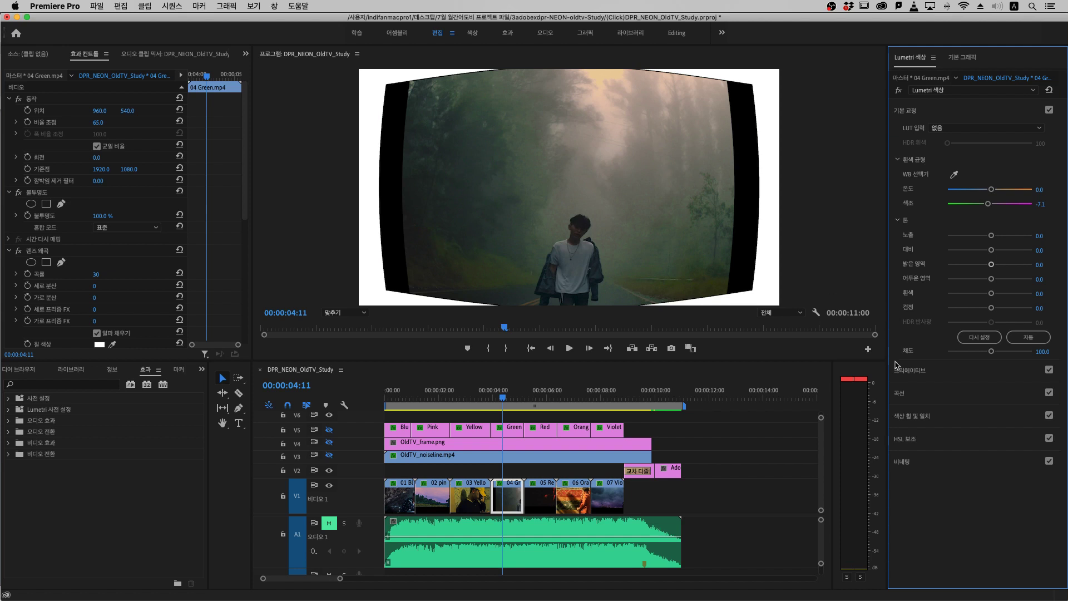
left_click(912, 391)
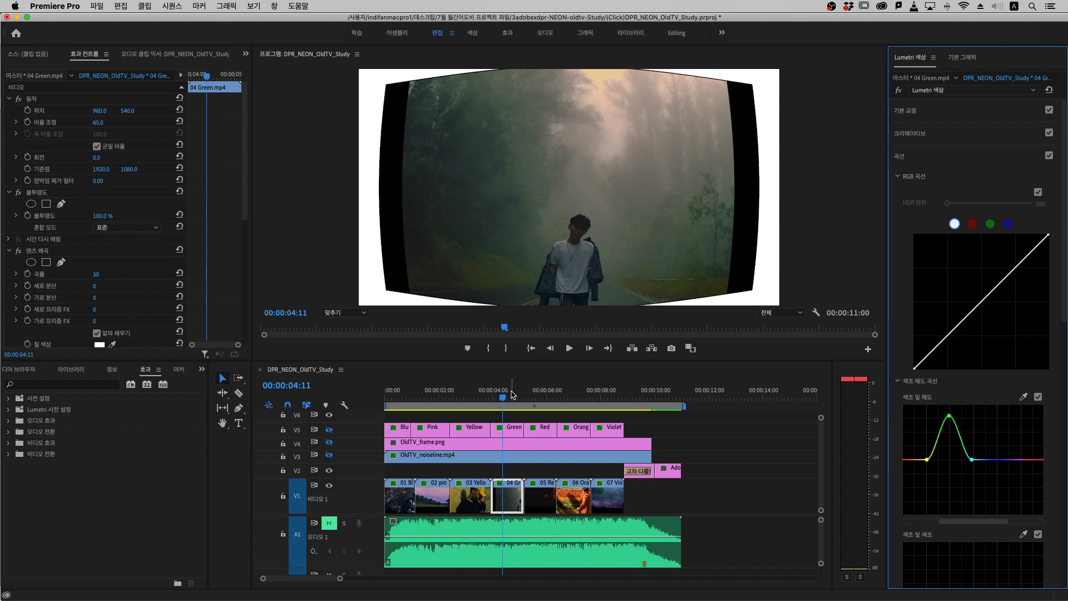
Step: Compare the green clip's Curves section off and on, and lower the green point of the hue versus saturation curve
left_click(1049, 156)
left_click(1049, 156)
left_click(1049, 156)
left_click(1049, 156)
left_click_drag(950, 417, 952, 446)
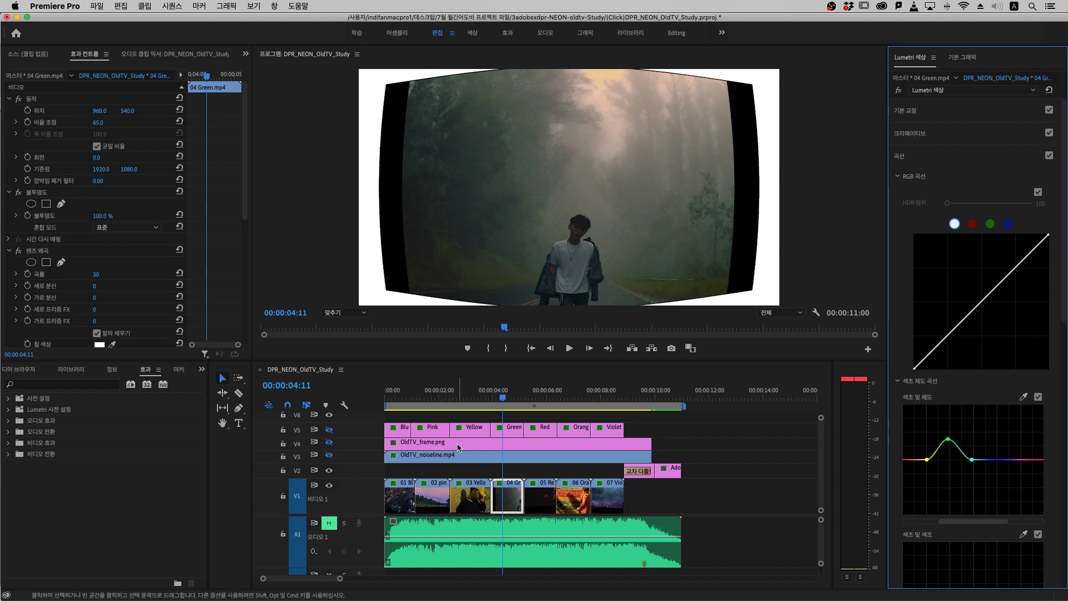
Step: Move to the red clip at 00:00:05:25 and compare its Lumetri Color effect off and on
left_click(535, 397)
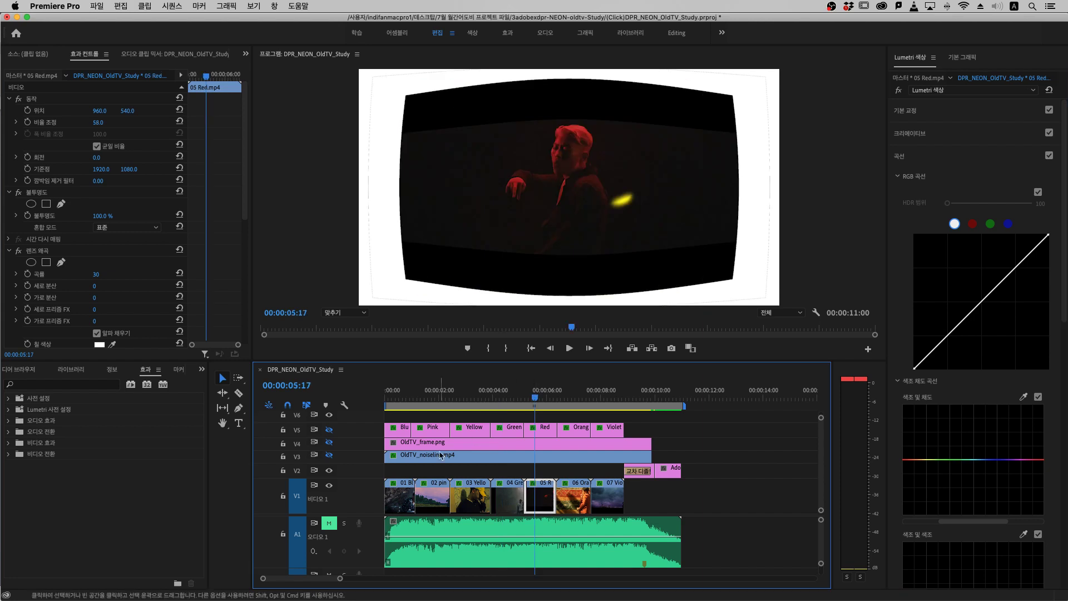
left_click(531, 397)
left_click_drag(532, 399, 542, 398)
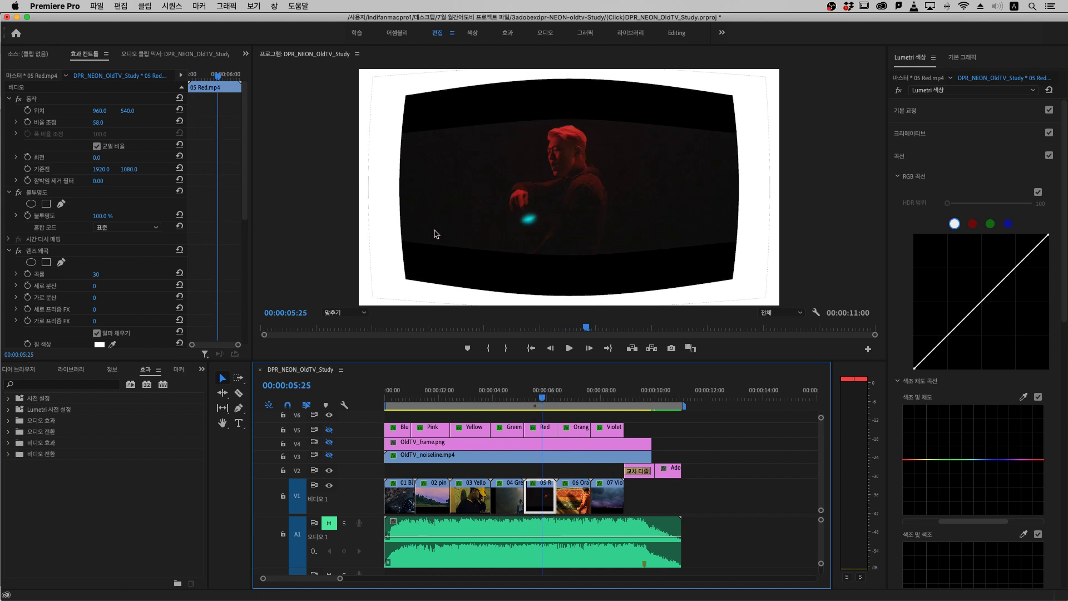
left_click(987, 63)
left_click(923, 59)
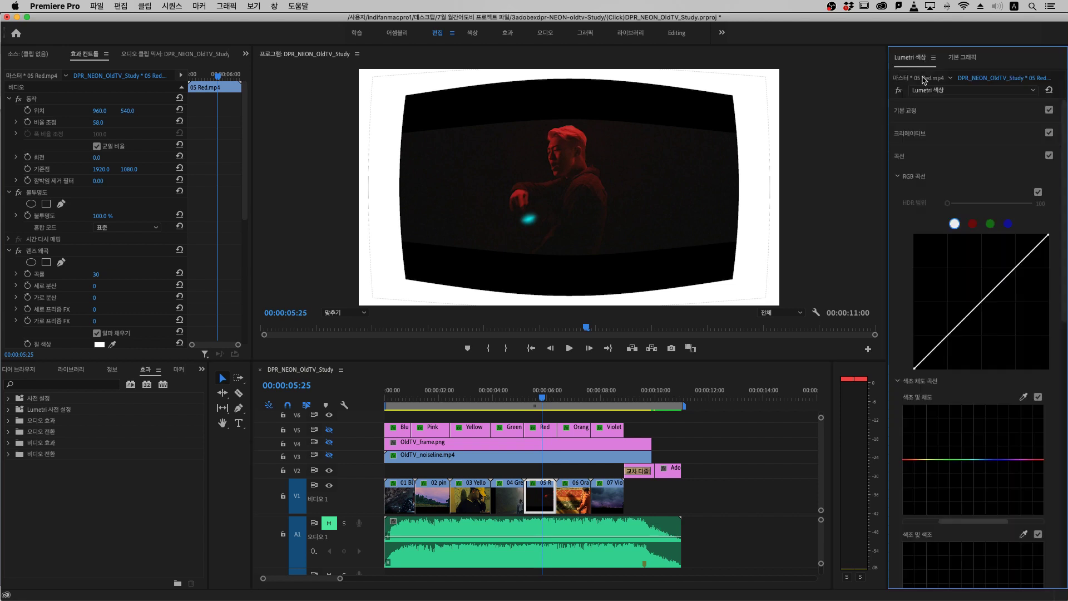
left_click(898, 90)
left_click(900, 92)
left_click(968, 158)
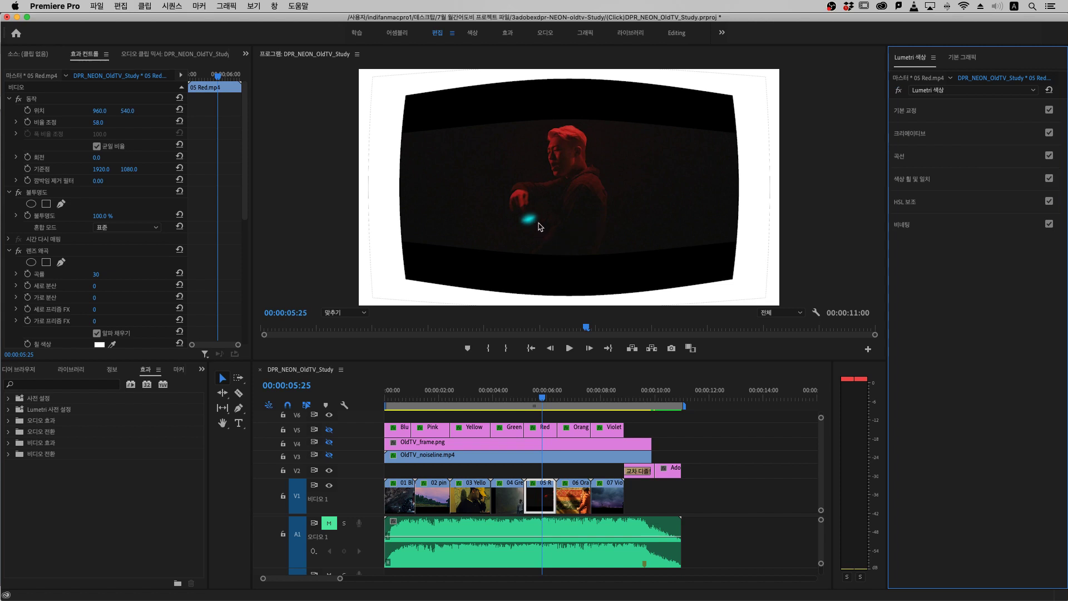
Step: Split the red clip at 00:00:05:18, where the moving light turns from yellow to cyan
left_click_drag(545, 397, 542, 399)
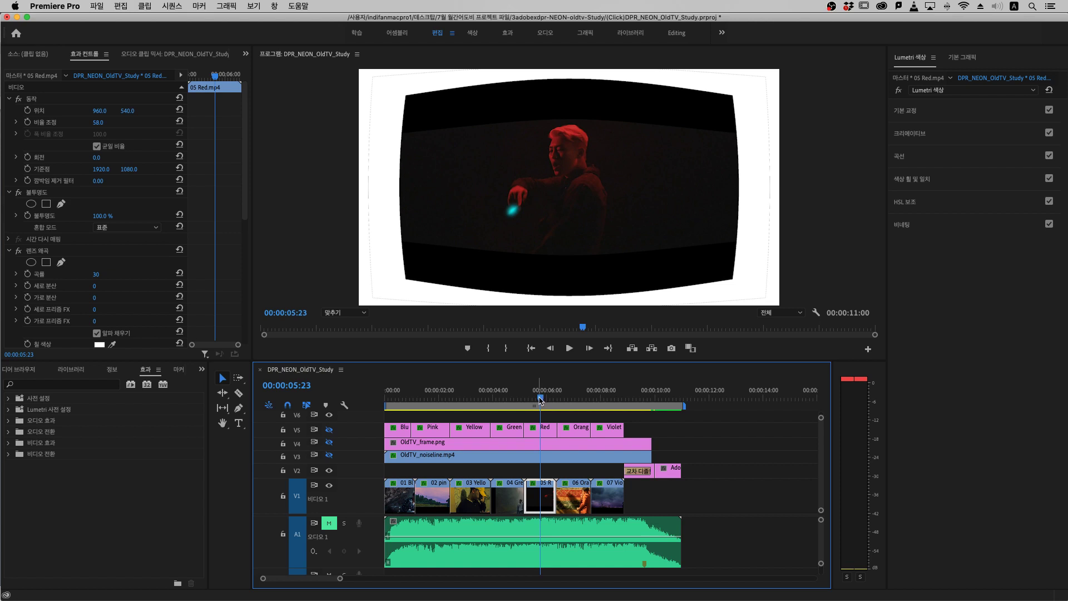
left_click_drag(539, 398, 536, 399)
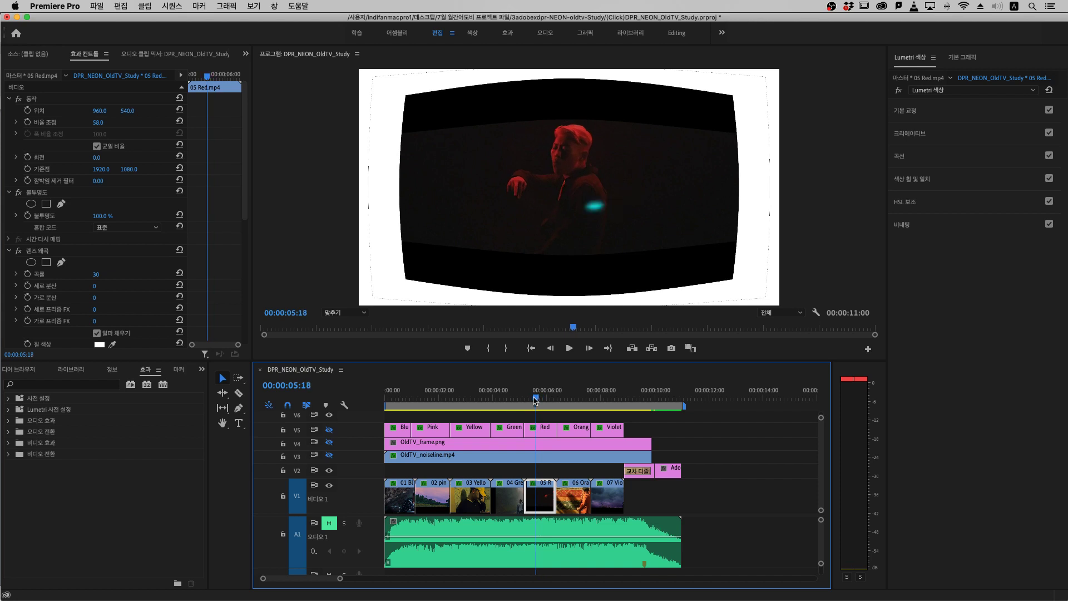
key("c")
left_click(536, 492)
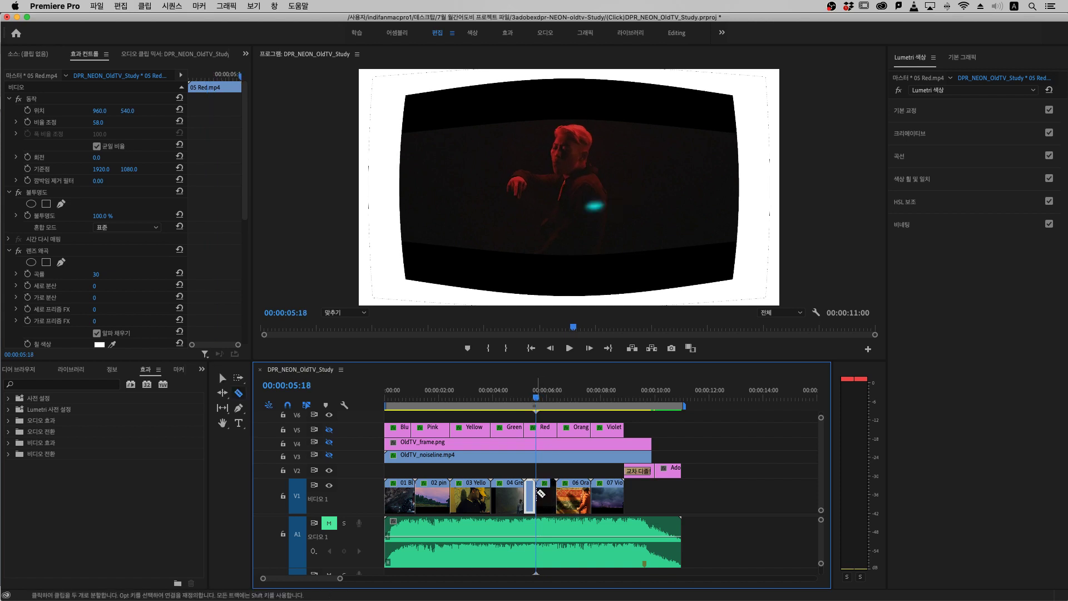
key("v")
Step: Step frame by frame around the cut in the red clip to examine the light's color on both sides
key("Right")
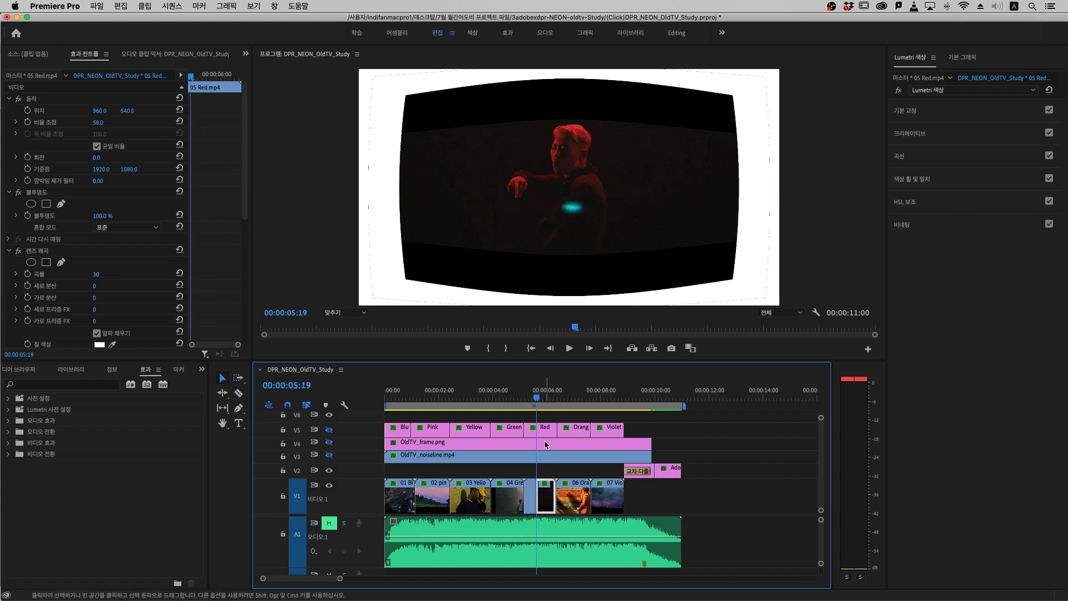
key("Right")
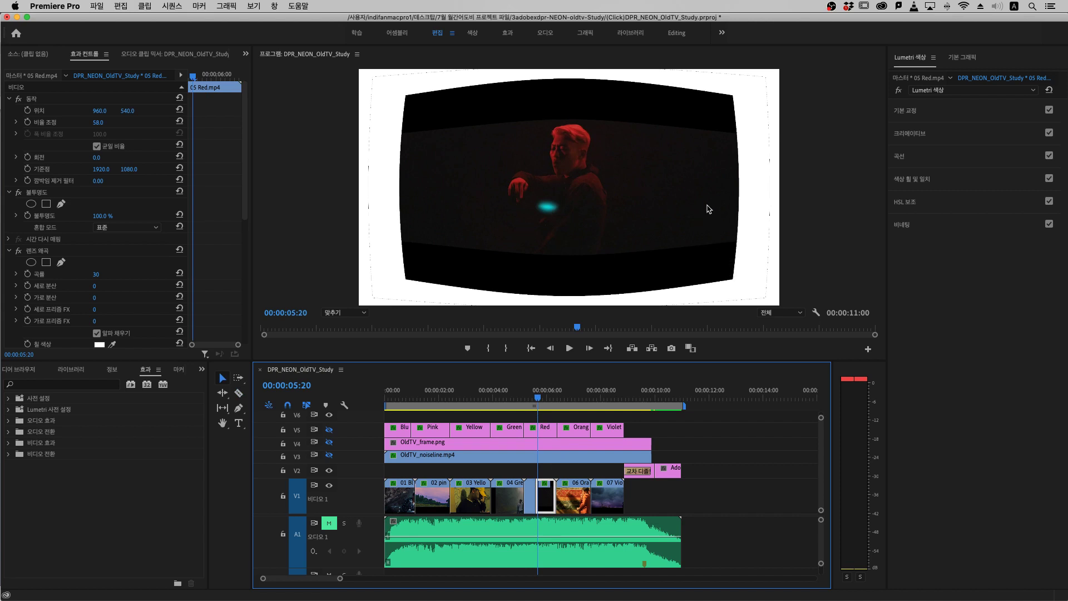
key("Left")
key("Left")
key("Left")
key("Left")
key("Left")
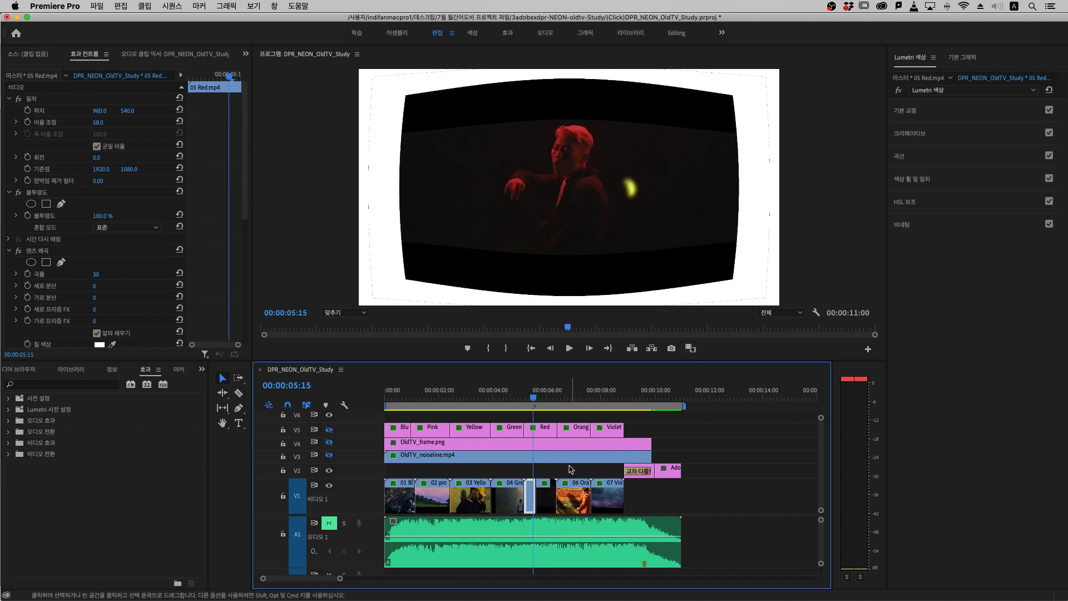
key("Left")
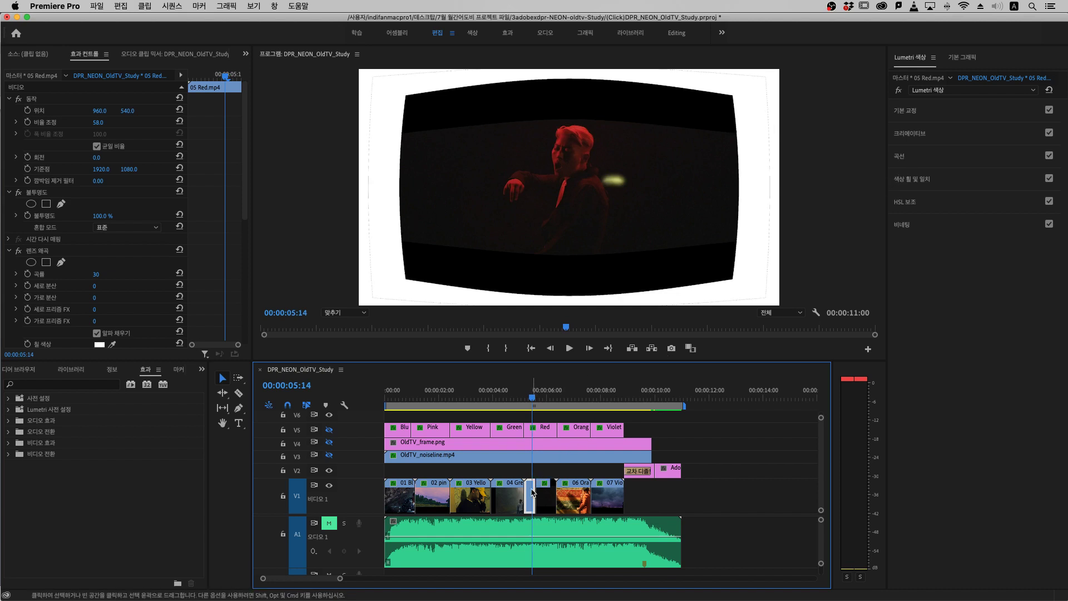
Step: Open the hue saturation curves for the first part of the red clip, and place the playhead on the yellow light at 00:00:05:10
left_click(958, 183)
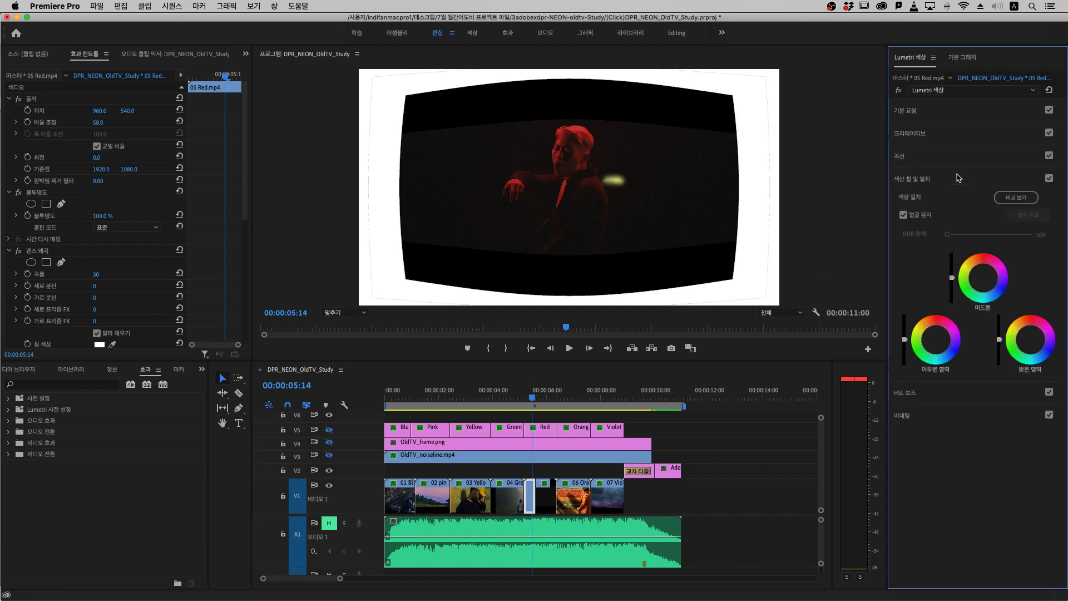
left_click(958, 160)
scroll(933, 261, "down", 2)
scroll(932, 277, "down", 6)
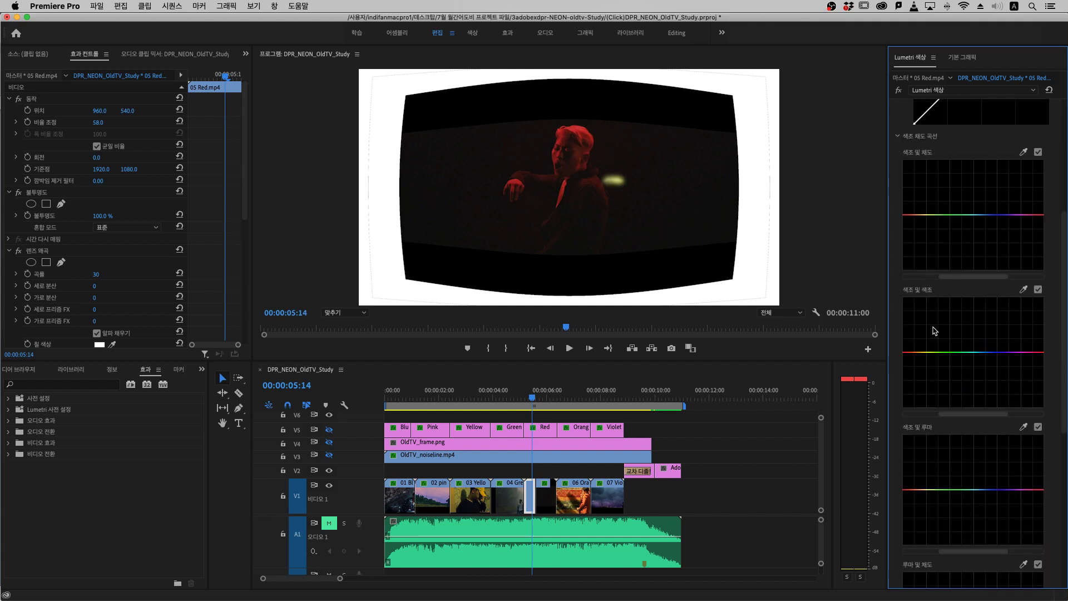
key("Left")
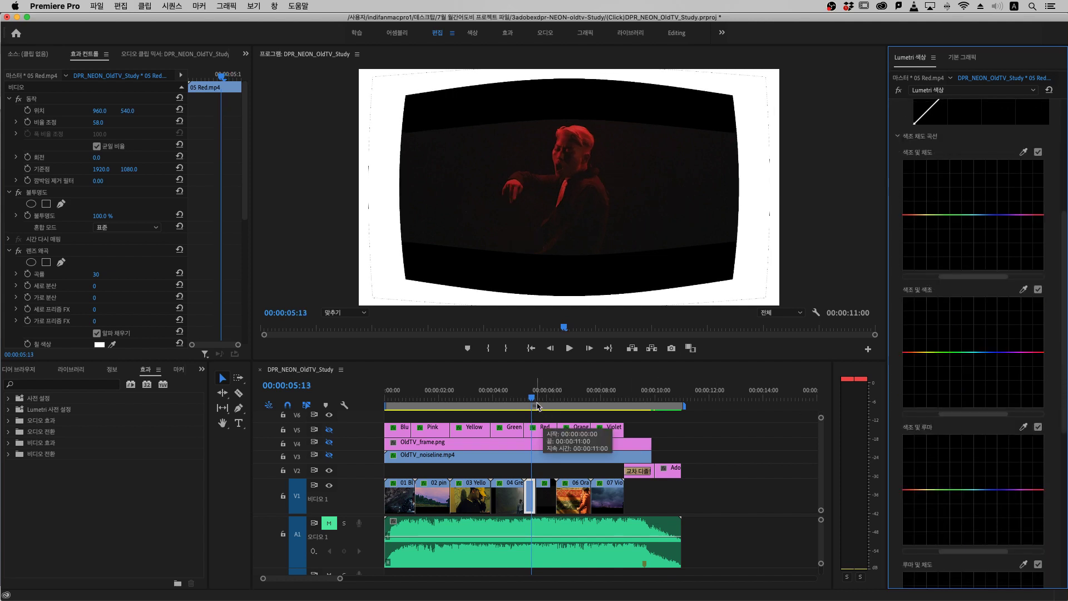
left_click_drag(533, 396, 527, 396)
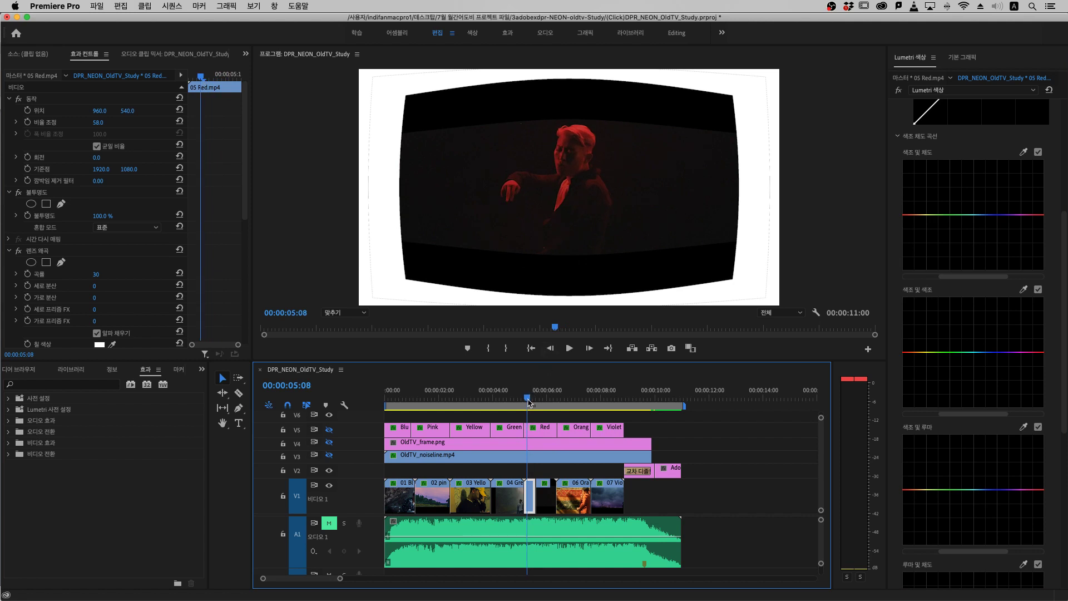
left_click(527, 196)
key("Right")
key("Right")
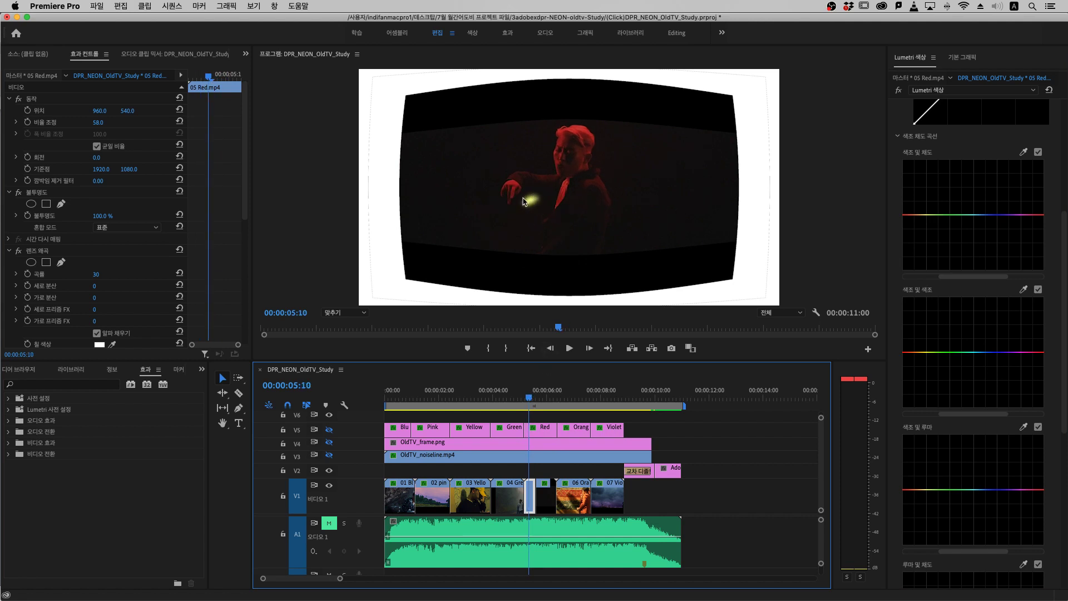
Step: Add yellow, red and green control points to the hue versus hue curve and raise the yellow point to turn the light pink
left_click(926, 352)
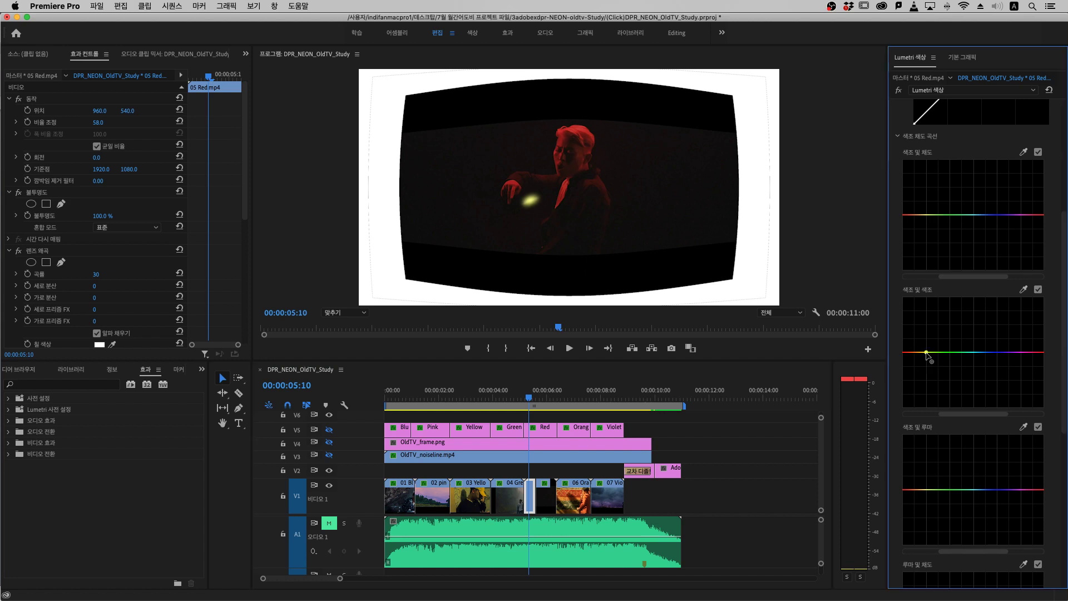
left_click(907, 352)
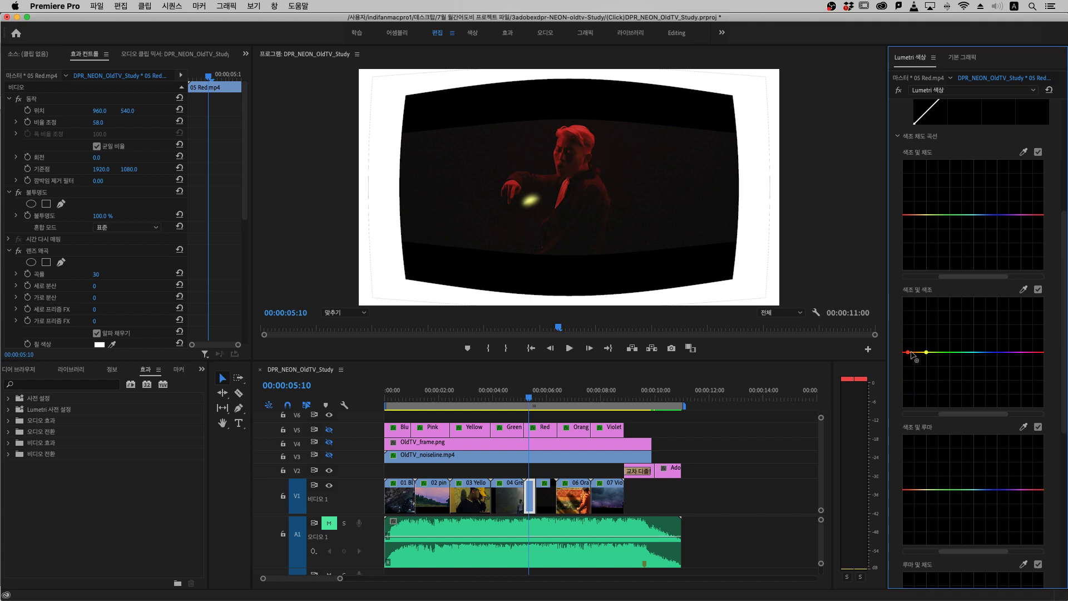
left_click(944, 352)
left_click(926, 352)
left_click_drag(926, 353, 923, 332)
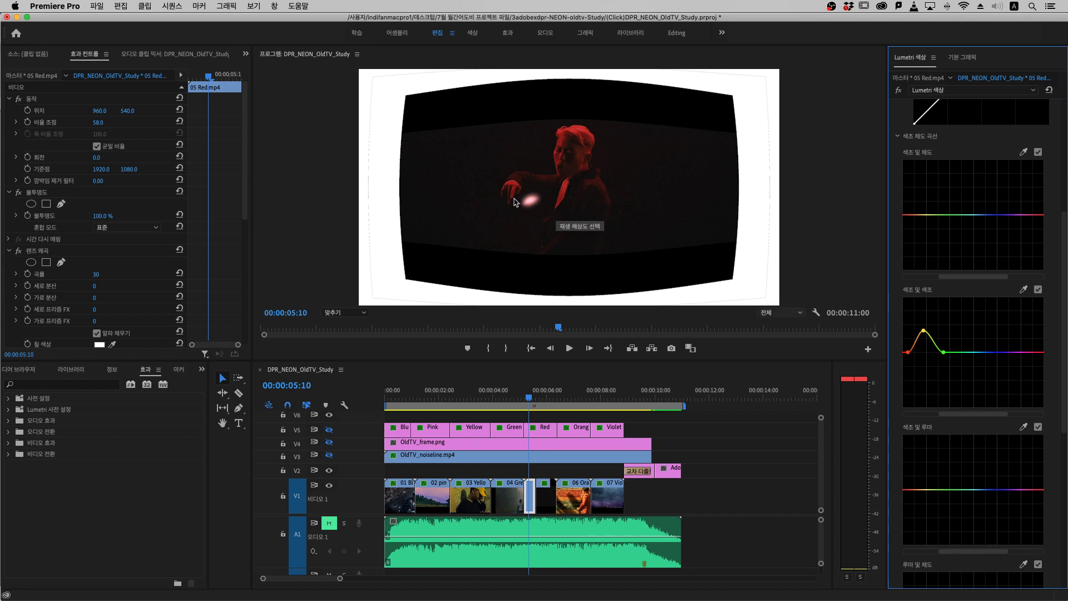
Step: In the second part of the red clip at 00:00:05:26, add green, cyan and blue hue versus hue points and lower the cyan one to turn the light pink
left_click(526, 399)
left_click_drag(526, 401, 529, 401)
left_click_drag(527, 402, 538, 402)
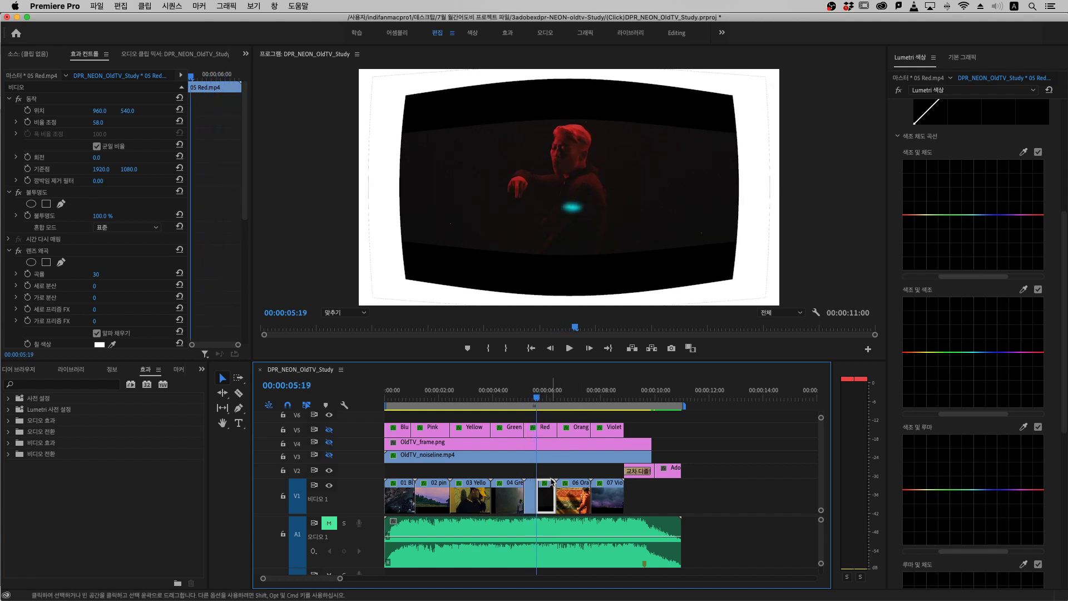
left_click(548, 394)
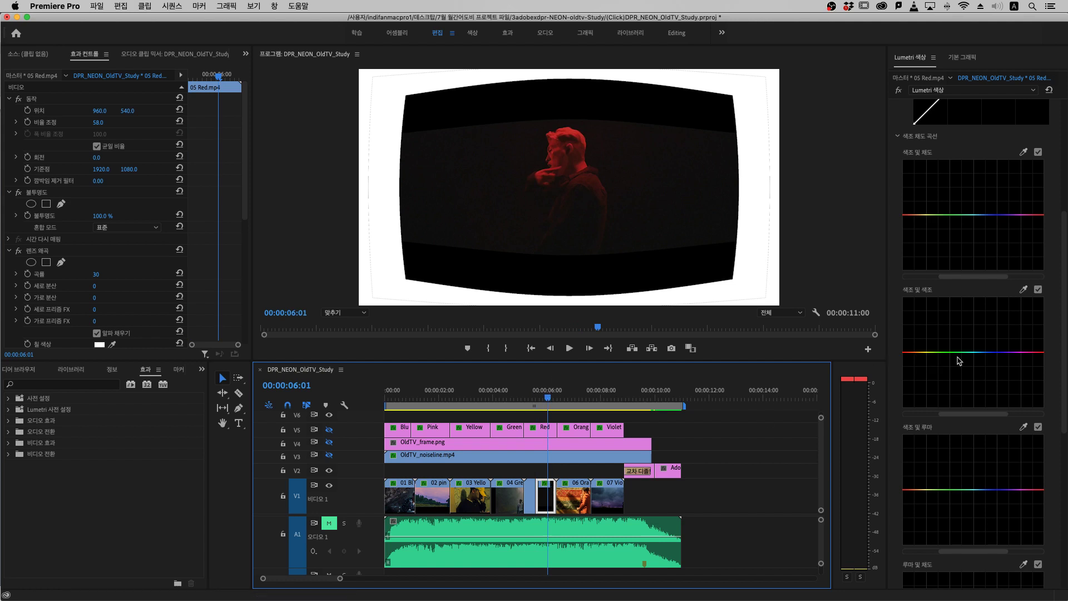
key("shift+Left")
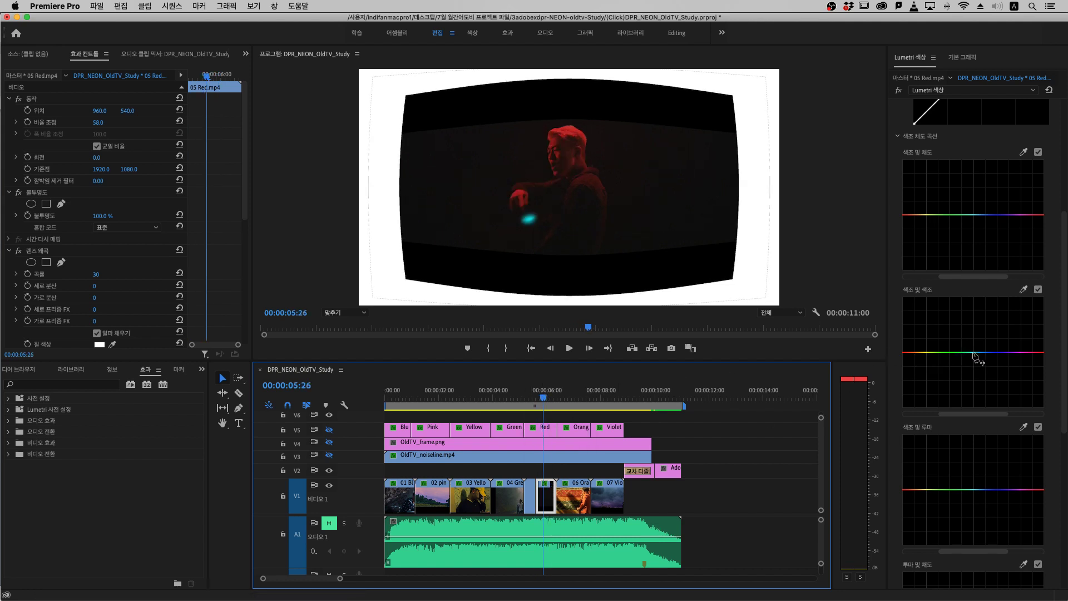
left_click(974, 352)
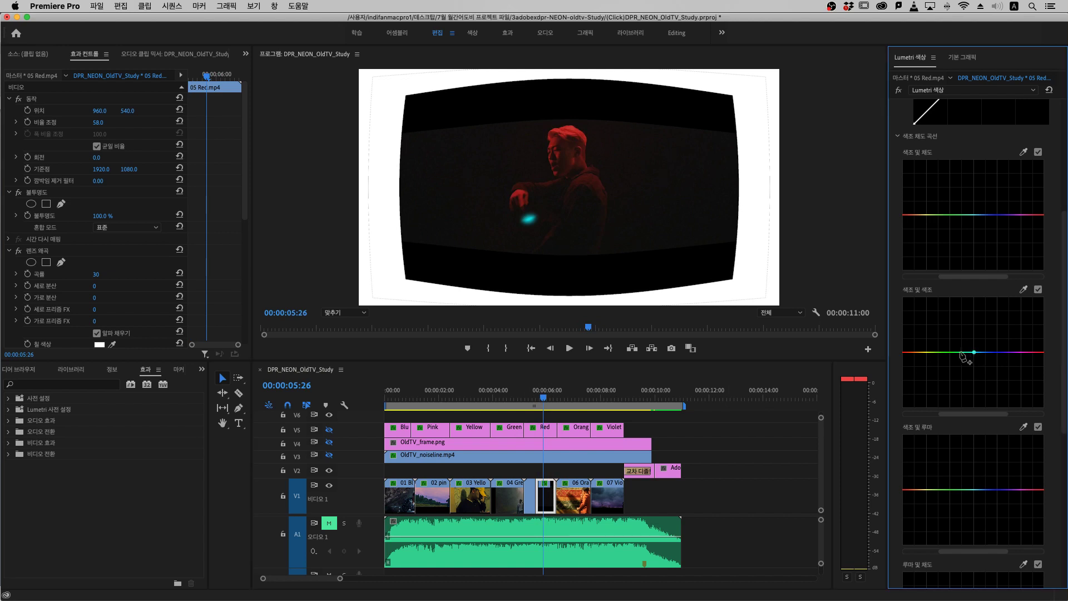
left_click(950, 352)
left_click(998, 352)
left_click_drag(974, 353, 975, 414)
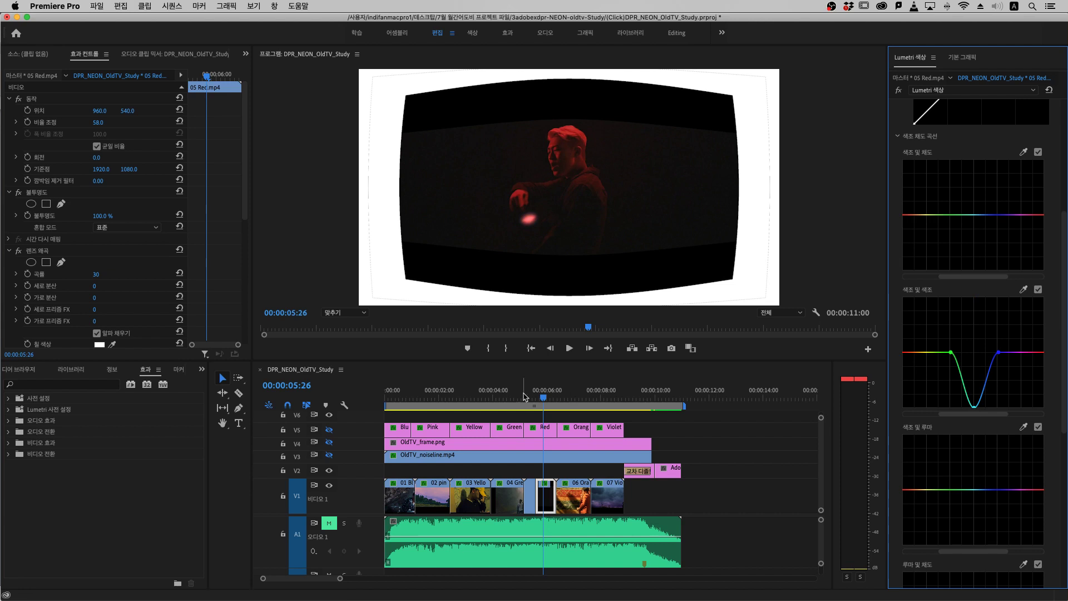
Step: Play back the red clip and revisit its frames to check the recolored light
left_click(523, 397)
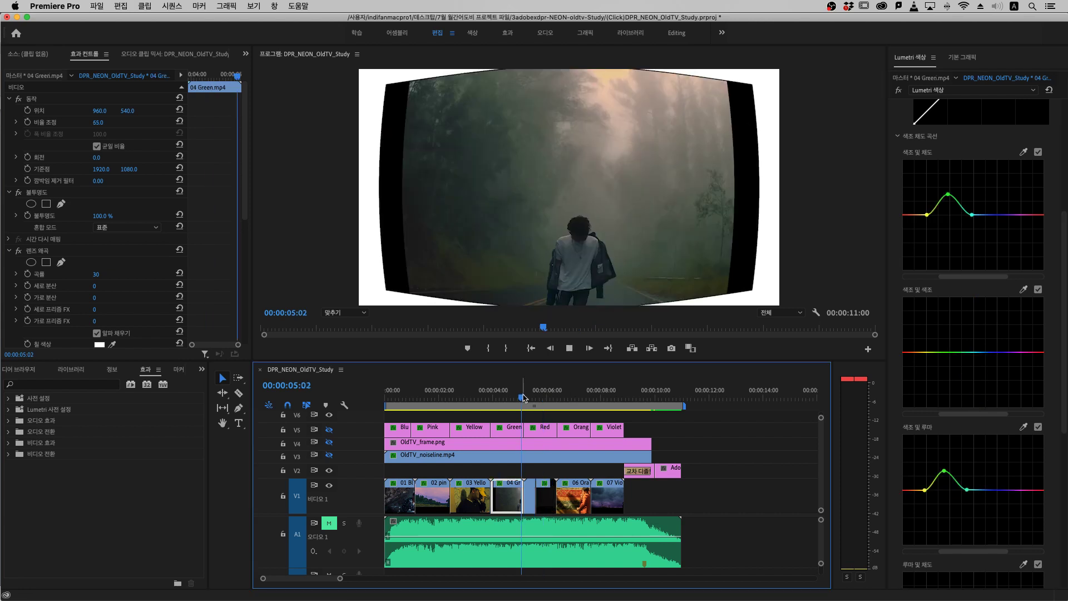
key("space")
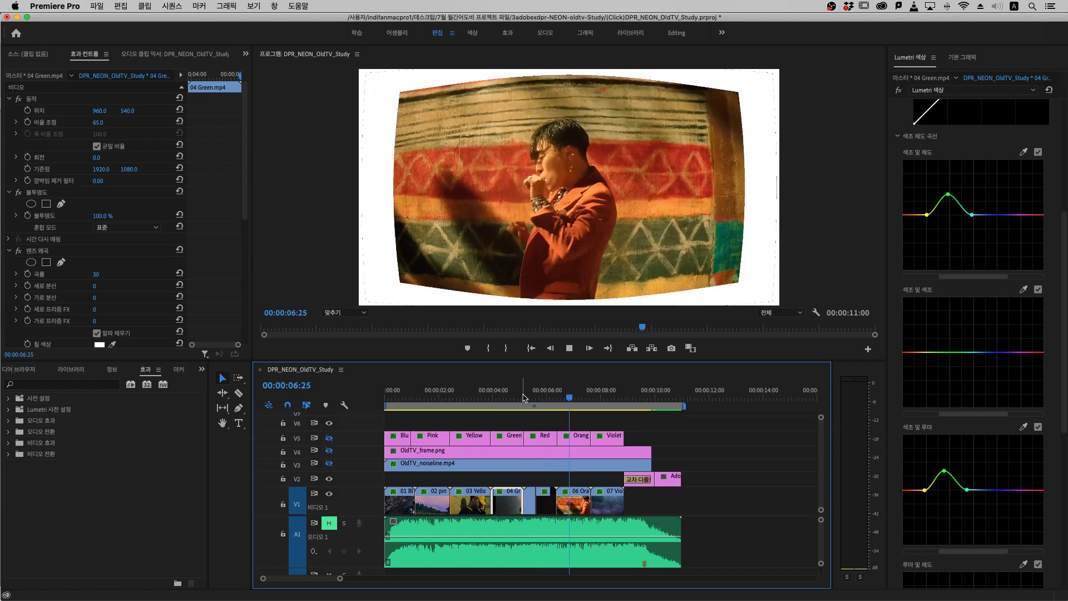
left_click(523, 397)
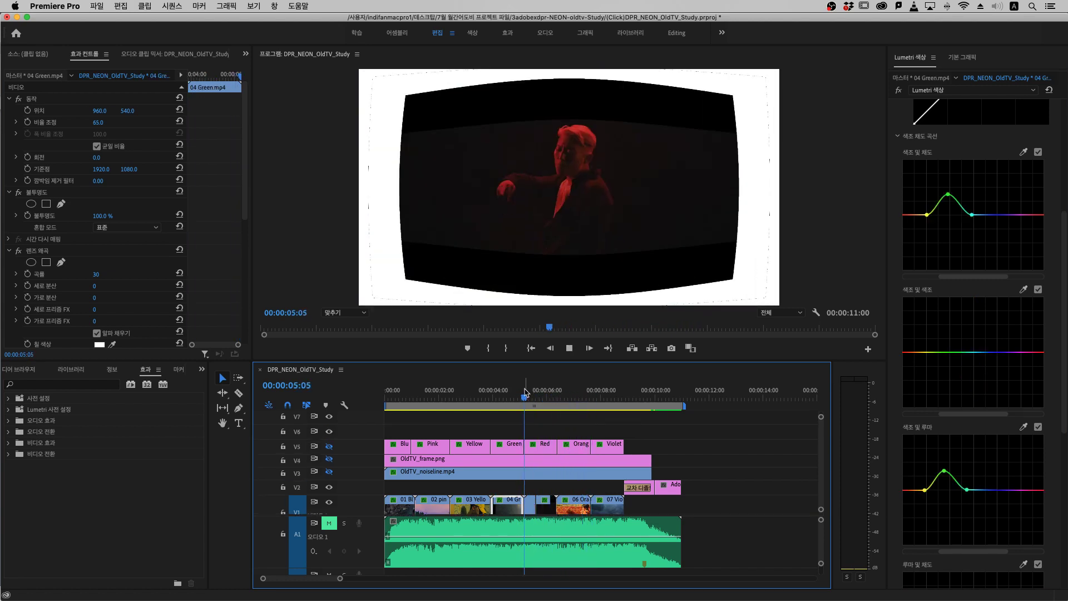
left_click(534, 398)
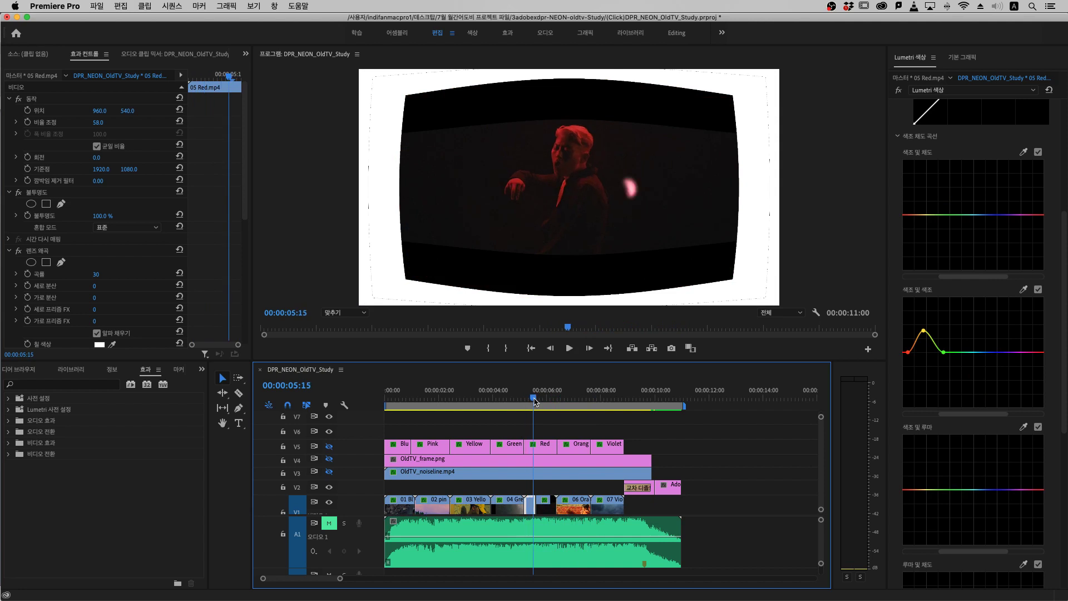
scroll(536, 398, "down", 1)
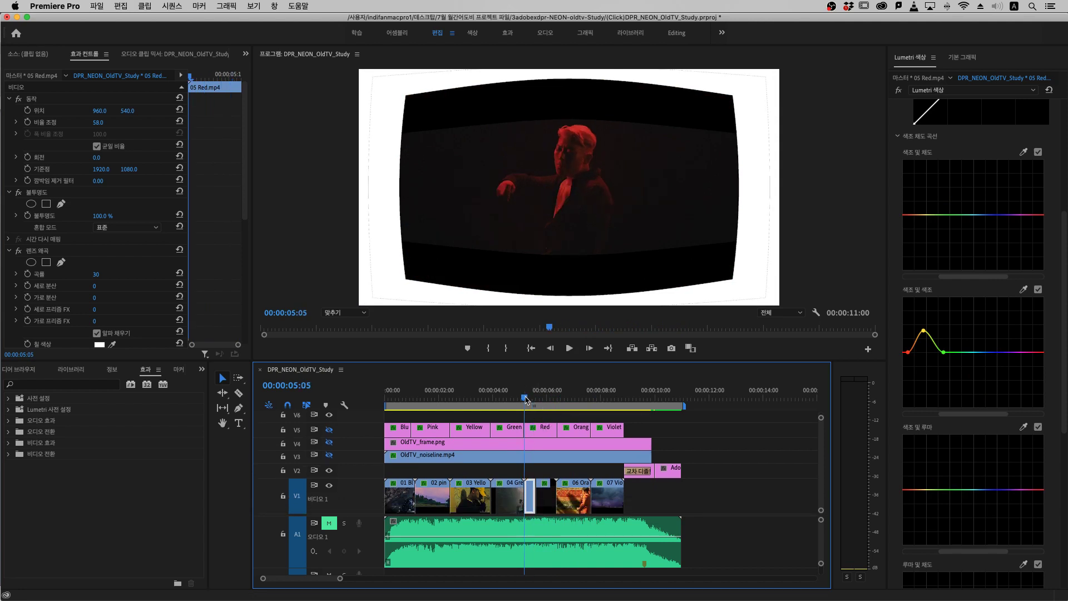
Step: On the orange clip at 00:00:06:25, use hue versus saturation points to fully desaturate the hues between yellow and magenta
left_click_drag(527, 399, 569, 400)
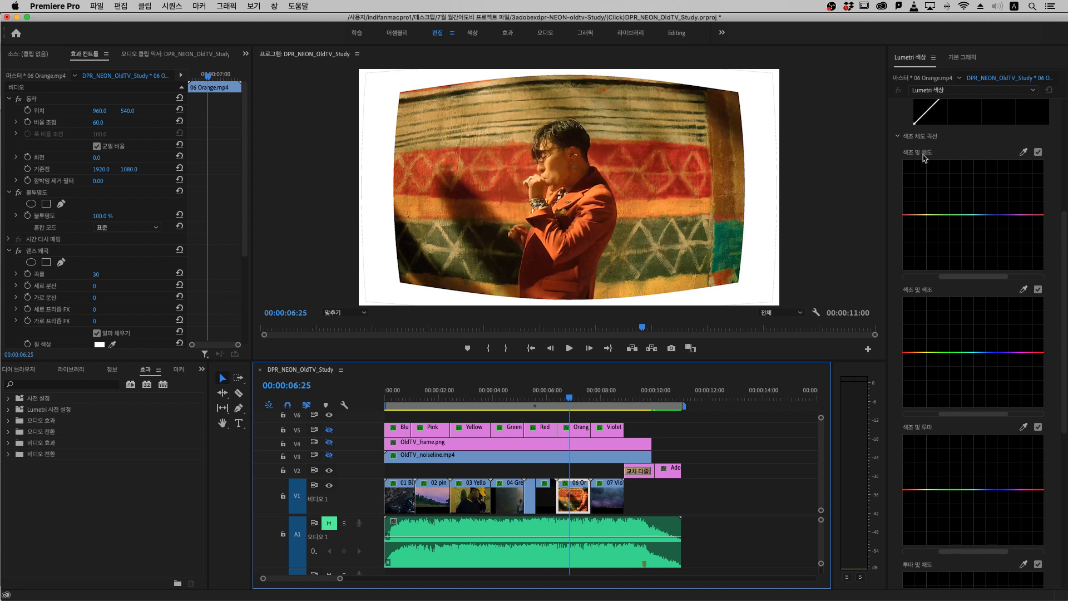
left_click(921, 215)
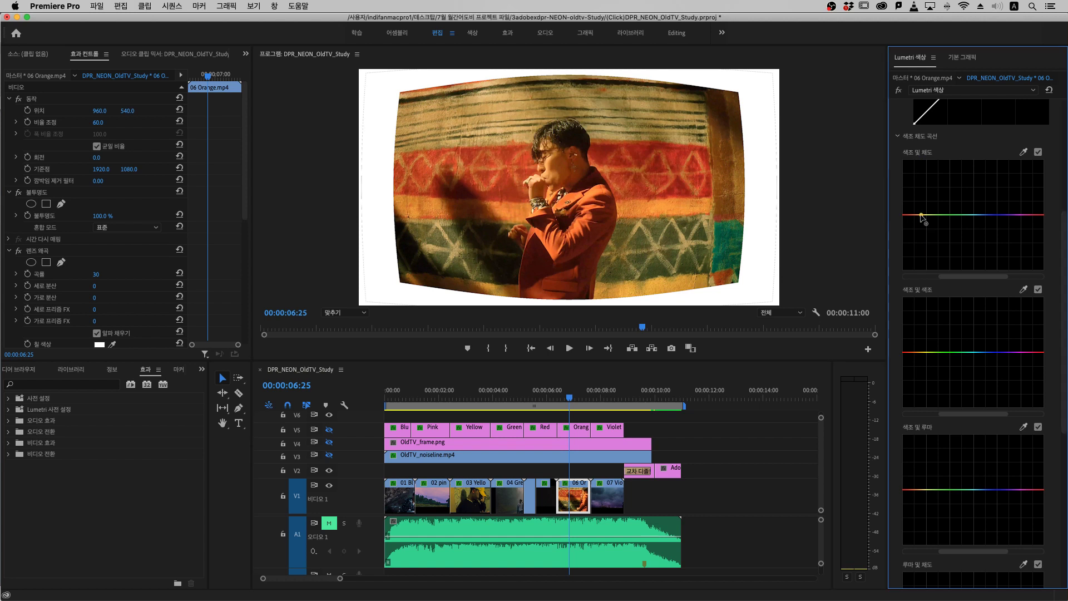
left_click(1028, 215)
left_click(937, 215)
left_click_drag(938, 215, 929, 270)
left_click_drag(1012, 214, 1028, 280)
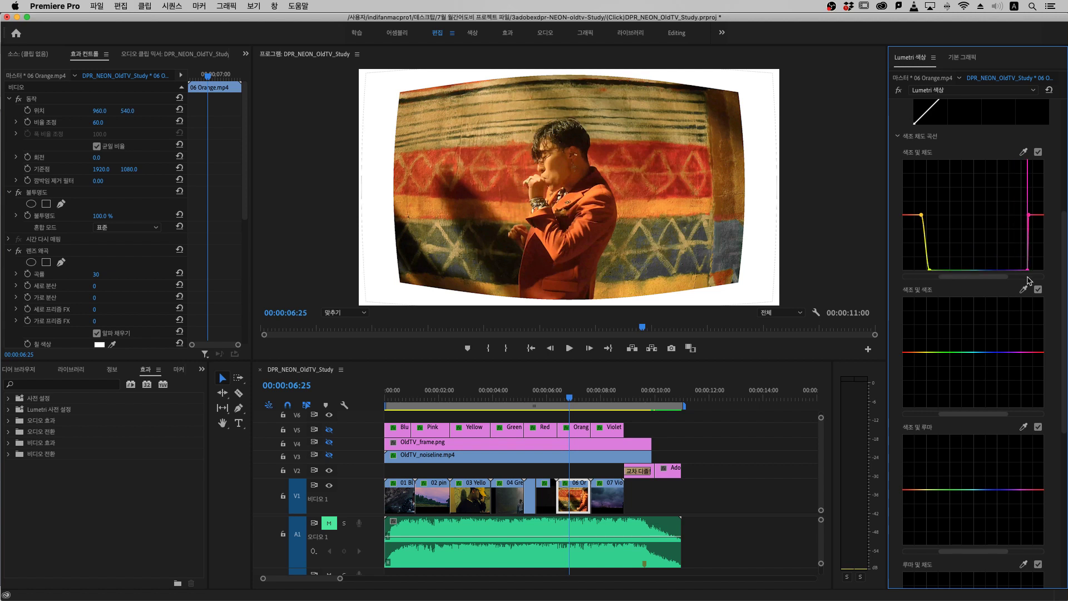
Step: Shift the yellow-side points of the hue versus saturation curve to orange so the yellow tones are also desaturated
left_click_drag(927, 270, 920, 272)
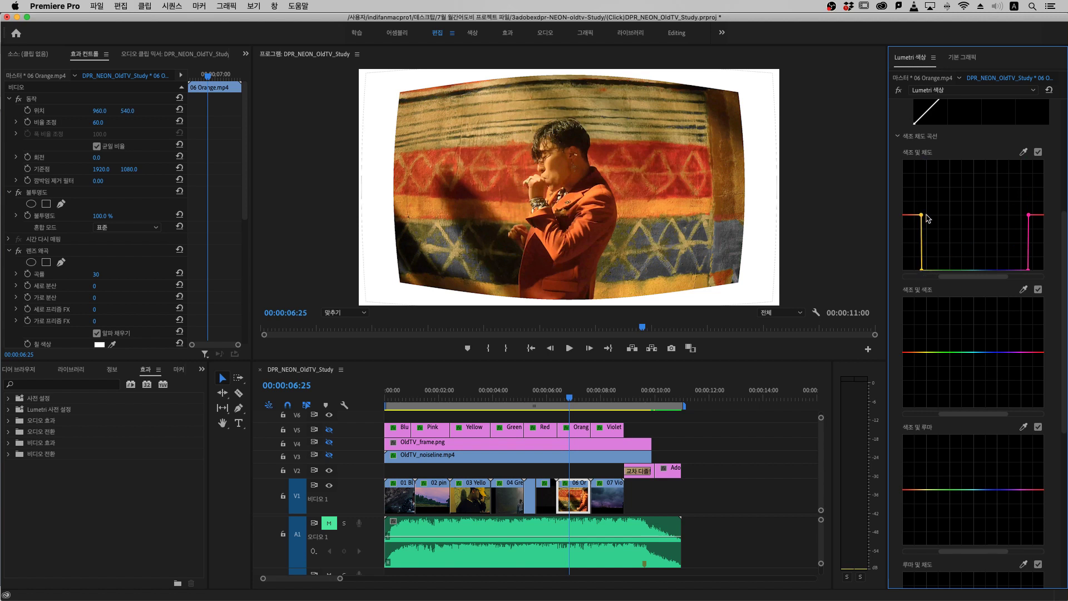
left_click_drag(922, 215, 910, 215)
left_click_drag(920, 271, 916, 279)
scroll(917, 271, "left", 1)
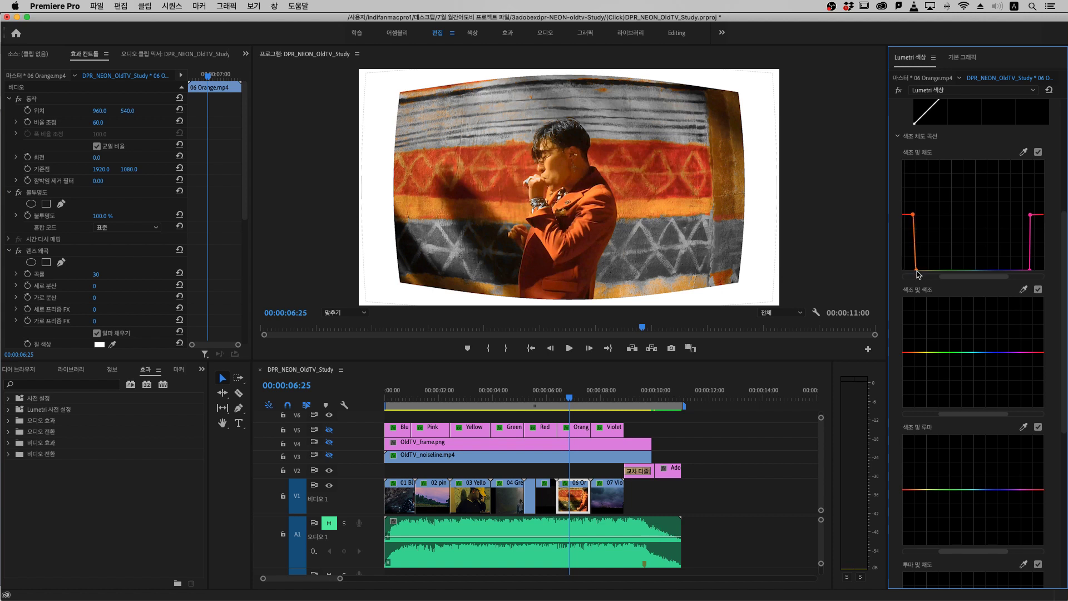
left_click_drag(917, 271, 922, 273)
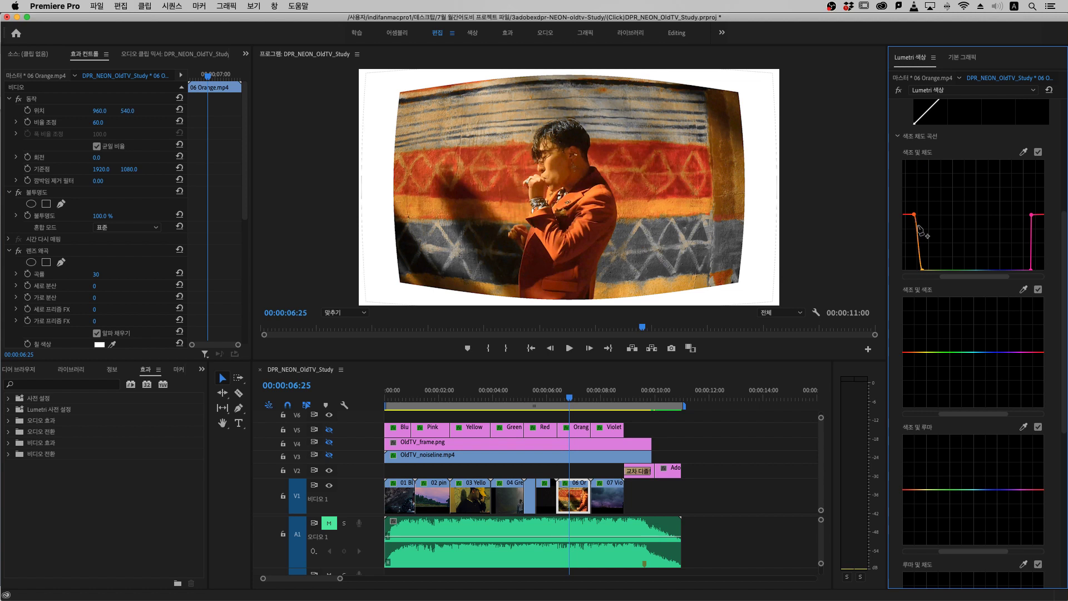
left_click_drag(922, 271, 916, 274)
Step: Play back the orange clip to check the selective desaturation
left_click_drag(581, 402, 570, 402)
key("space")
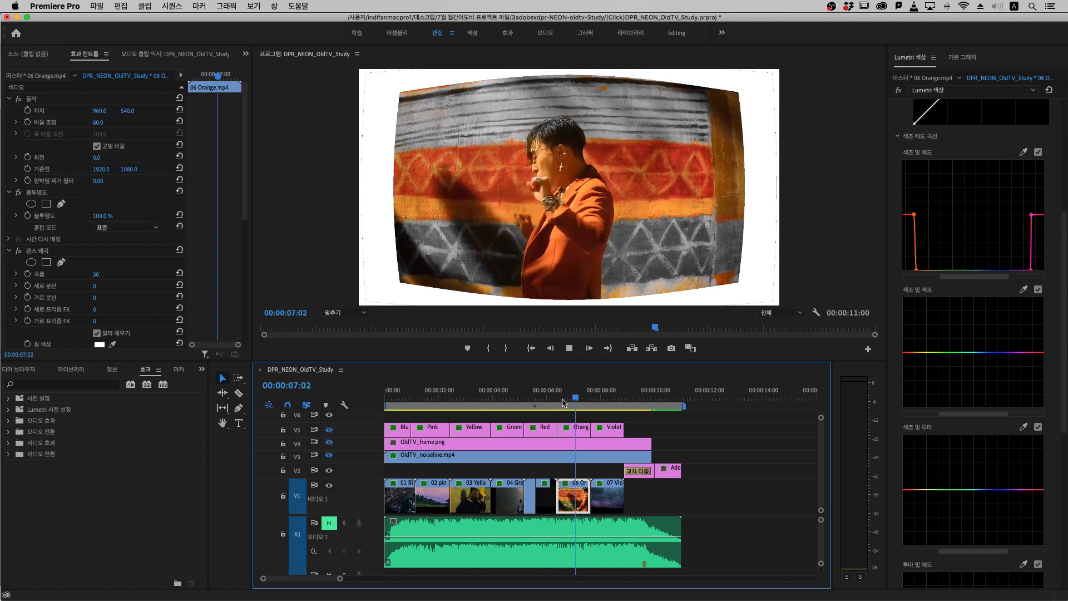
key("space")
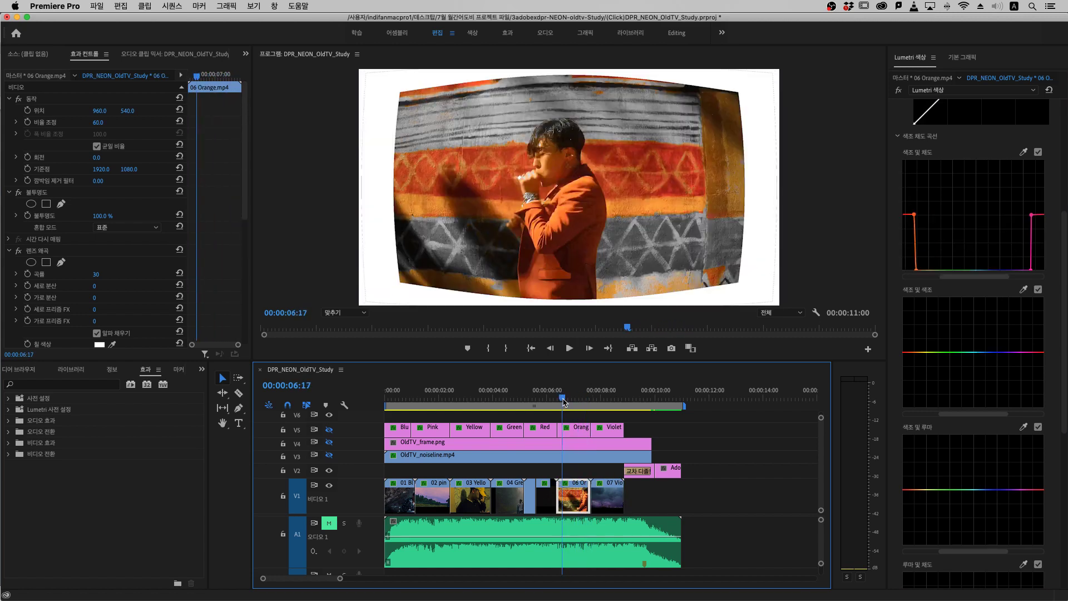
Step: Split the violet clip at 00:00:08:05, where the sky shot changes to the hands holding petals
left_click(597, 398)
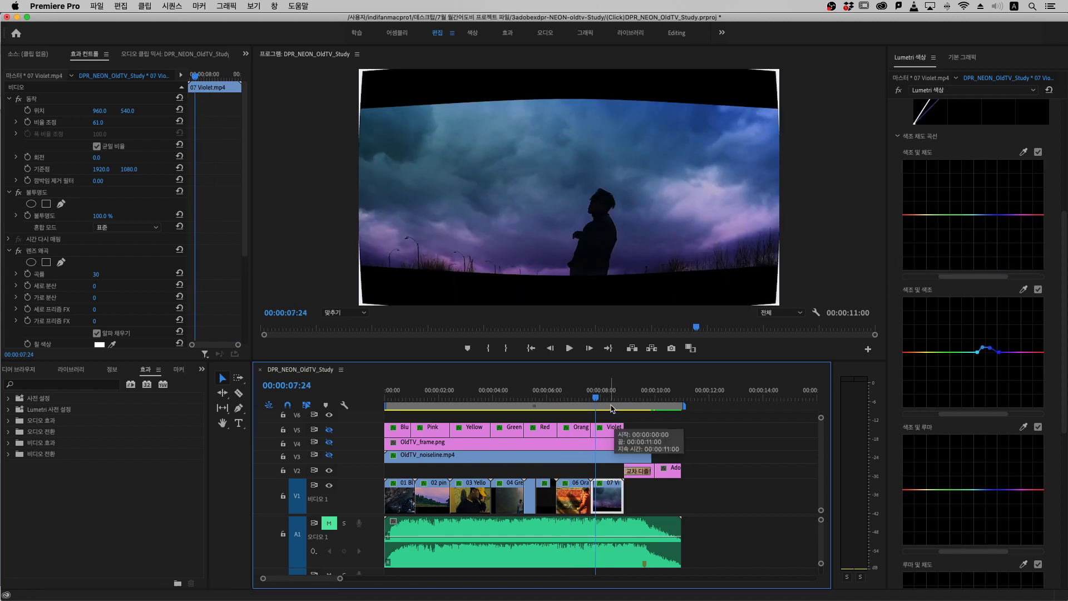
left_click(606, 398)
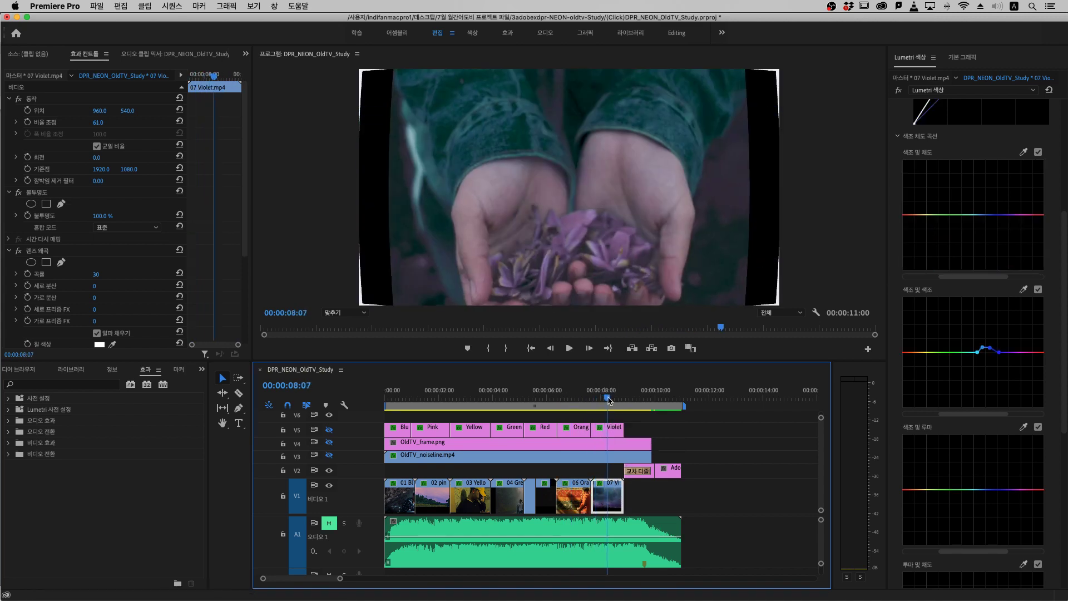
left_click_drag(608, 399, 608, 398)
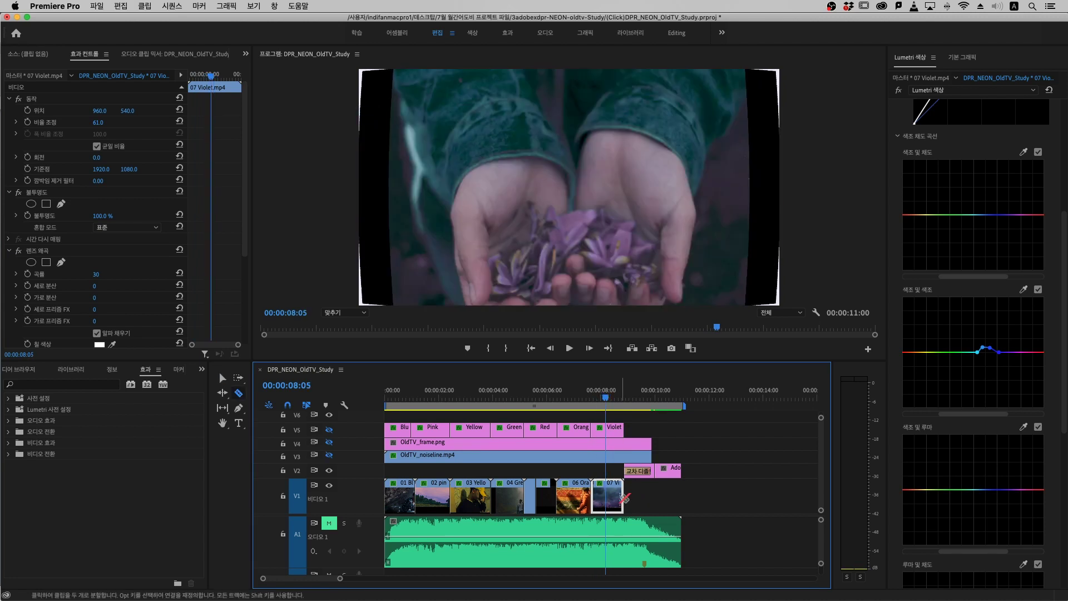
left_click(605, 495)
key("v")
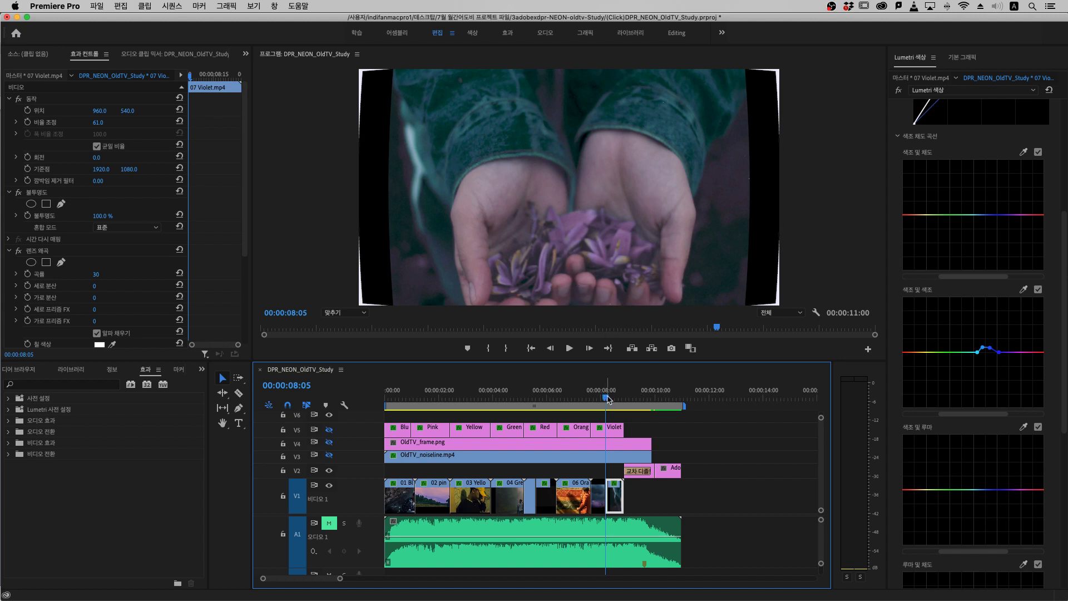
Step: Step frame by frame through the first part of the violet clip up to the cut to examine the cut position
left_click_drag(606, 398, 598, 398)
key("Right")
key("Right")
key("Right")
key("Right")
key("Right")
key("Right")
key("Right")
key("Right")
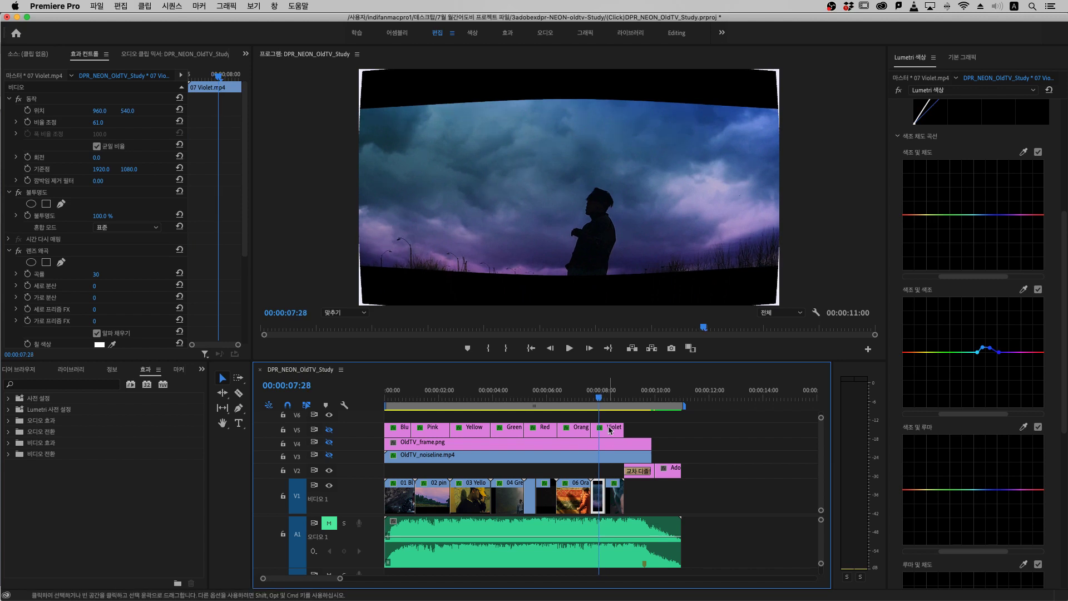
key("Left")
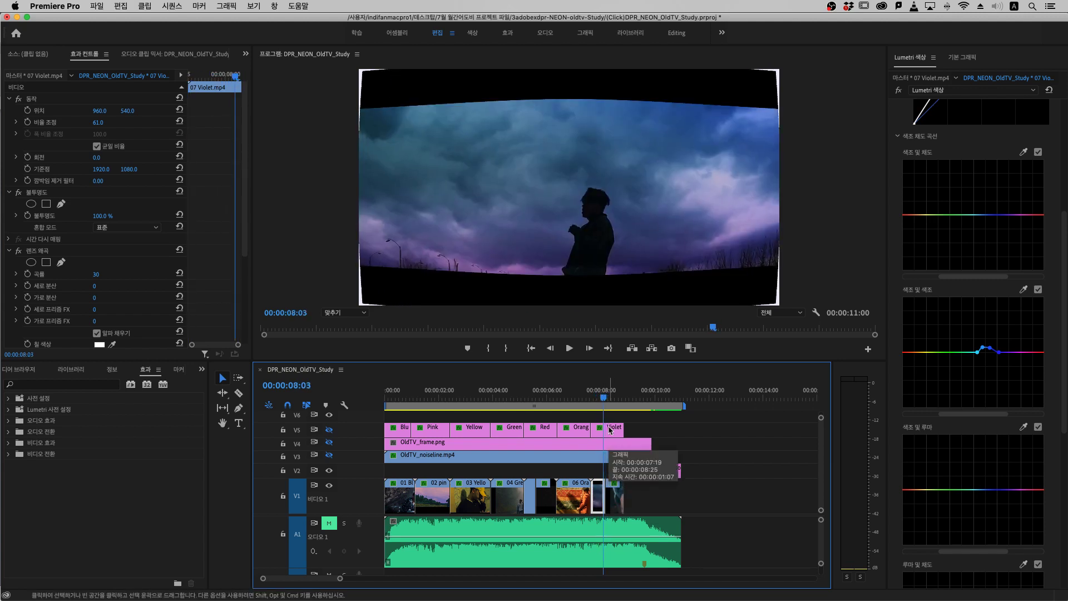
key("Right")
key("Left")
key("Left")
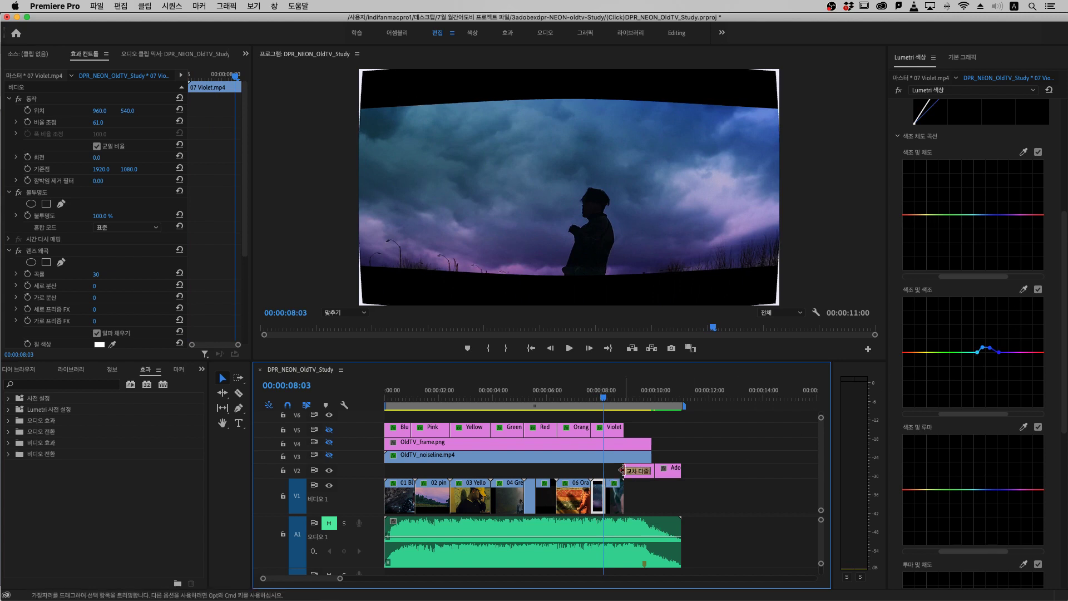
Step: In the second part of the violet clip at 00:00:08:09, lower the cyan and blue hue versus hue points to turn the jacket purple
key("Right")
key("Right")
key("Right")
key("Right")
key("Right")
key("Right")
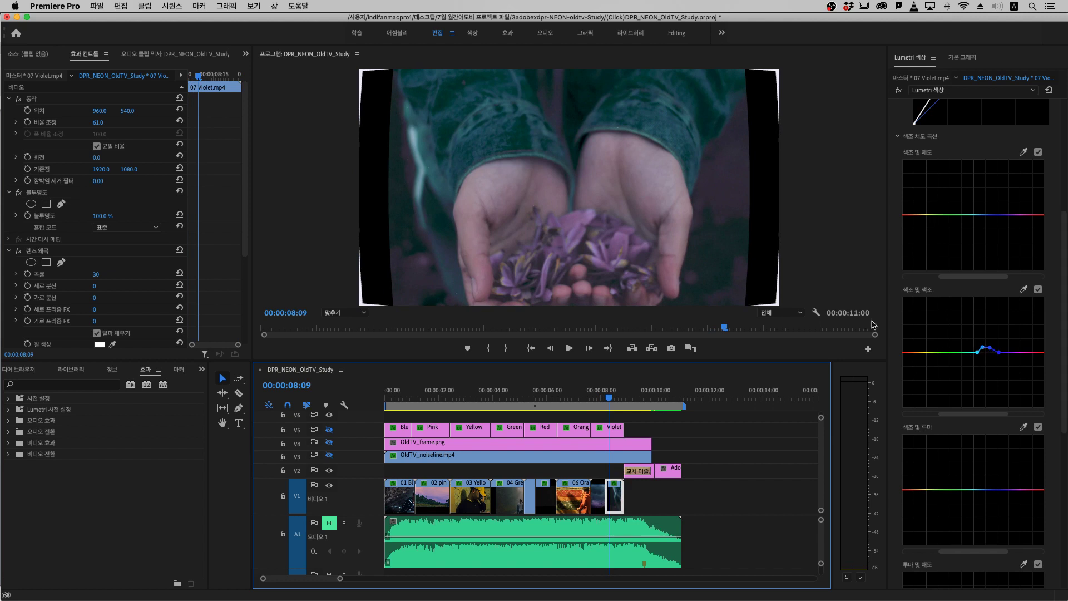
left_click(978, 352)
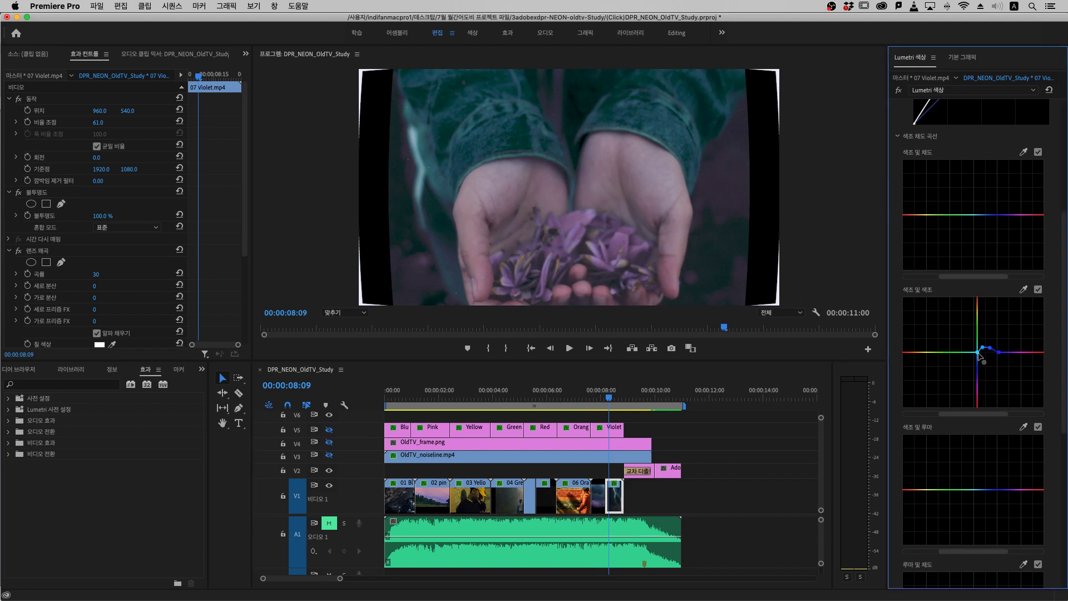
mouse_move(977, 352)
left_mouse_down()
mouse_move(969, 352)
mouse_move(984, 350)
mouse_move(991, 379)
left_mouse_up()
left_click(989, 349)
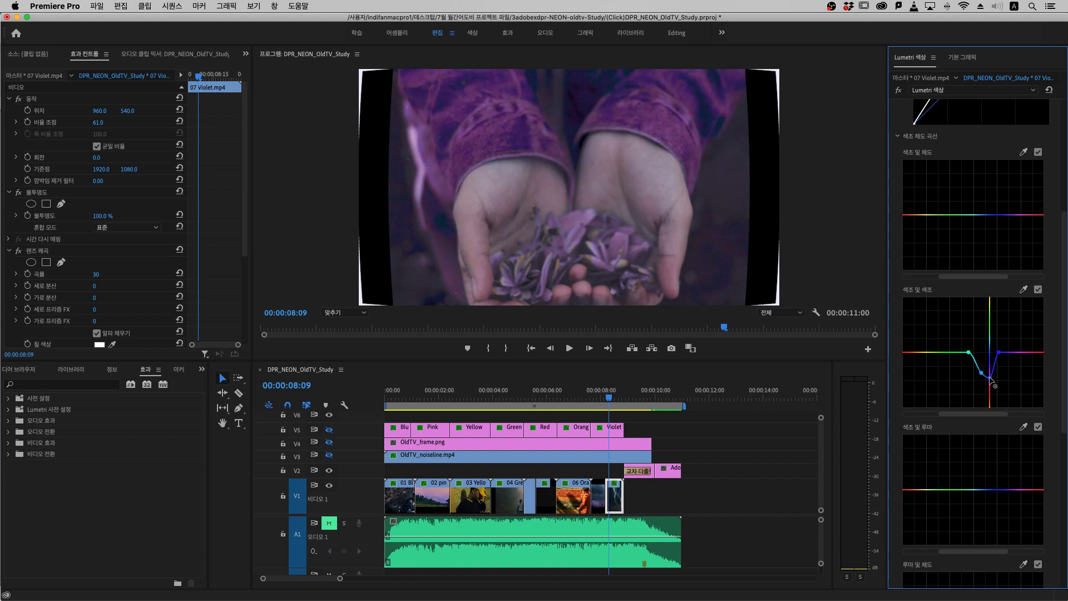
left_click_drag(981, 373, 990, 375)
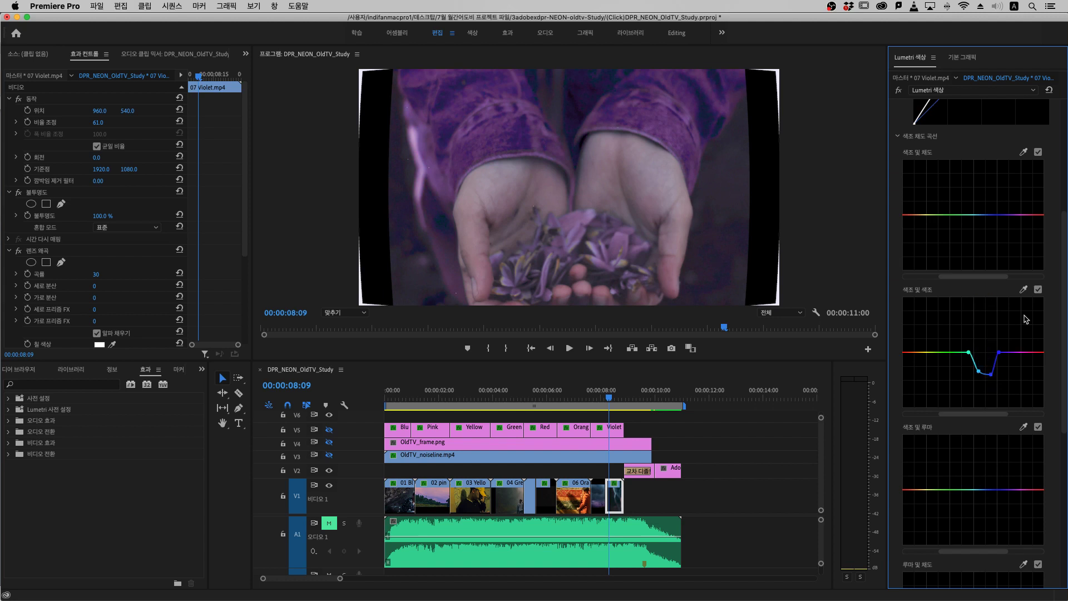
Step: Toggle the hue versus hue curve off and on to compare the jacket's color before and after the adjustment
left_click(1038, 289)
left_click(1038, 290)
left_click(1038, 289)
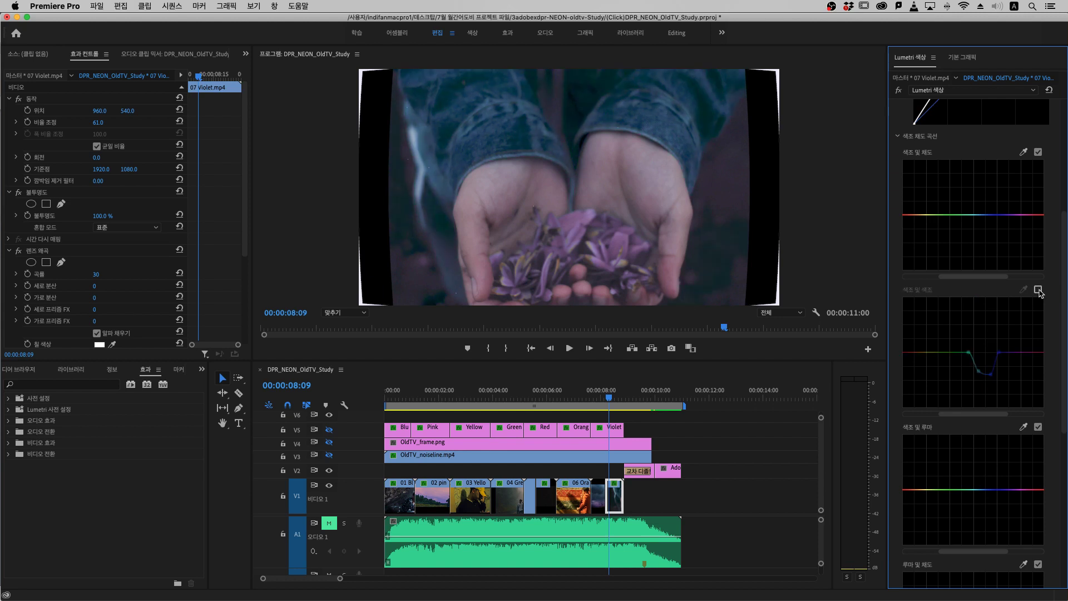
left_click(1038, 290)
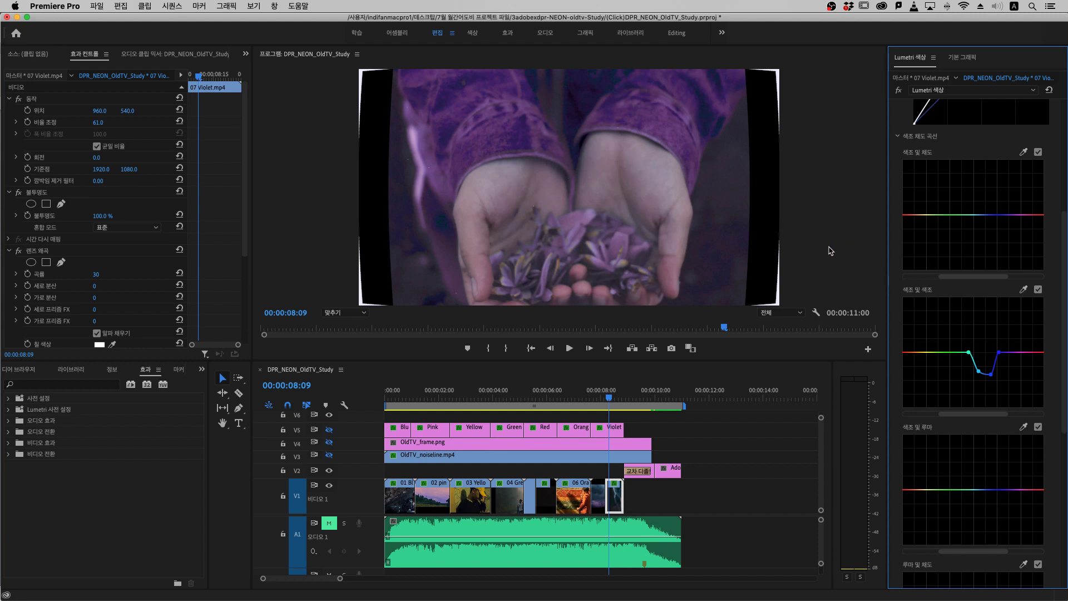
left_click(1038, 289)
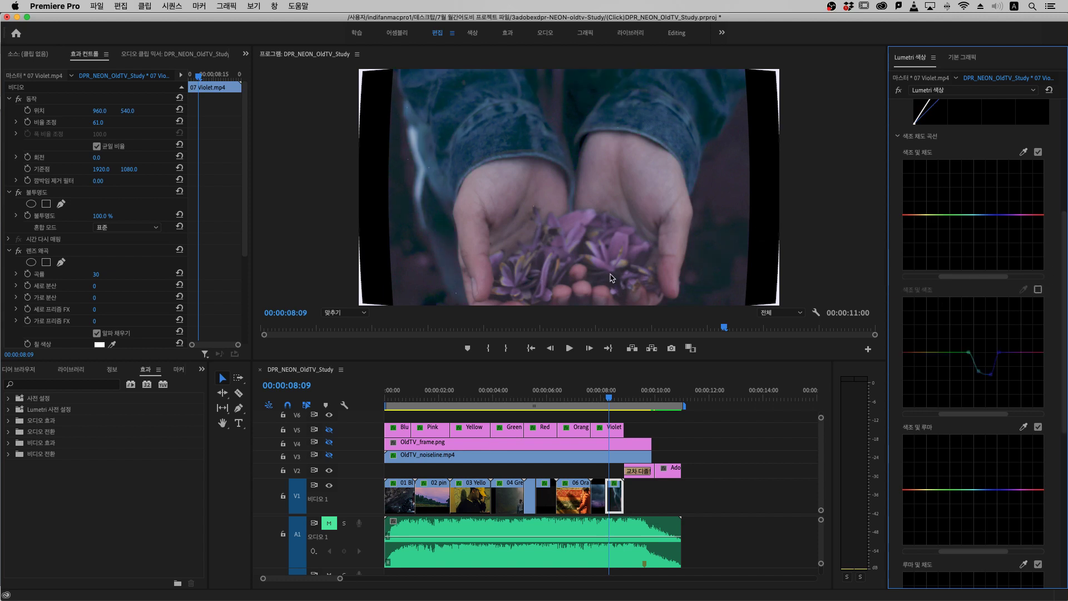
left_click(1038, 289)
left_click(1038, 290)
left_click(1040, 290)
left_click(1039, 290)
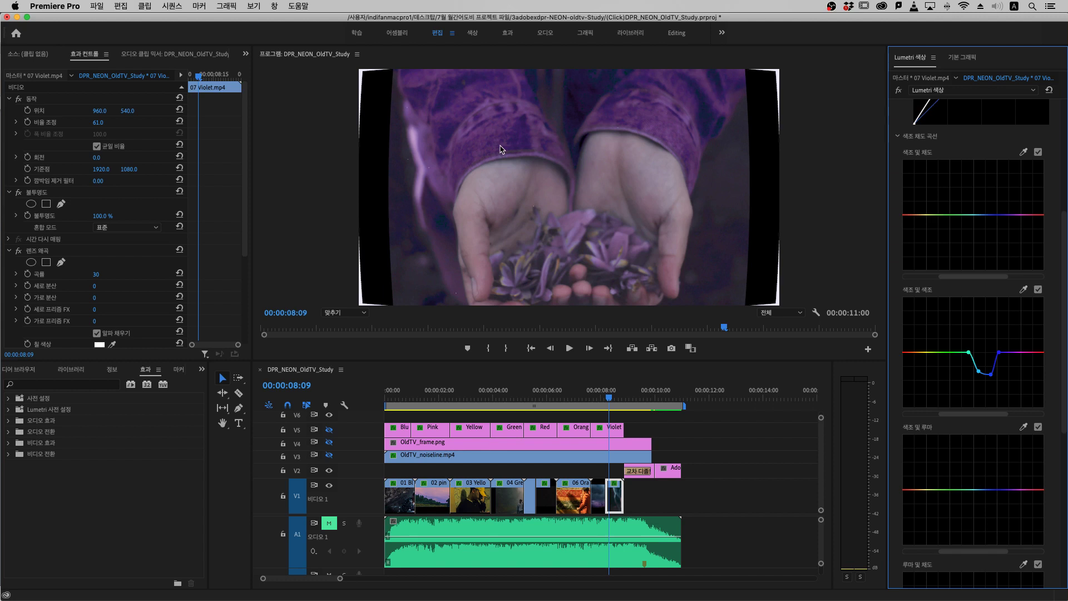
Step: At 00:00:00:20 in the blue clip, turn on the visibility of track V3 and select OldTV_noiseline.mp4 to show its effect settings
left_click(403, 398)
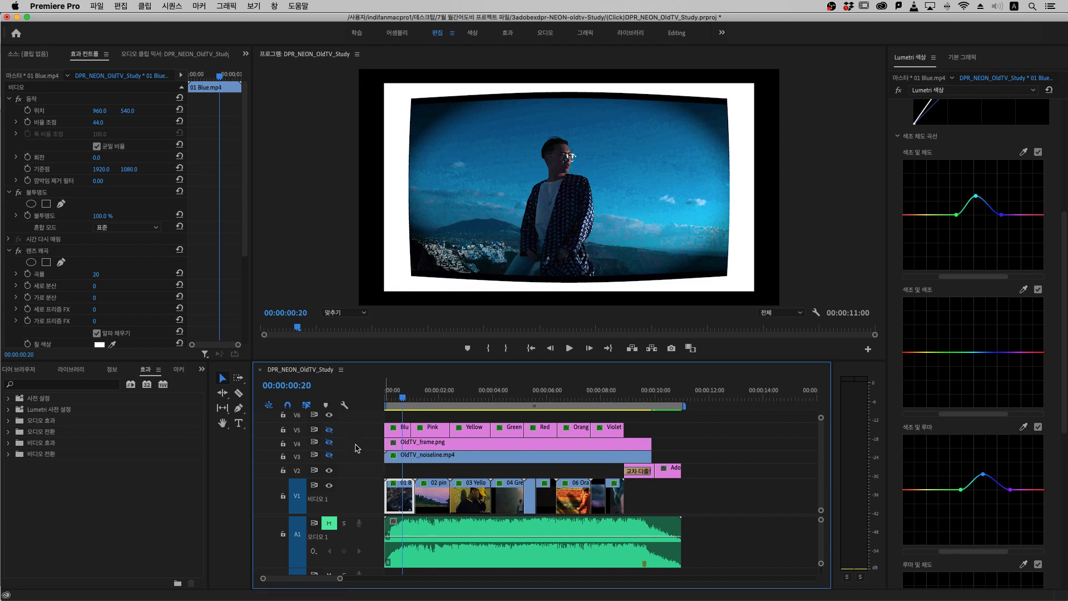
left_click(330, 456)
left_click(408, 456)
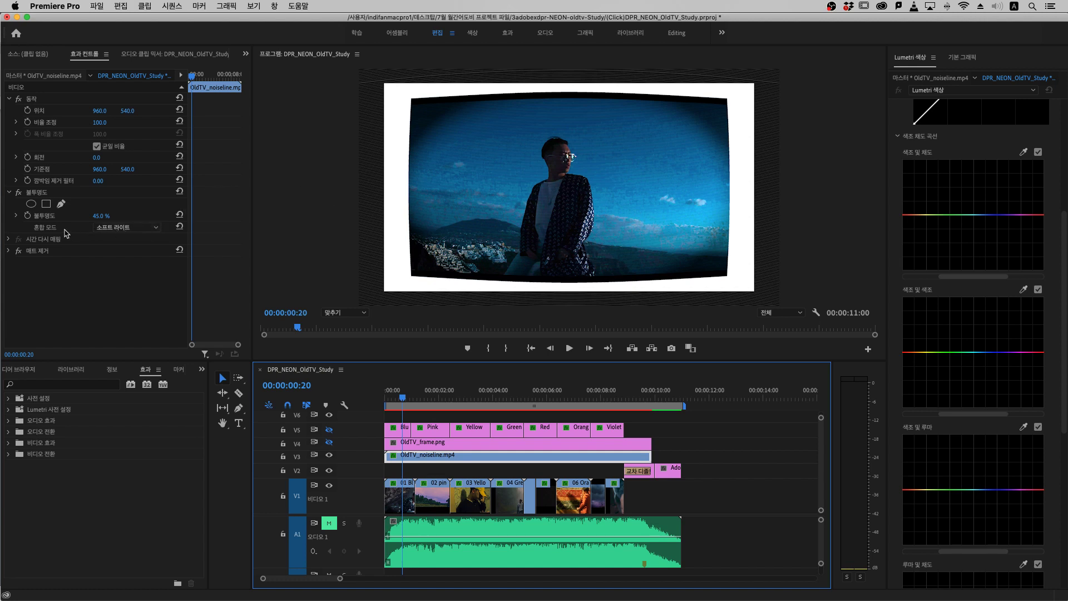
Step: Set the OldTV_noiseline.mp4 overlay's blend mode to Normal (표준) and its opacity to 100% to view the raw noise lines
left_click(99, 228)
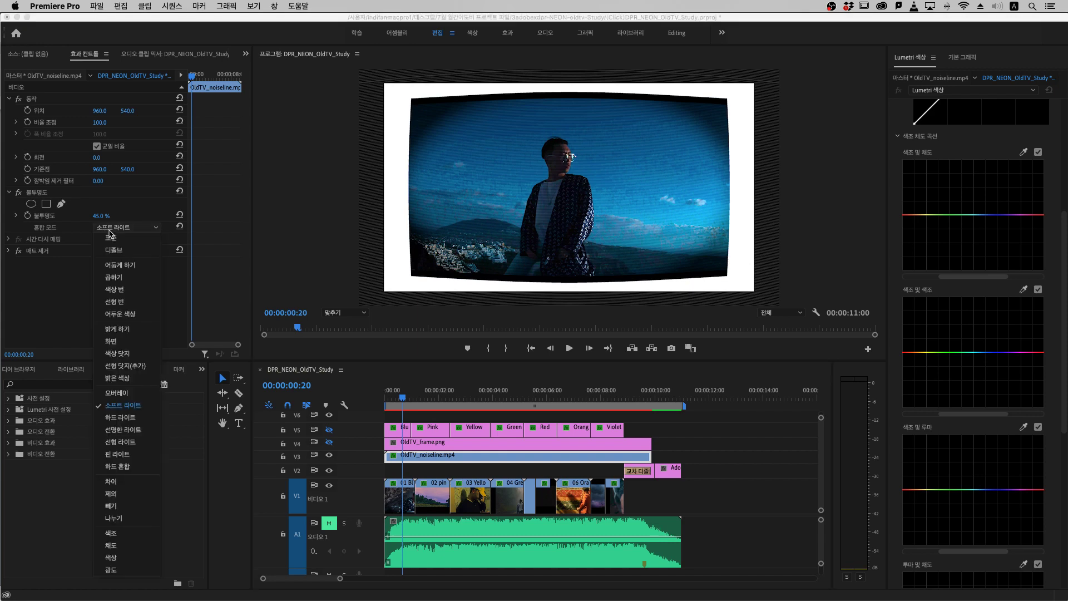
left_click(114, 239)
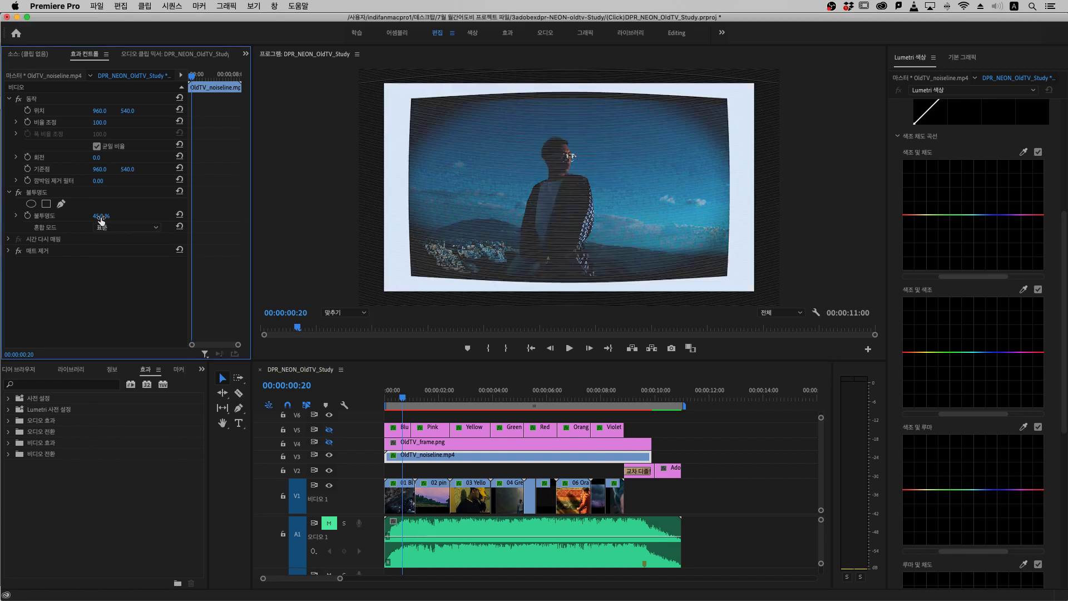
left_click_drag(101, 216, 145, 216)
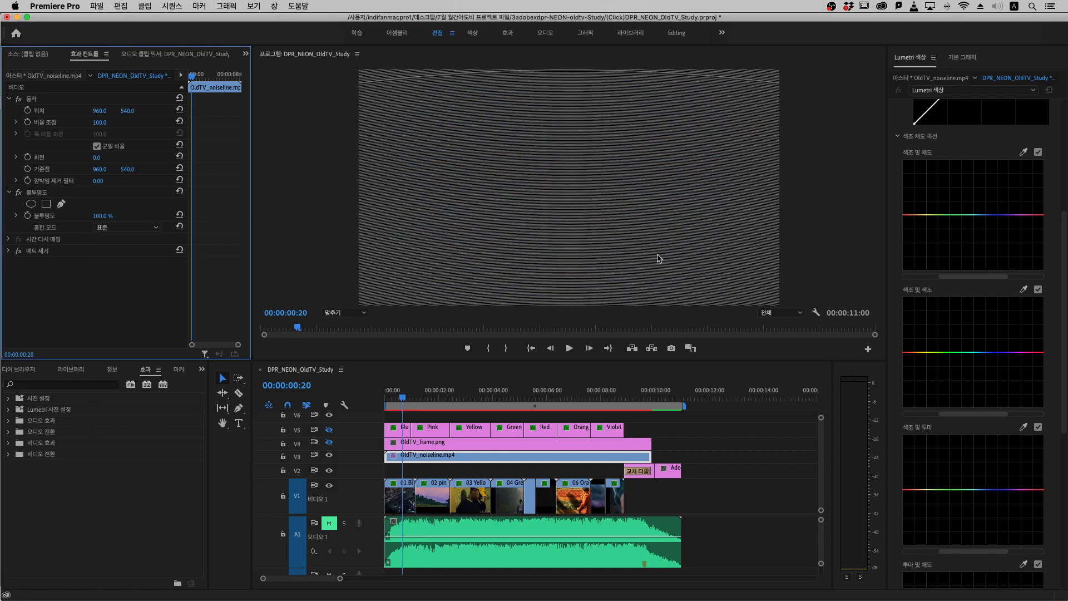
mouse_move(415, 398)
left_mouse_down()
mouse_move(549, 399)
mouse_move(401, 399)
left_mouse_up()
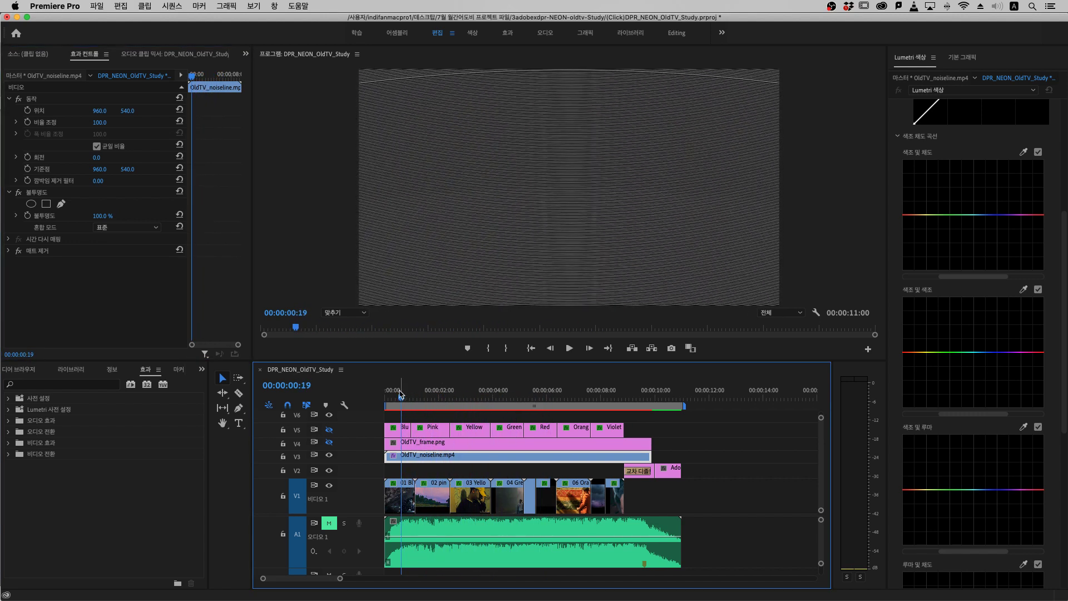
Step: Set the noise line overlay's blend mode to Soft Light (소프트 라이트) and its opacity to 45%
left_click(138, 233)
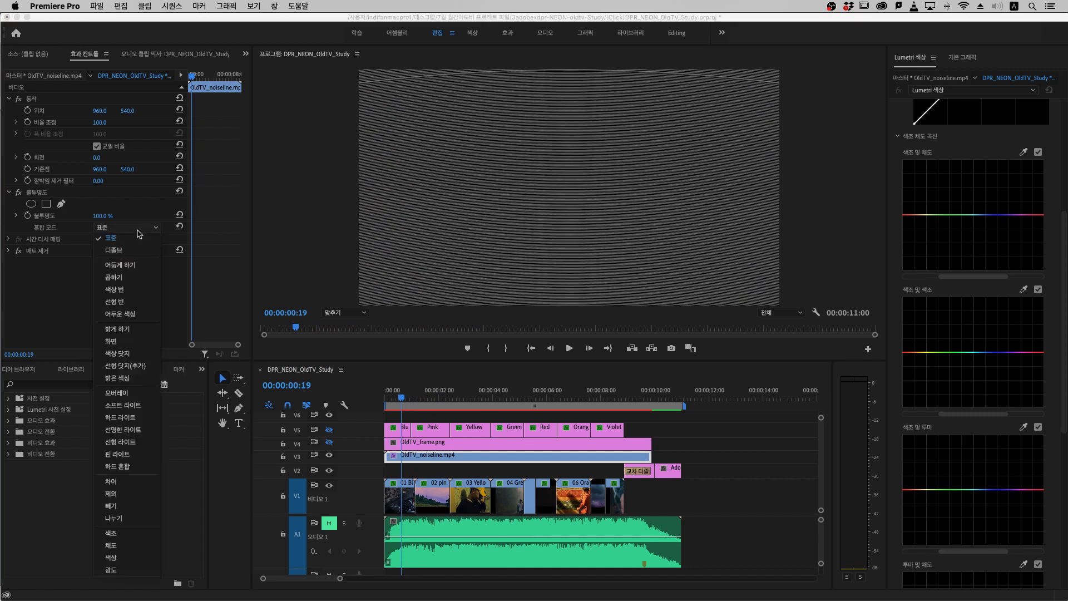
left_click(143, 410)
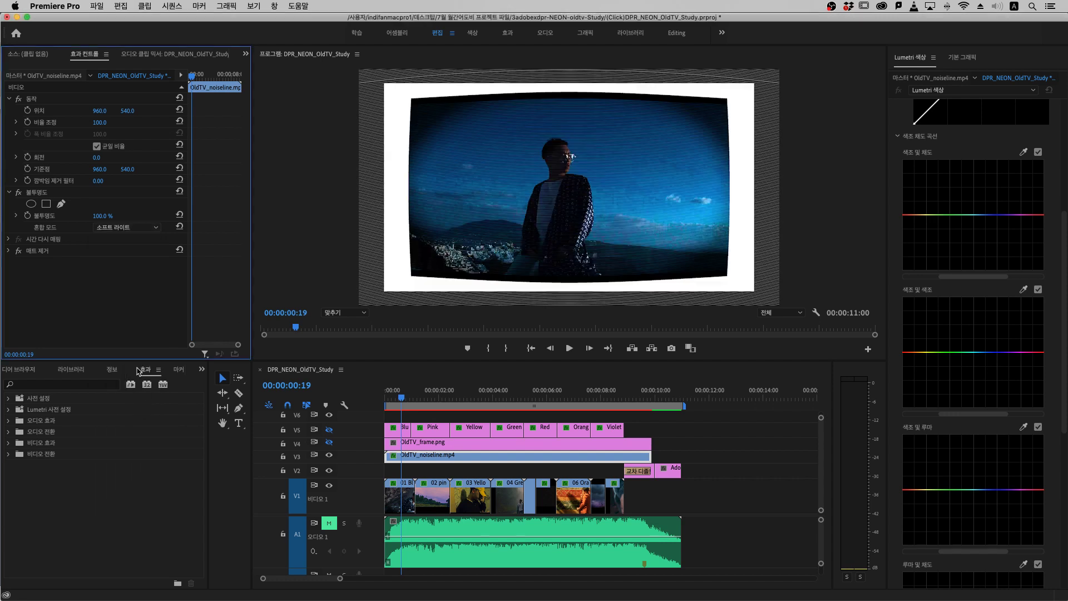
left_click(108, 215)
key("Return")
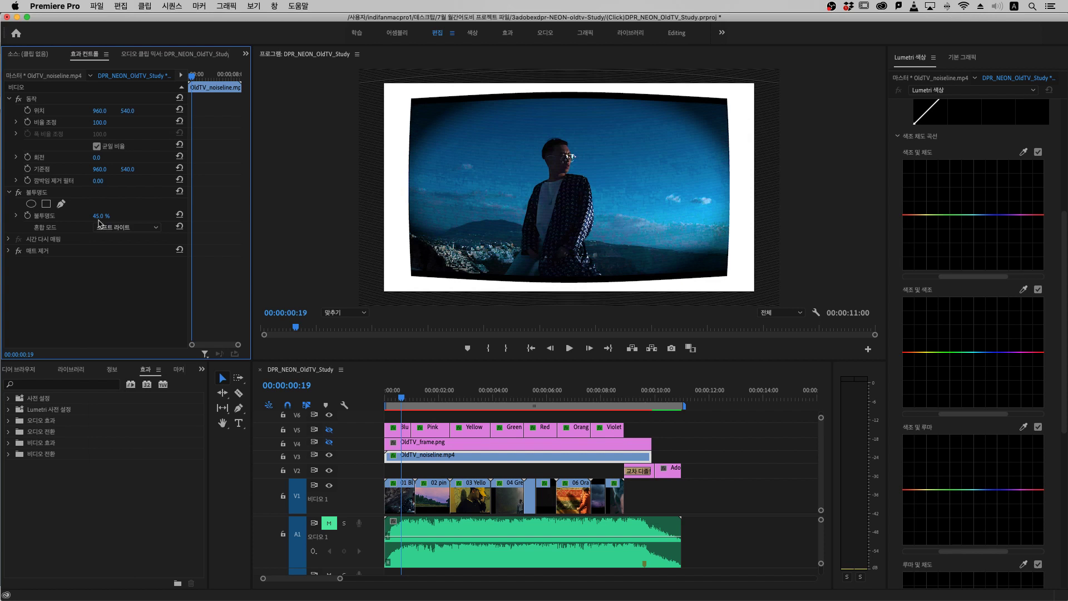
Step: Play the sequence from the blue clip into the yellow clip to preview the noise overlay
left_click(401, 395)
key("space")
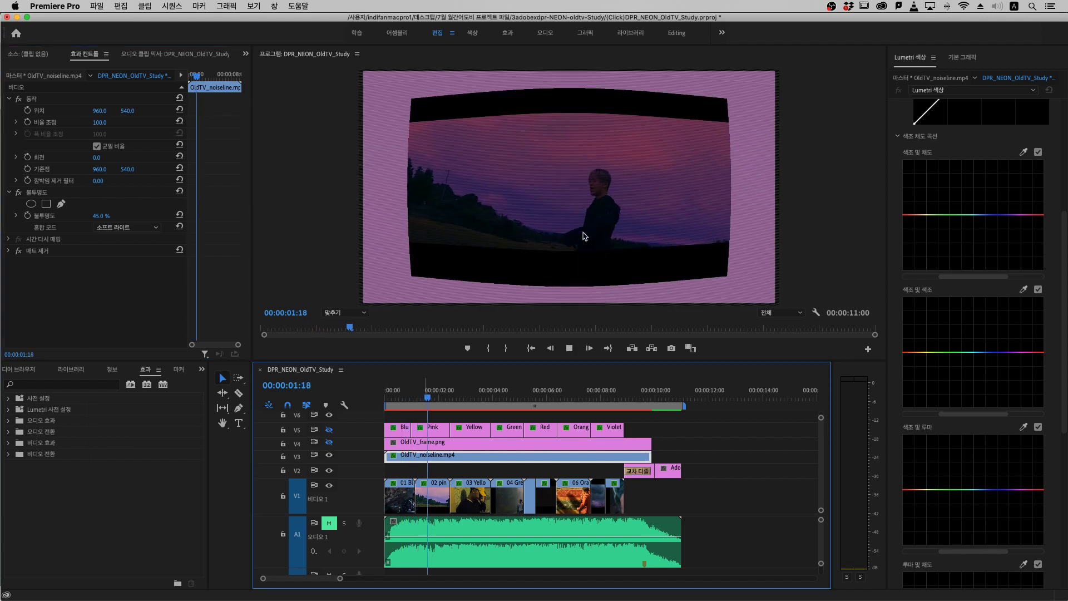
key("space")
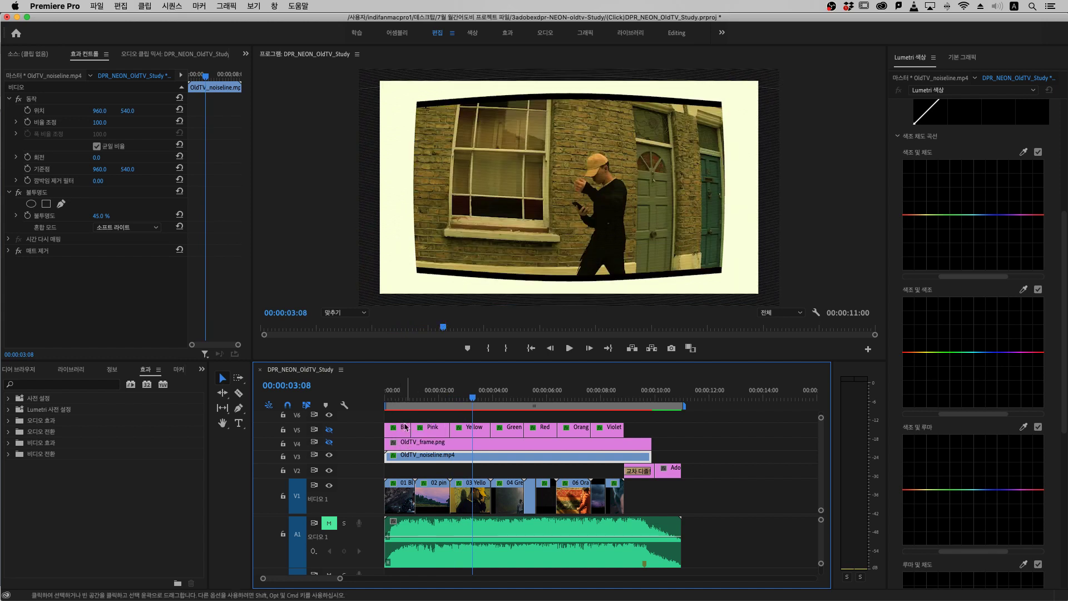
Step: Turn on the visibility of track V4 and, at 00:00:00:19, select OldTV_frame.png to show its effect settings
left_click(329, 442)
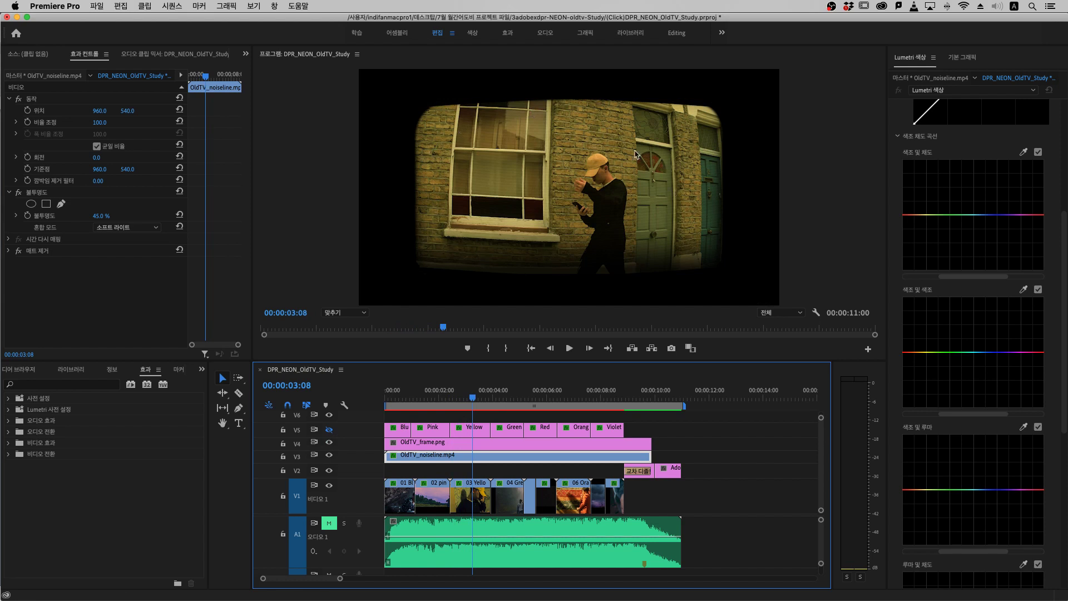
left_click(402, 397)
left_click(419, 443)
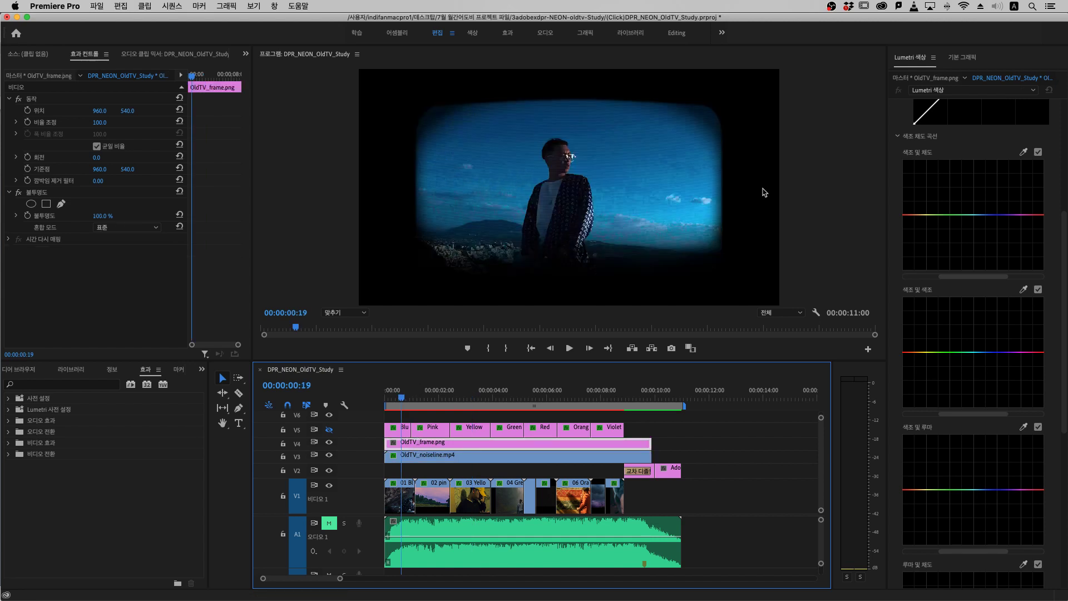
Step: Raise the Lumetri basic correction blacks of OldTV_frame.png to 100 to examine the frame's area, and reset them
scroll(941, 204, "up", 5)
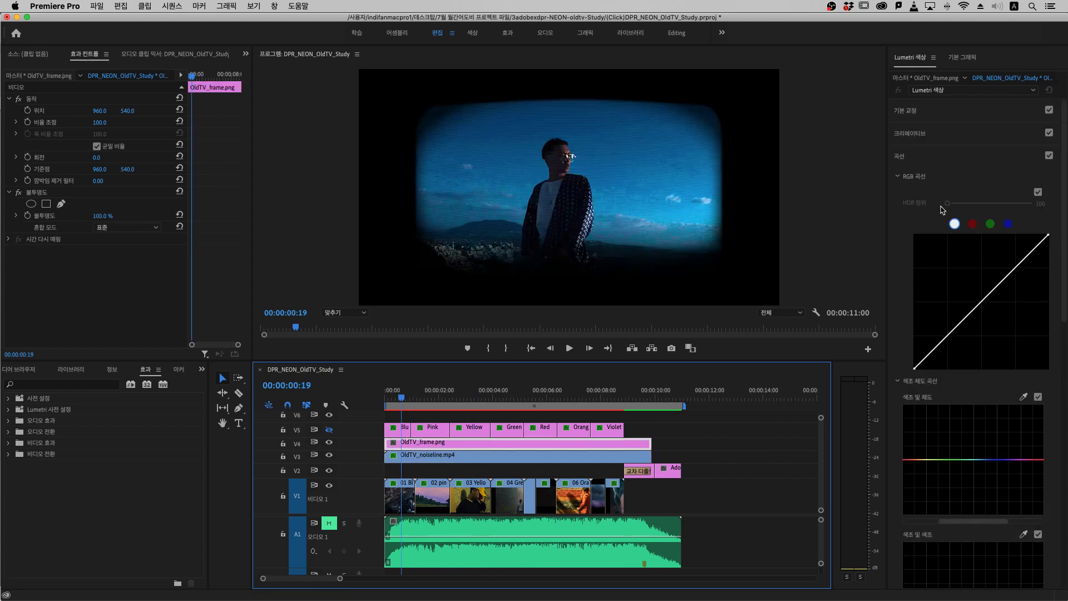
left_click(917, 113)
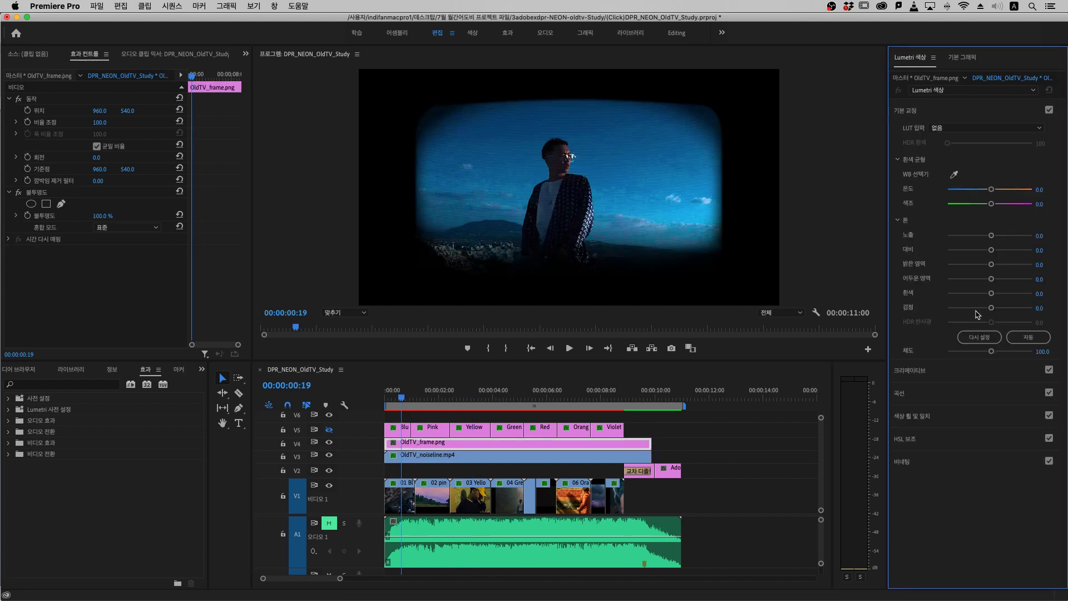
left_click_drag(993, 312, 1035, 310)
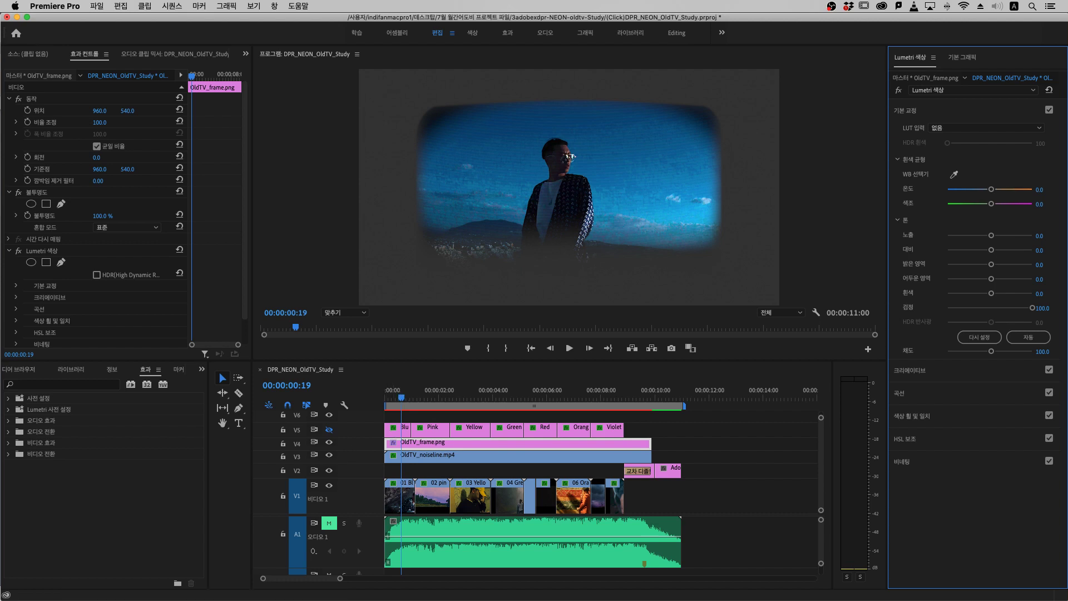
double_click(991, 308)
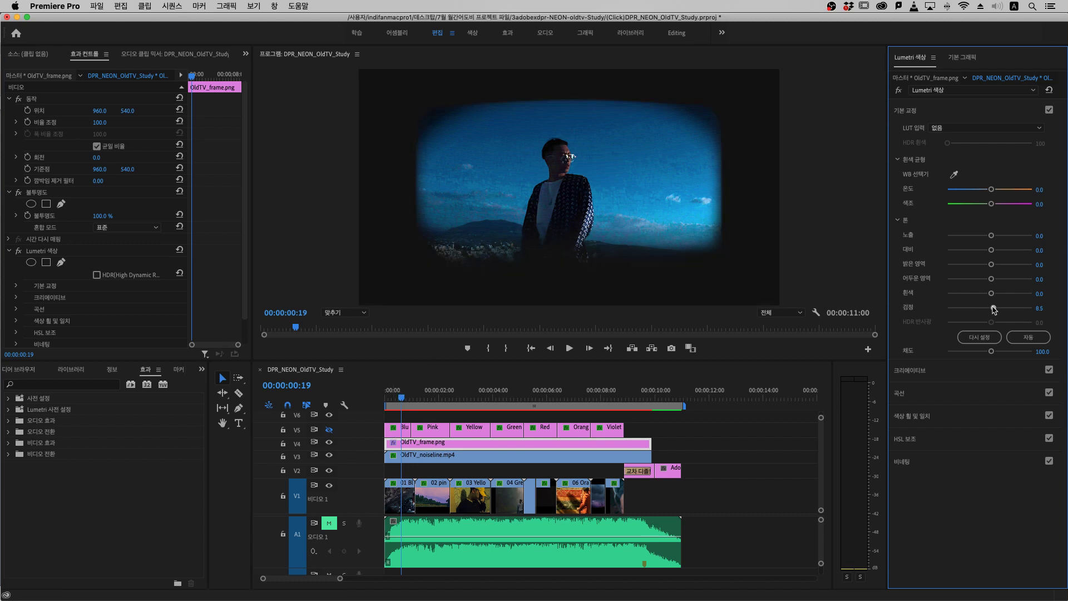
Step: Hide track V4 to examine the pink, yellow and green clips without the TV frame, and show the track again
left_click(333, 448)
left_click(329, 442)
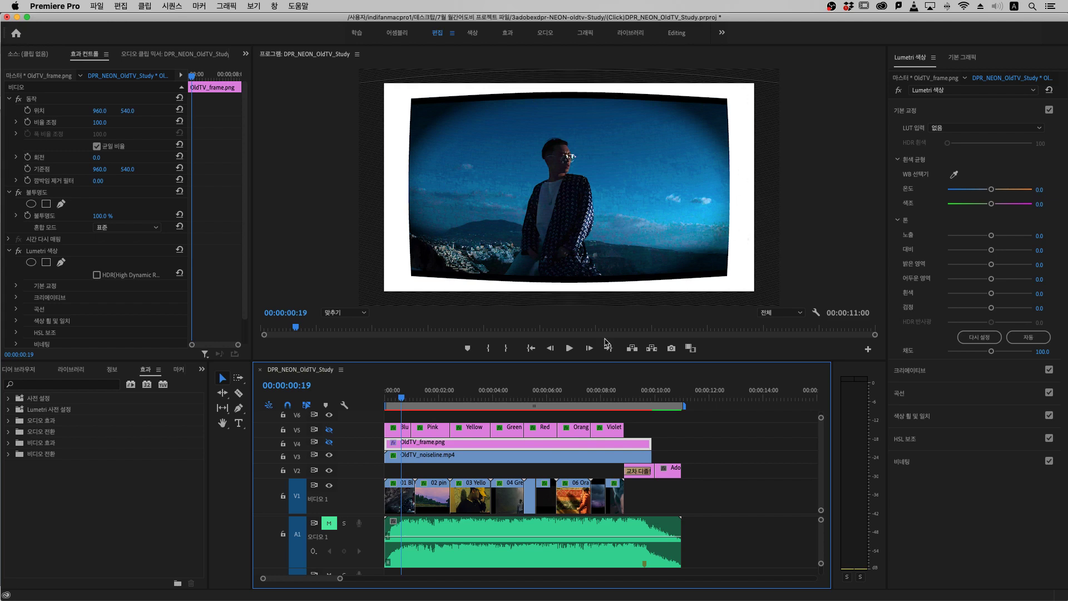
left_click(432, 394)
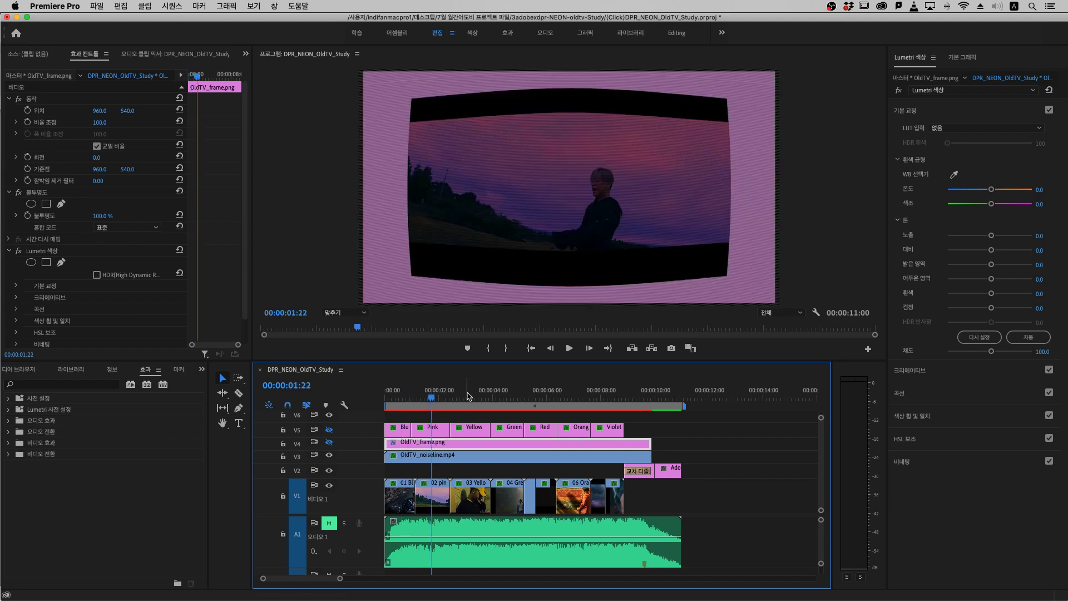
left_click(469, 395)
left_click(487, 395)
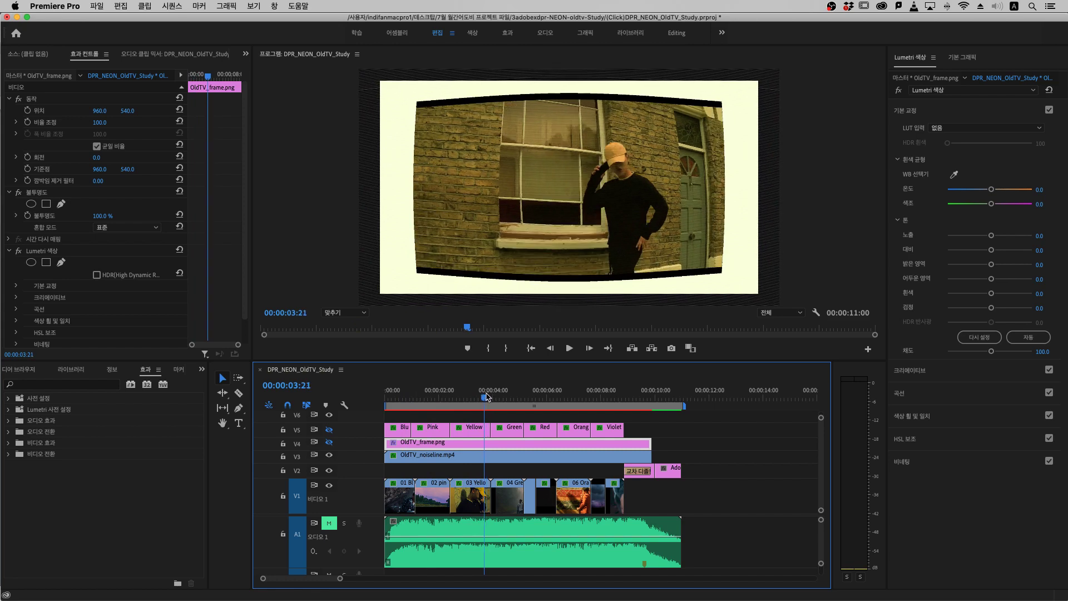
left_click(493, 396)
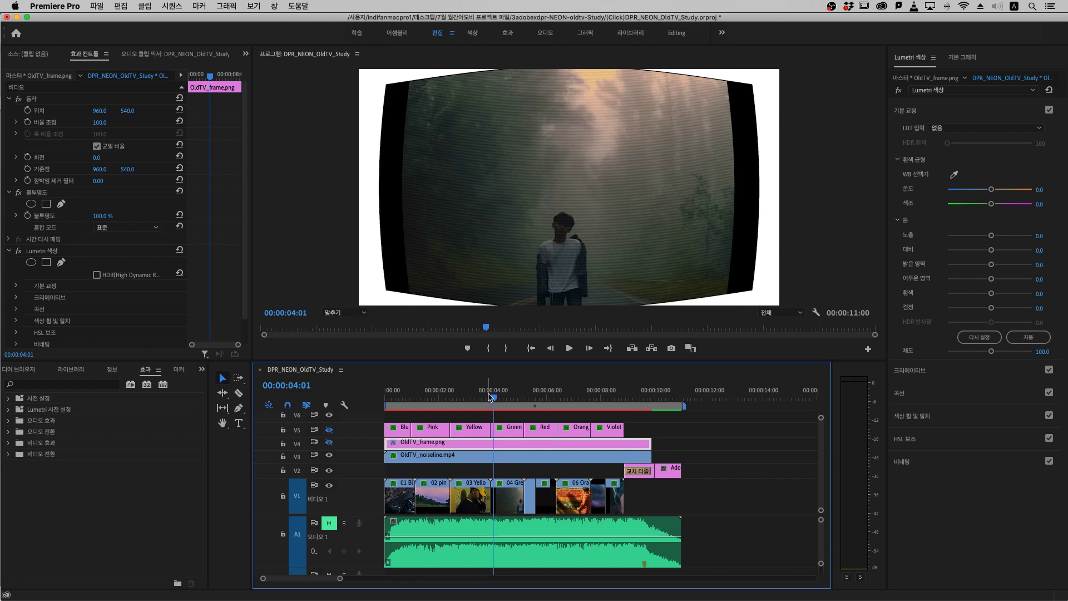
mouse_move(487, 396)
left_mouse_down()
mouse_move(496, 398)
mouse_move(487, 396)
left_mouse_up()
left_click(329, 442)
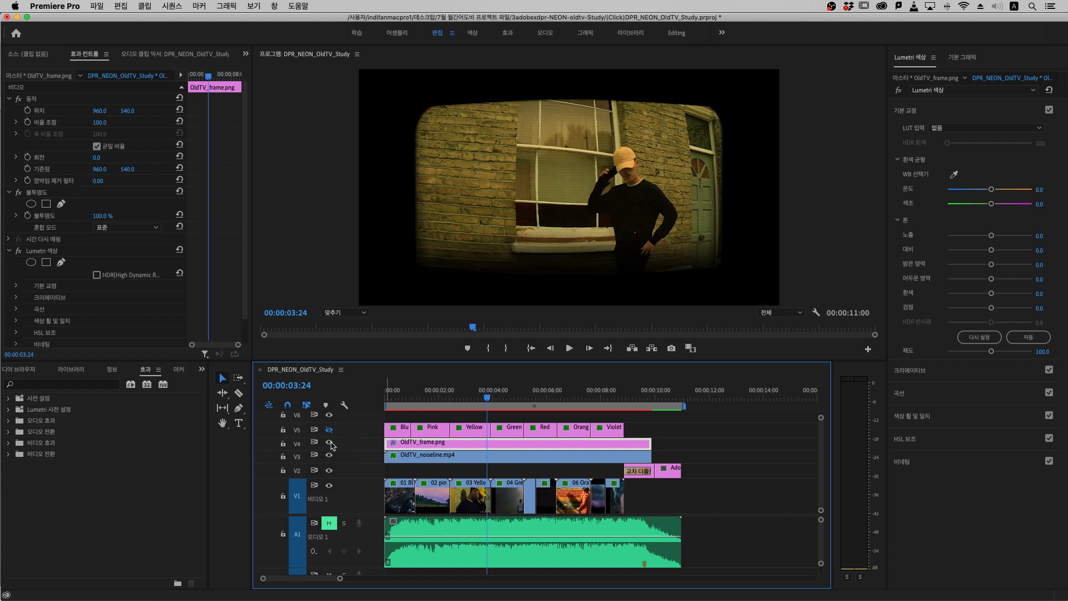
Step: Play the sequence with the TV frame visible up to the red clip, and scrub back toward the beginning
key("space")
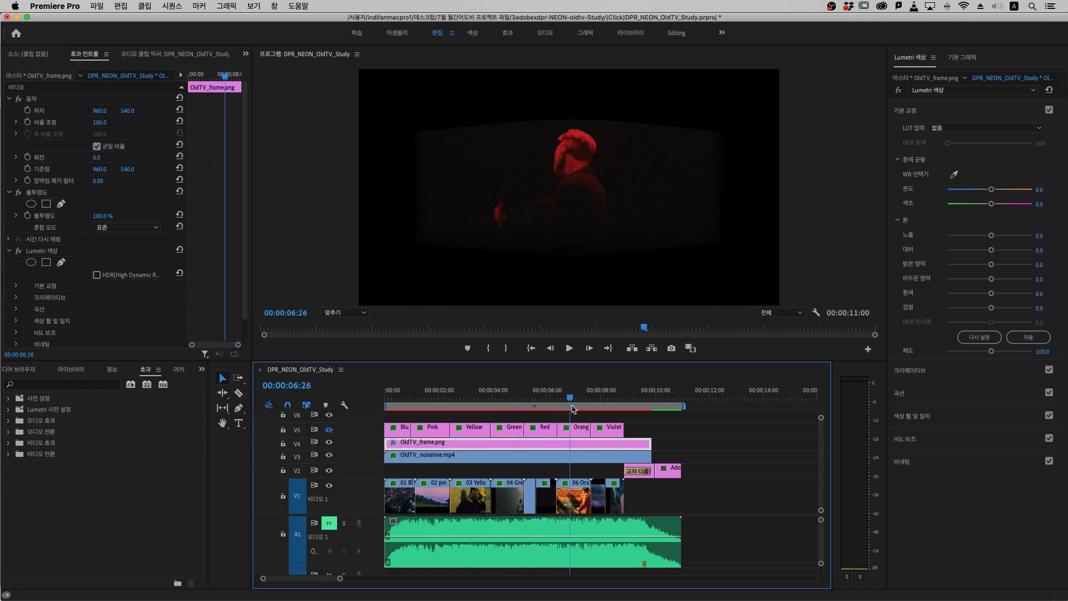
left_click(494, 405)
key("j")
key("j")
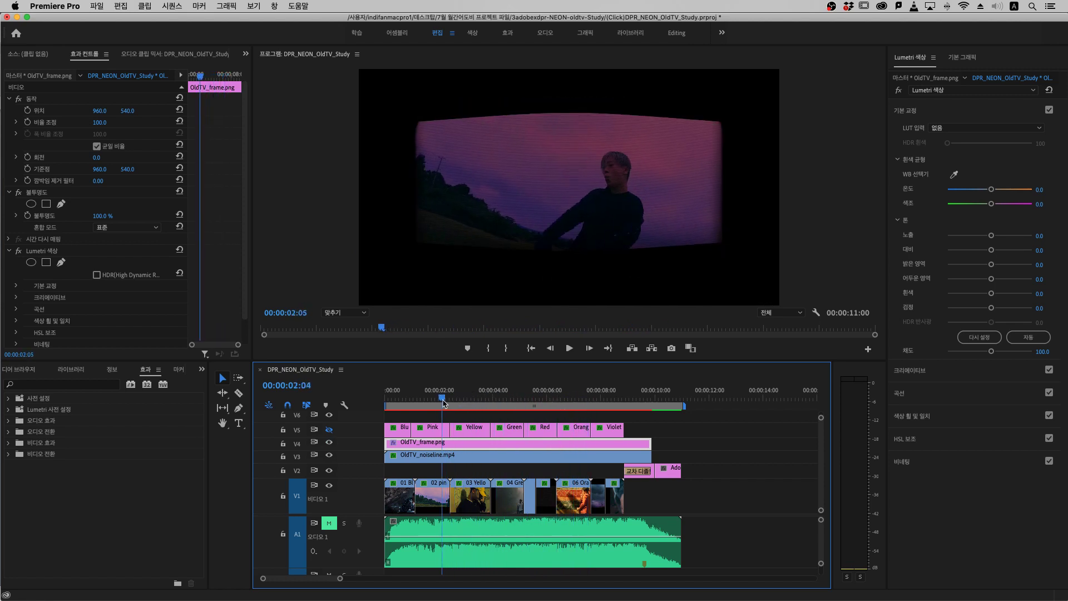
Step: Turn on the visibility of track V5, select the Blue title, and scrub to 00:00:04:11 to view the color titles
left_click(329, 430)
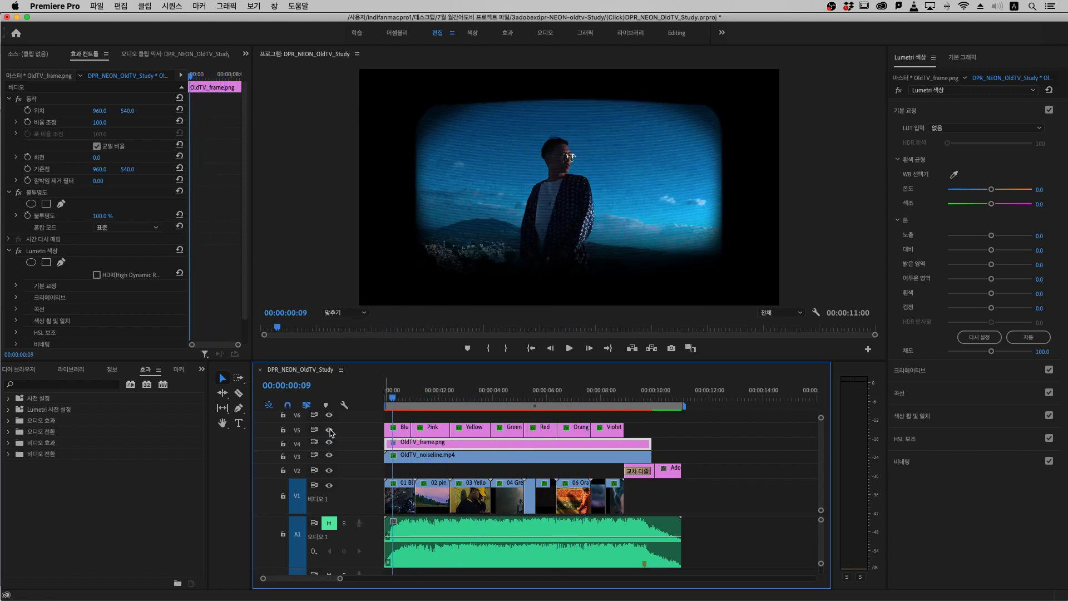
left_click(395, 430)
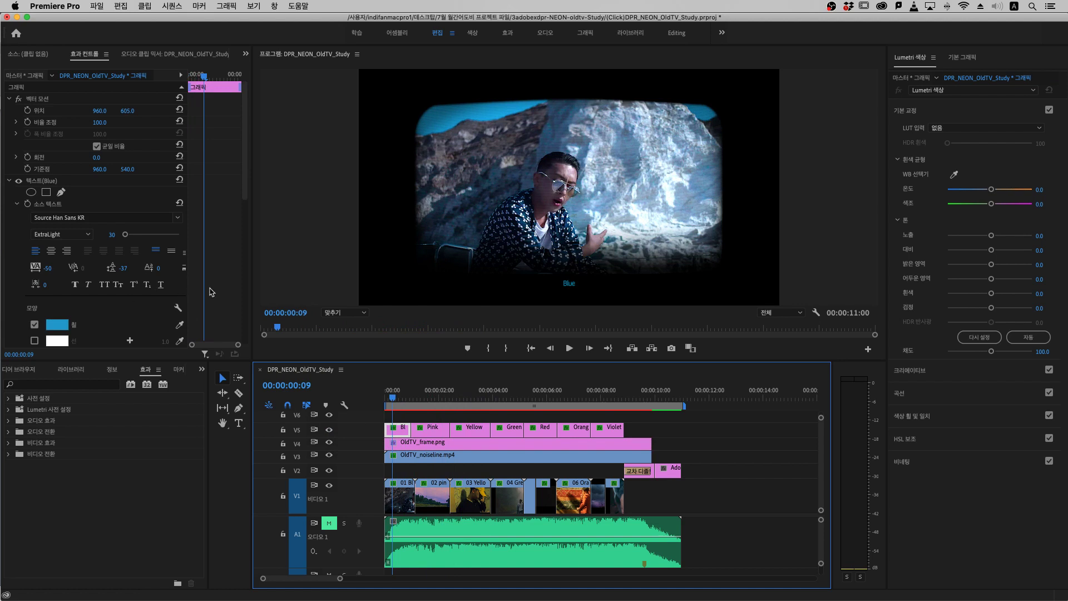
left_click_drag(440, 395, 502, 395)
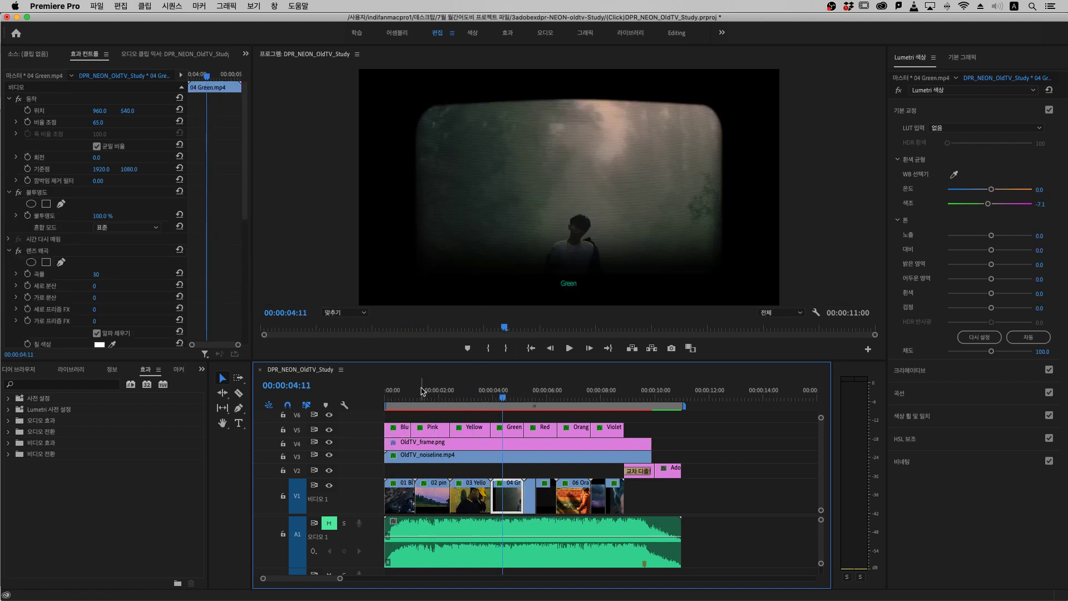
Step: At 00:00:00:22, select the Blue title and show its text layer's font and fill settings in Essential Graphics
left_click(405, 395)
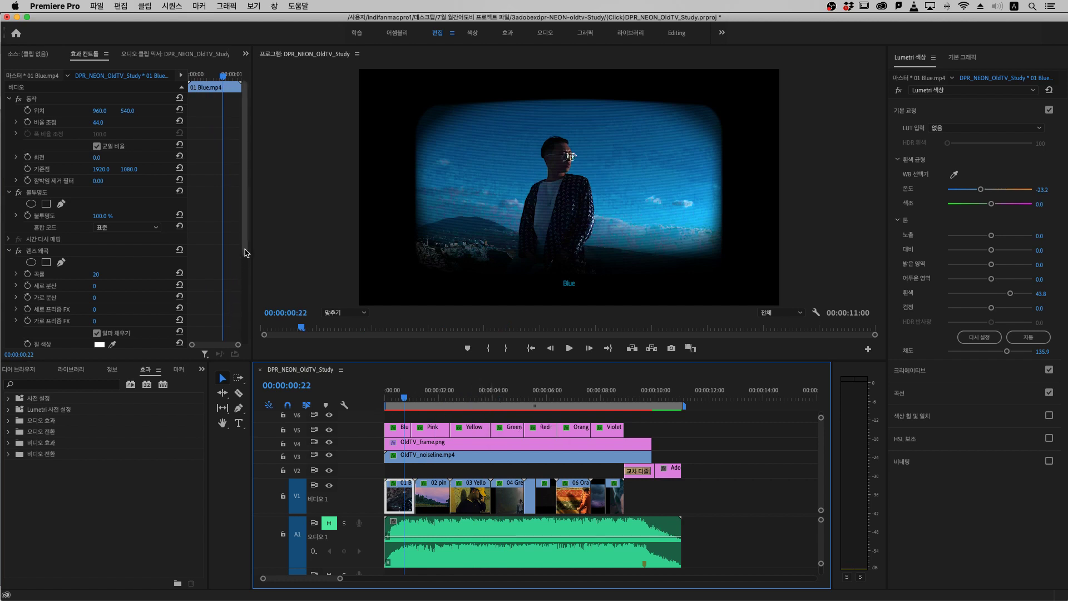
left_click(394, 435)
scroll(234, 272, "down", 3)
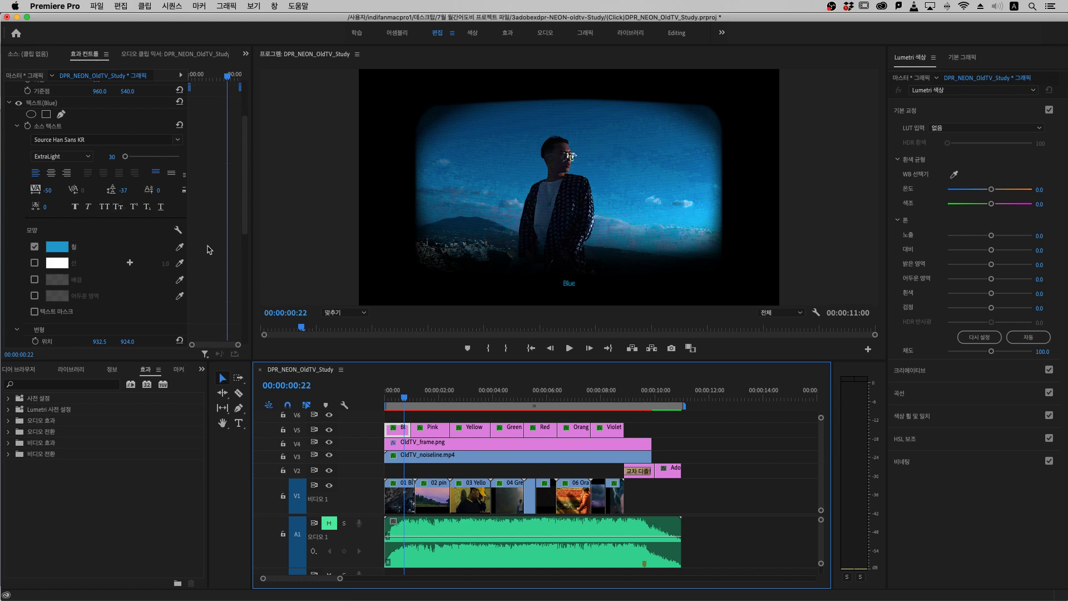
left_click(1005, 70)
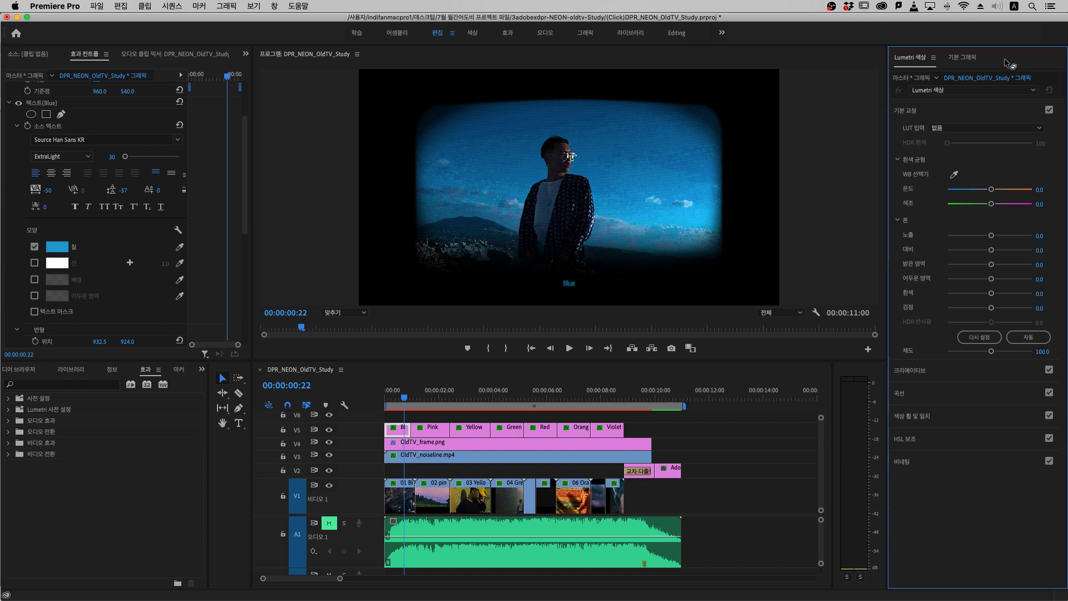
left_click(976, 59)
left_click(940, 99)
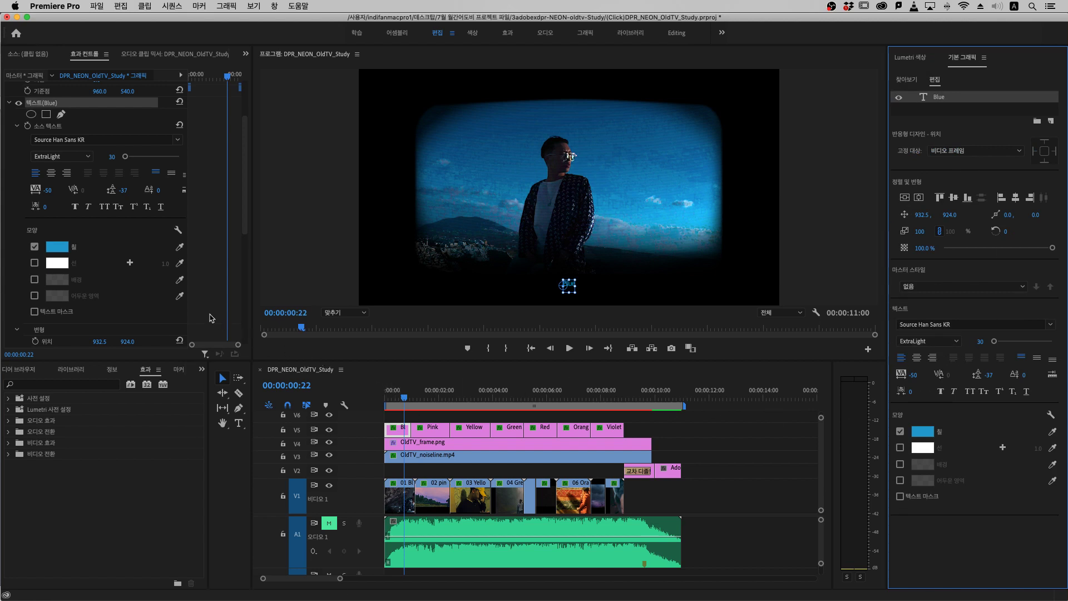
left_click(124, 239)
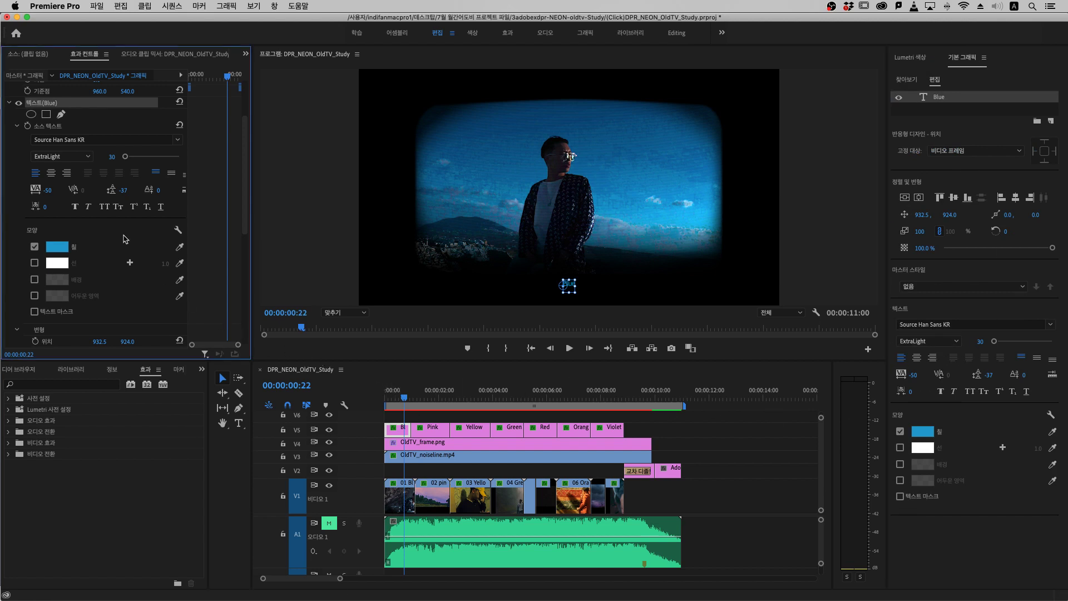
Step: Try a magenta fill (D20088) on the Blue title, check it at 00:00:00:10, and undo the color change
left_click(59, 249)
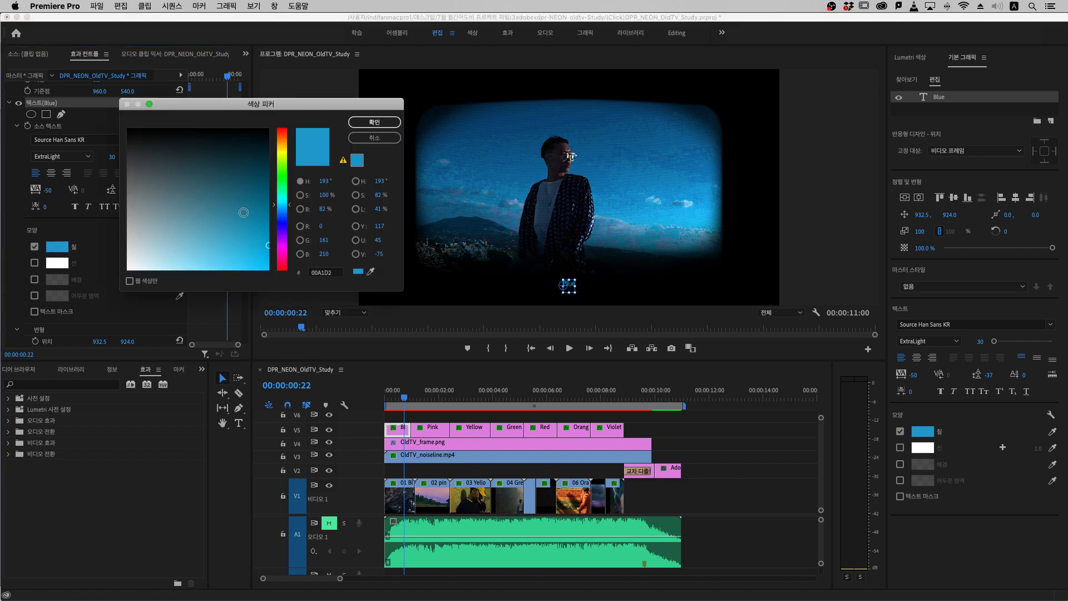
left_click(281, 221)
left_click_drag(281, 222, 281, 259)
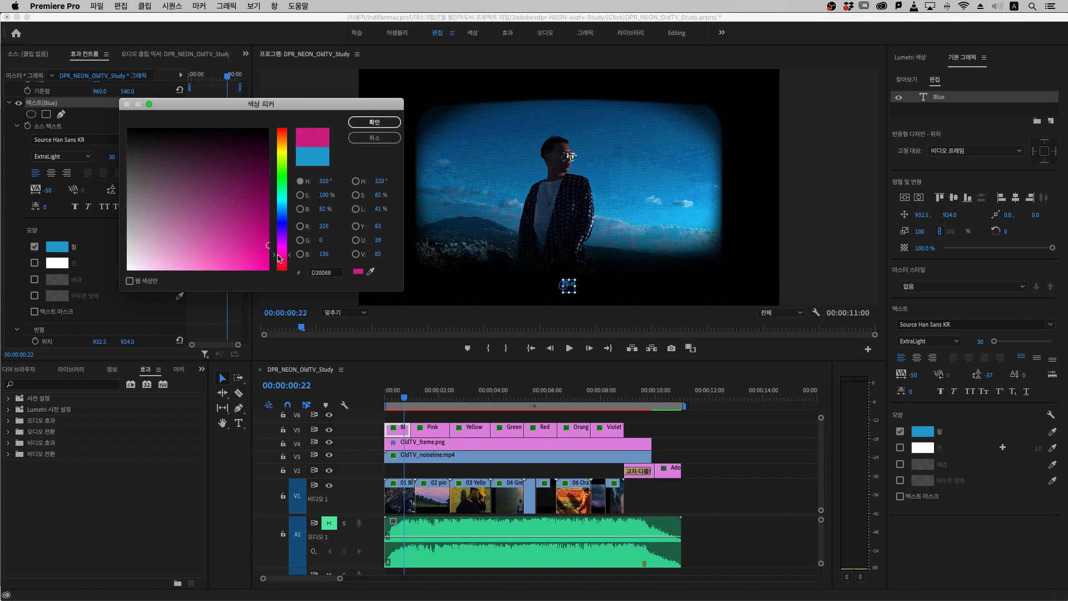
left_click(359, 123)
left_click(394, 397)
left_click(403, 418)
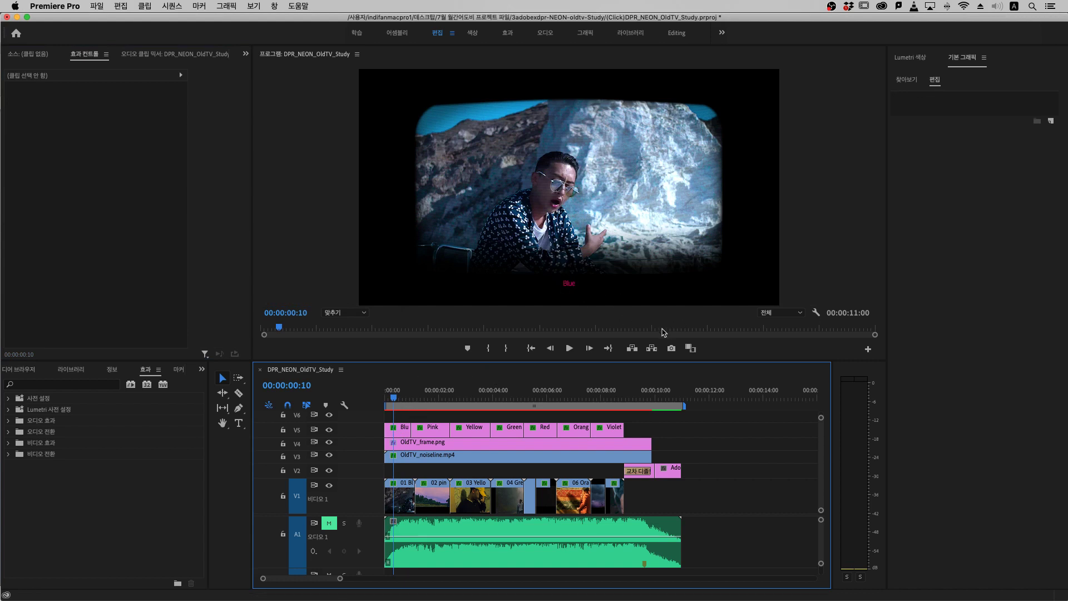
key("super+a")
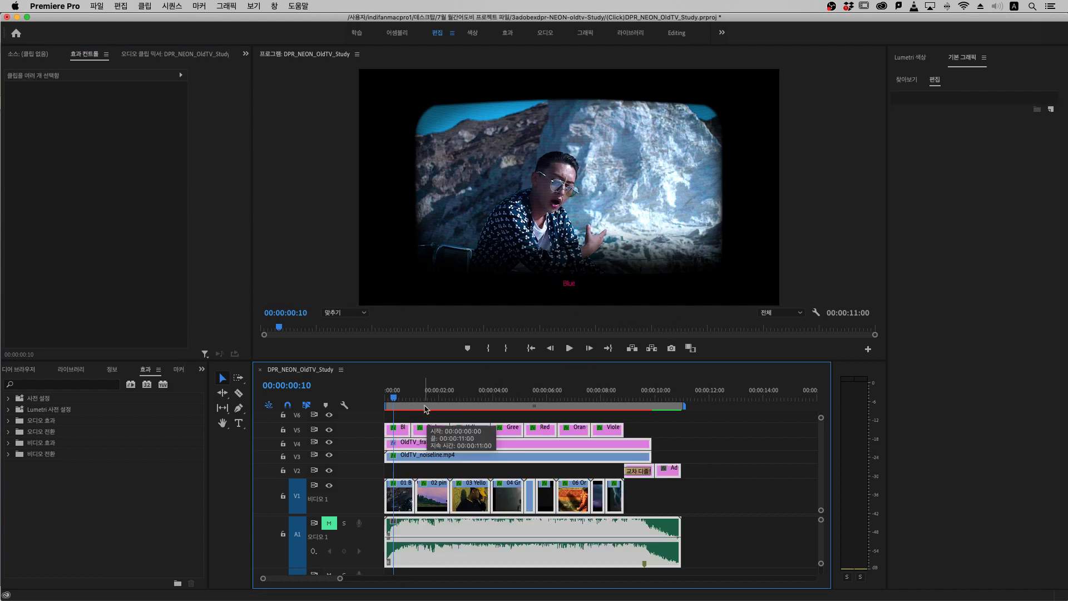
left_click(405, 419)
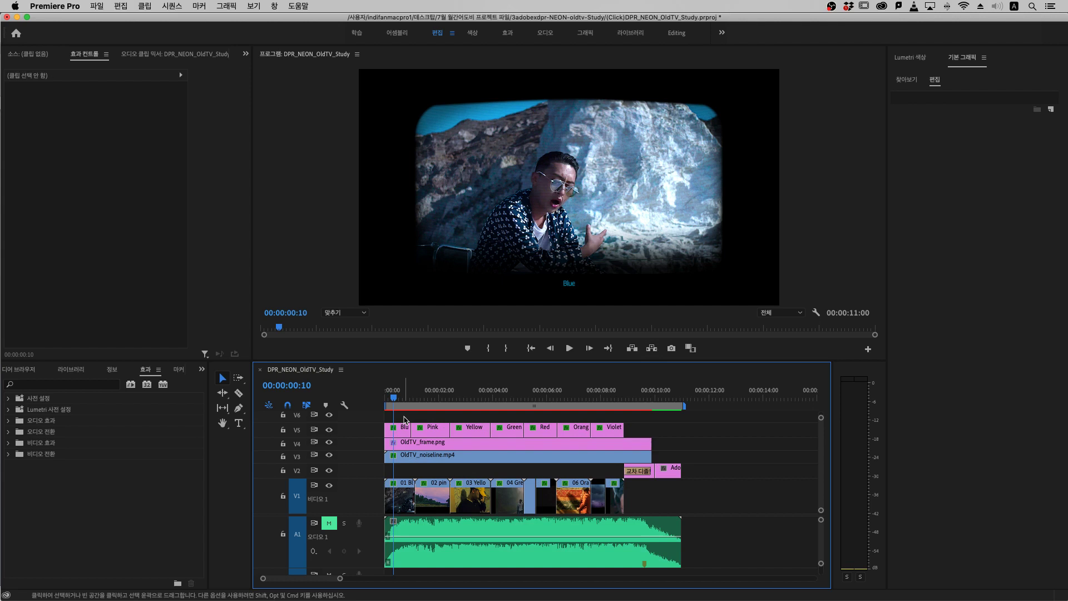
Step: Scrub to 00:00:07:10 and add 3_색보정 푸티지.mov from the Finder folder to track V1 in the empty space after the sequence
left_click_drag(396, 398, 584, 397)
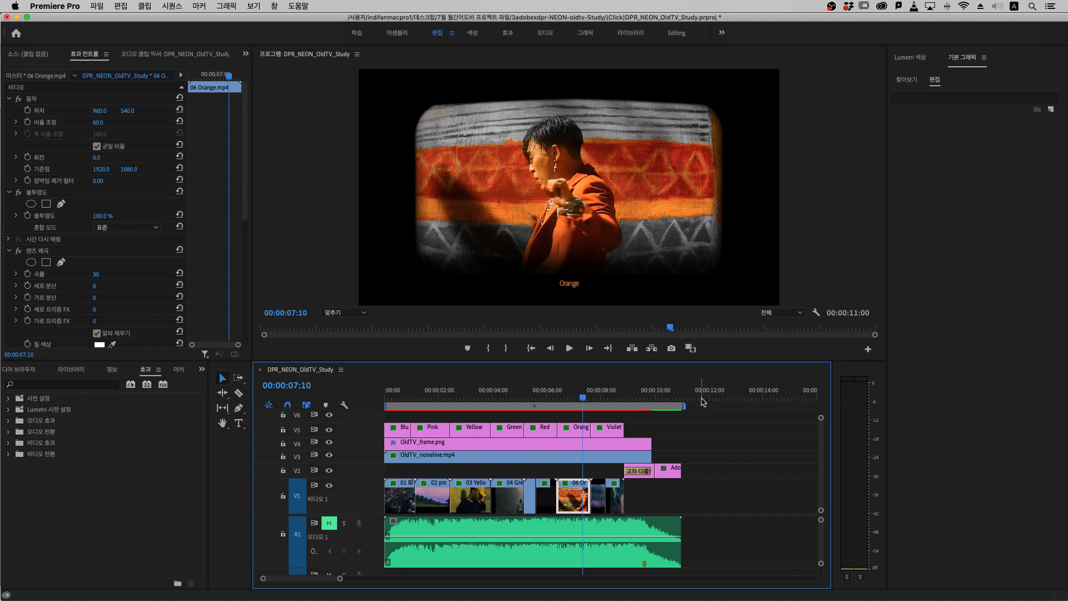
key("super+Tab")
mouse_move(416, 155)
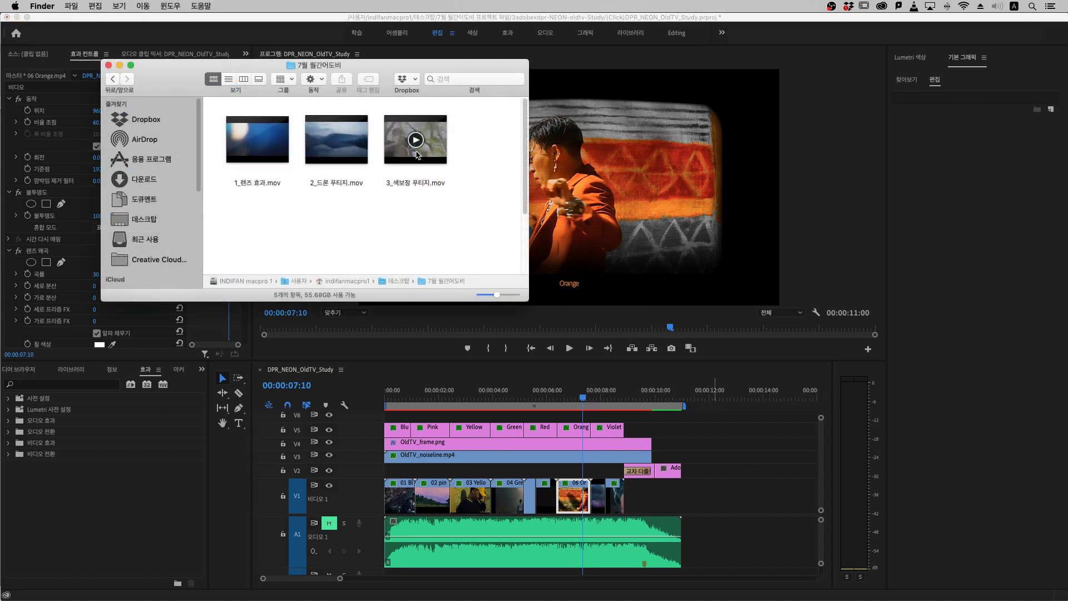
left_click_drag(416, 154, 720, 489)
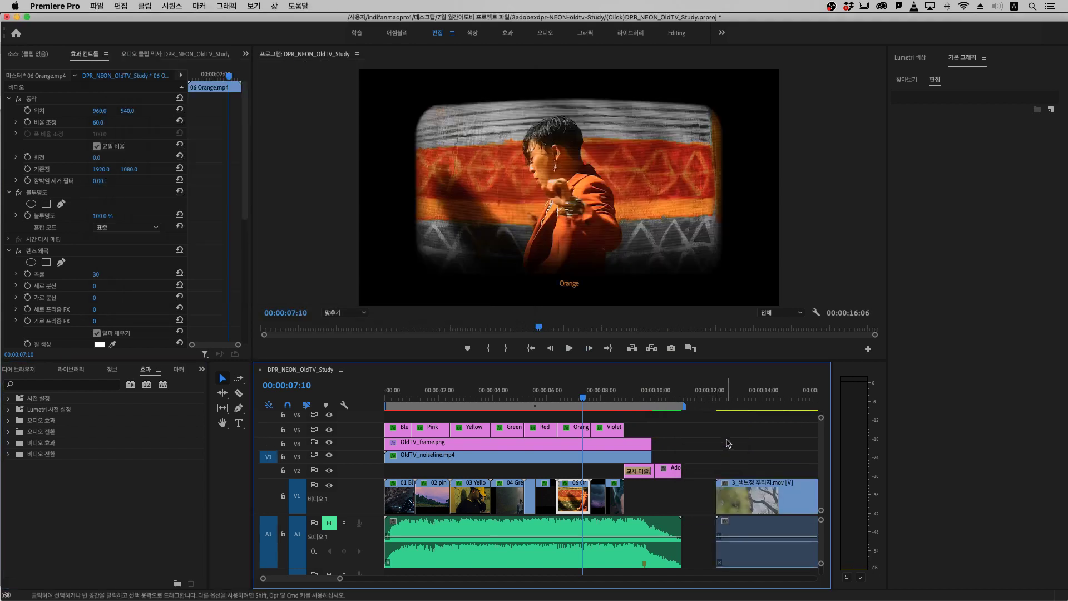
Step: At 00:00:13:07, unlink the new footage clip's video and audio and delete its audio from track A1
left_click(743, 392)
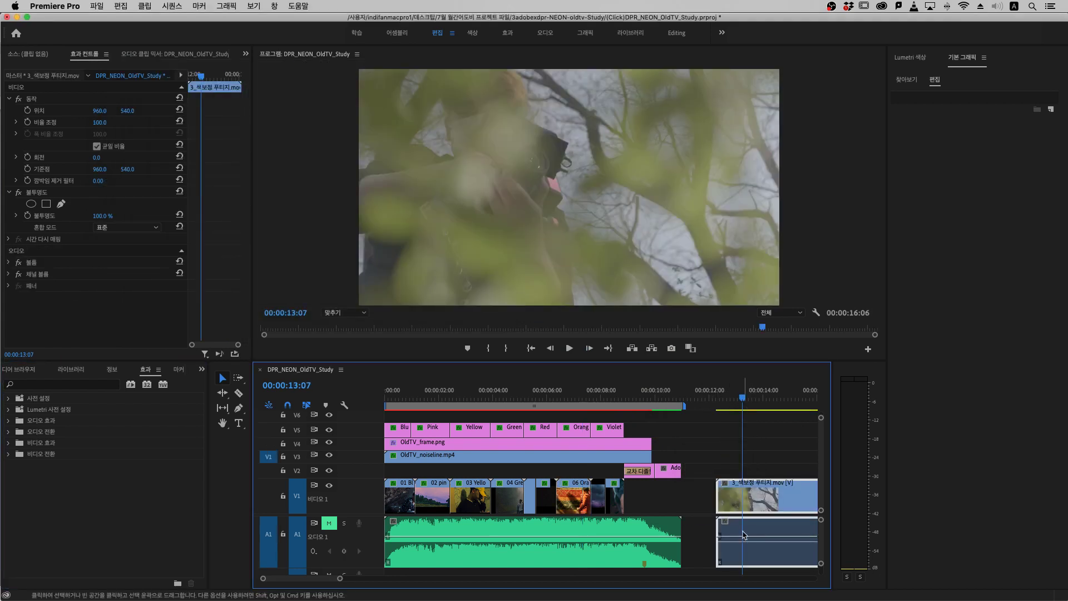
key("minus")
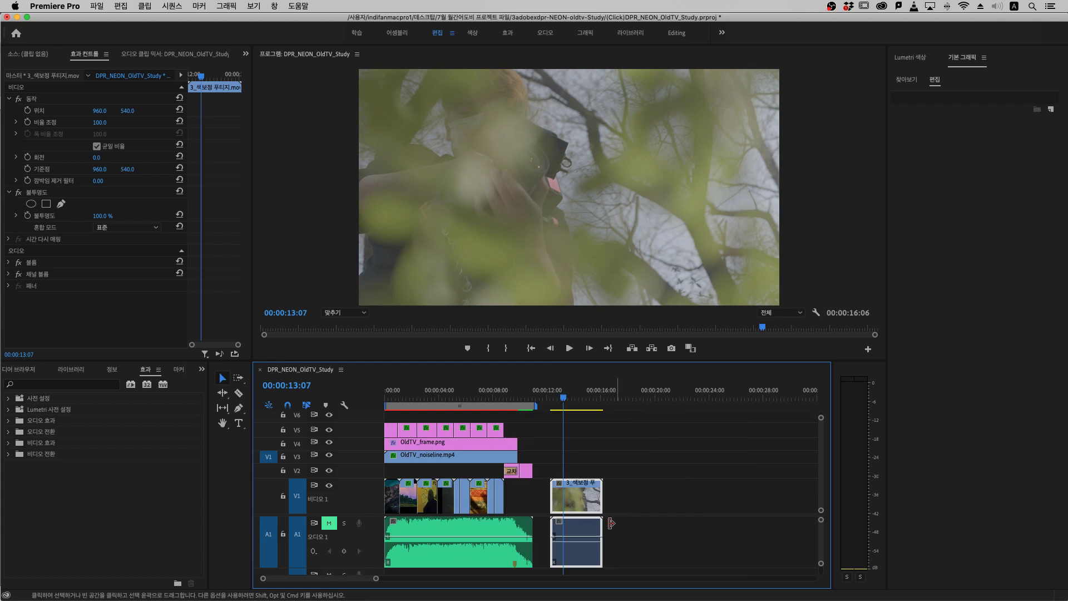
right_click(564, 534)
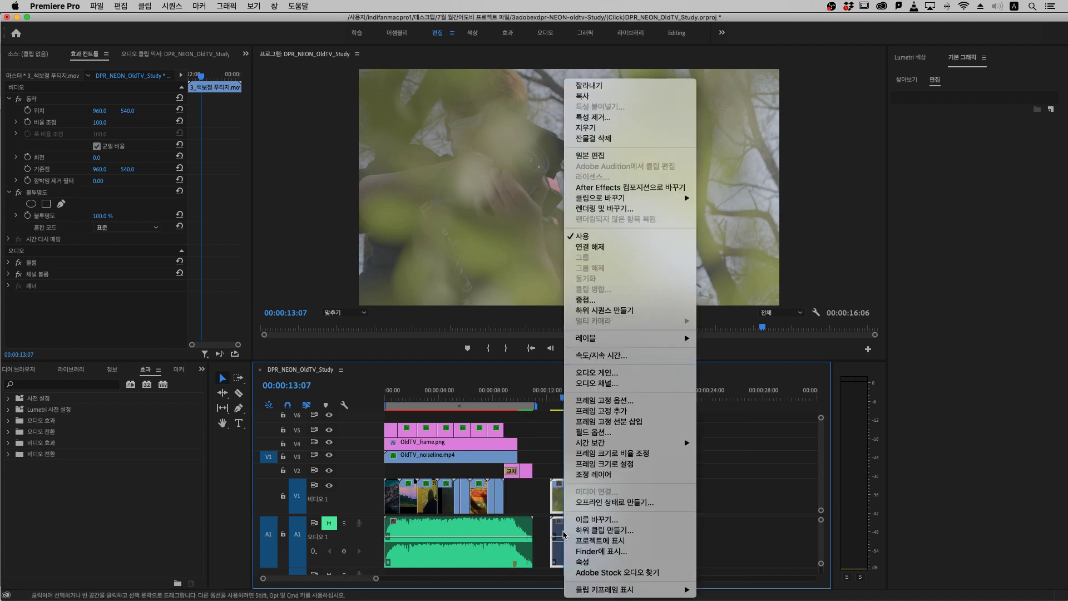
left_click(603, 252)
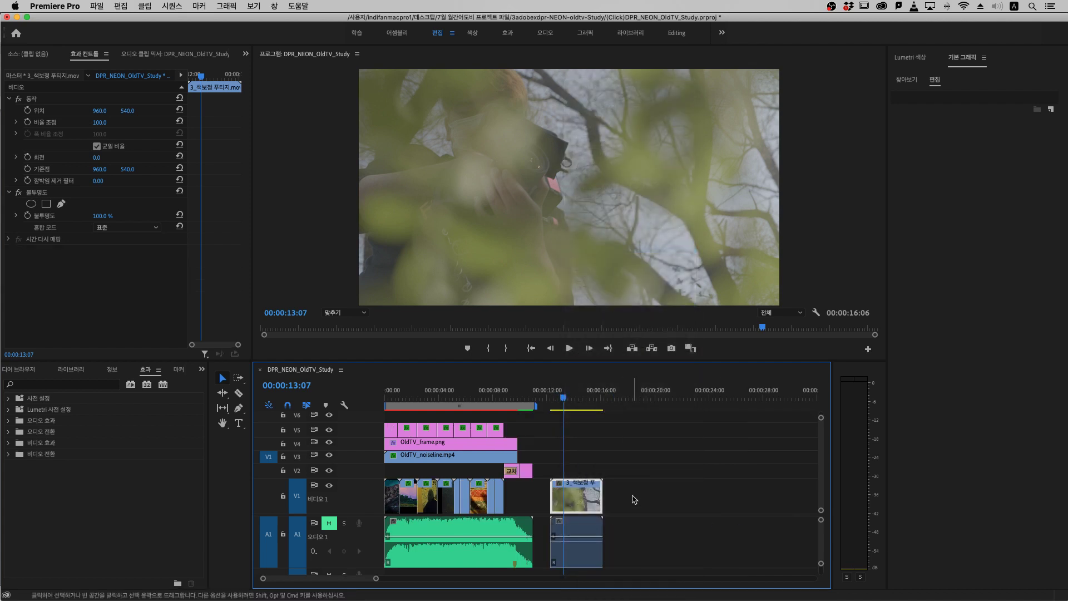
left_click(585, 532)
key("Delete")
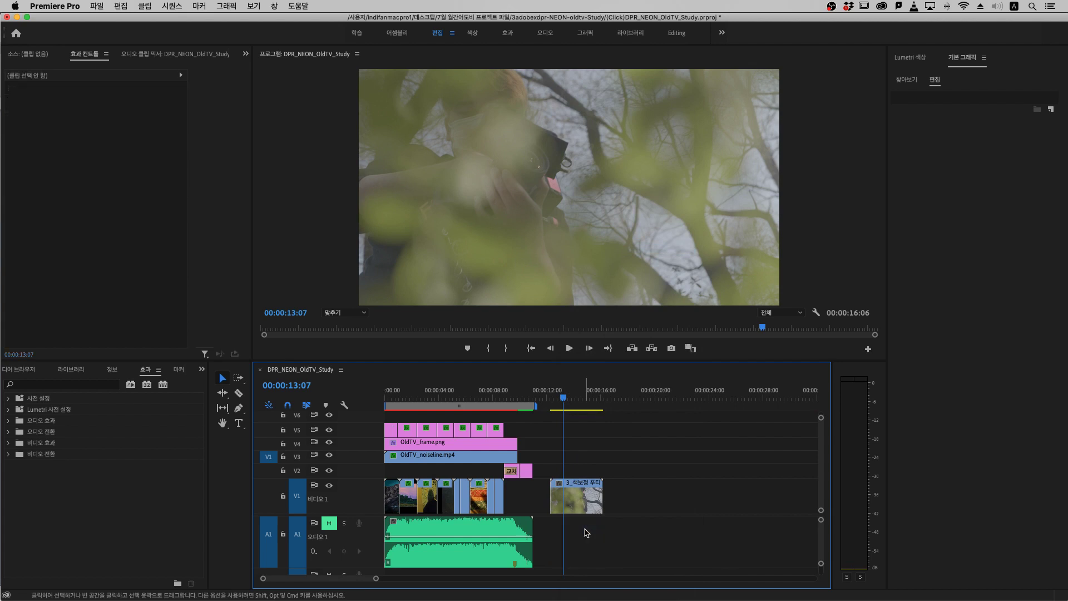
Step: At 00:00:14:18, apply the Lens Distortion (렌즈 왜곡) video effect to the new footage clip and set its curvature to 34
left_click_drag(566, 399, 585, 401)
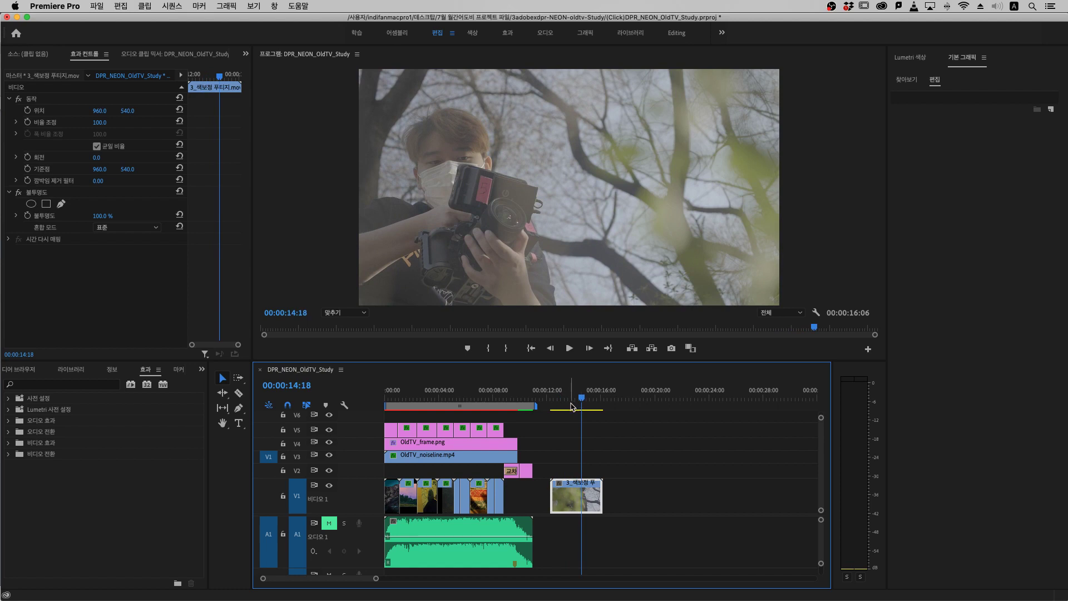
left_click(105, 387)
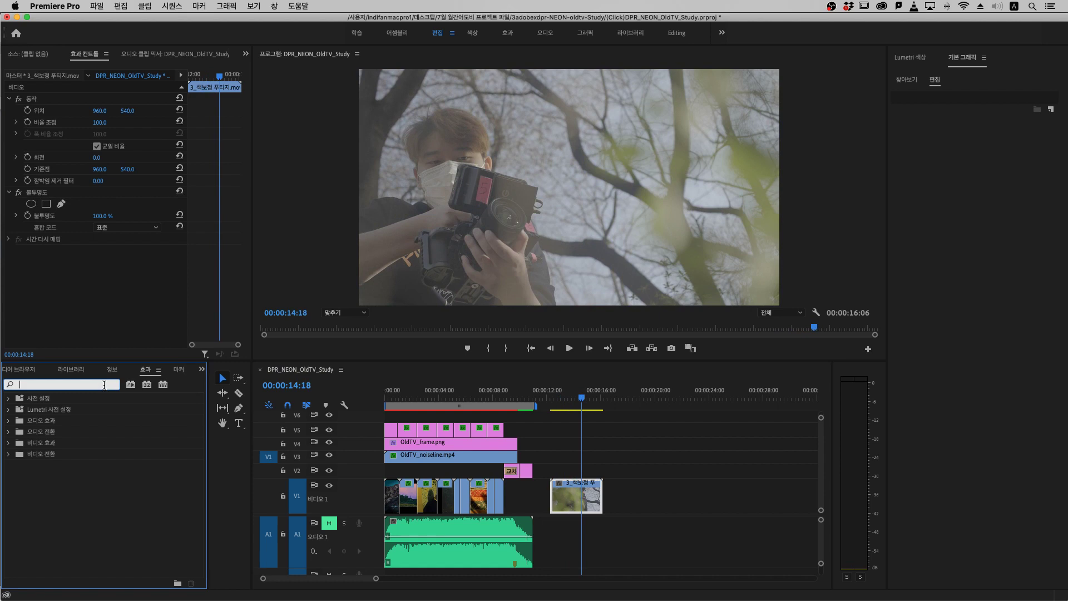
type("fpswm dhorhr")
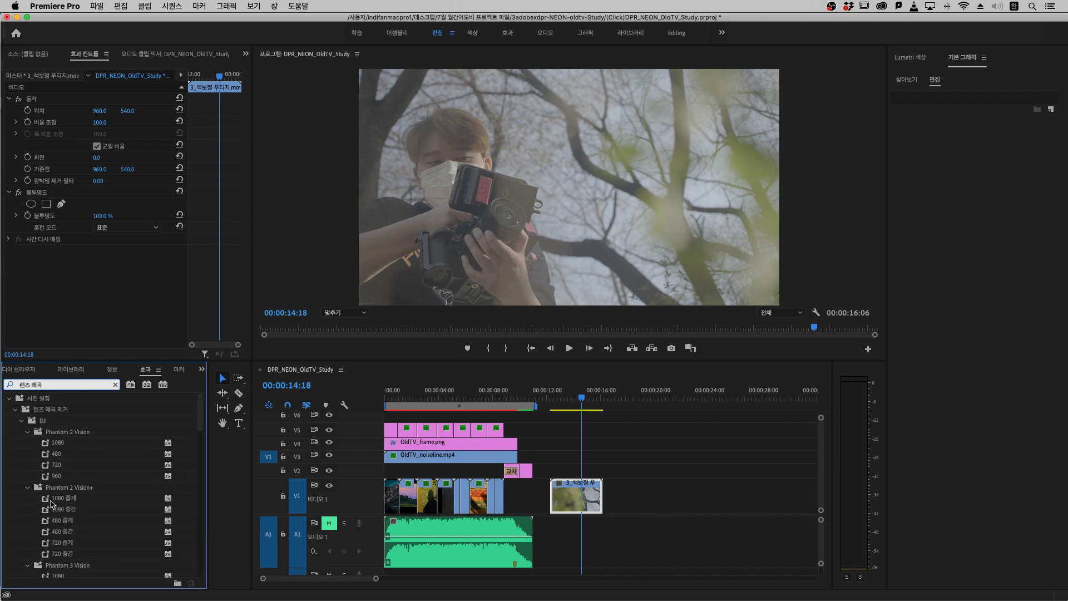
scroll(50, 503, "down", 15)
left_click(50, 561)
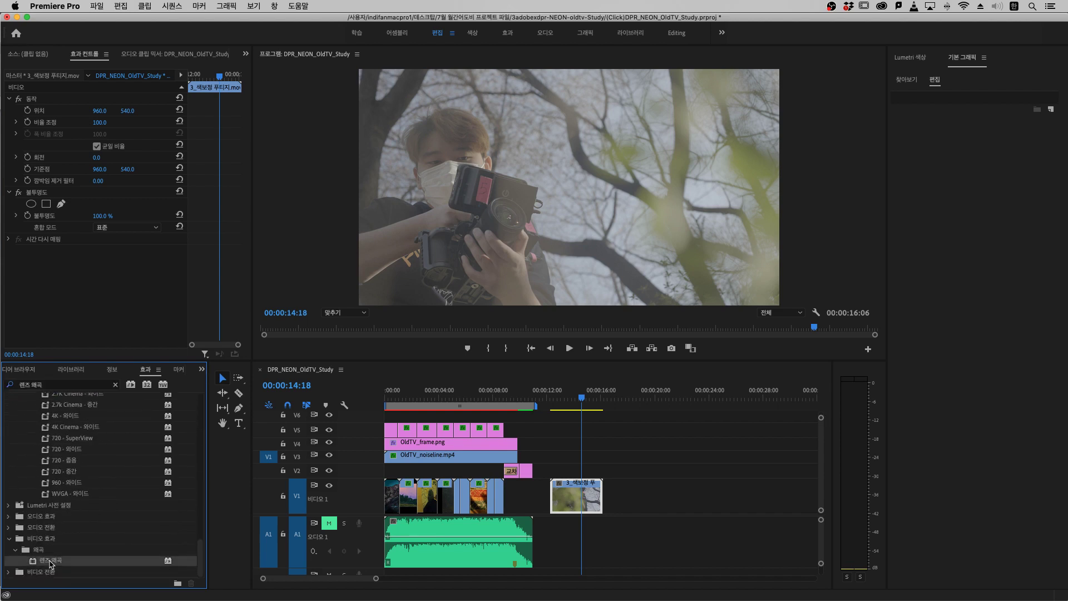
left_click_drag(50, 563, 572, 502)
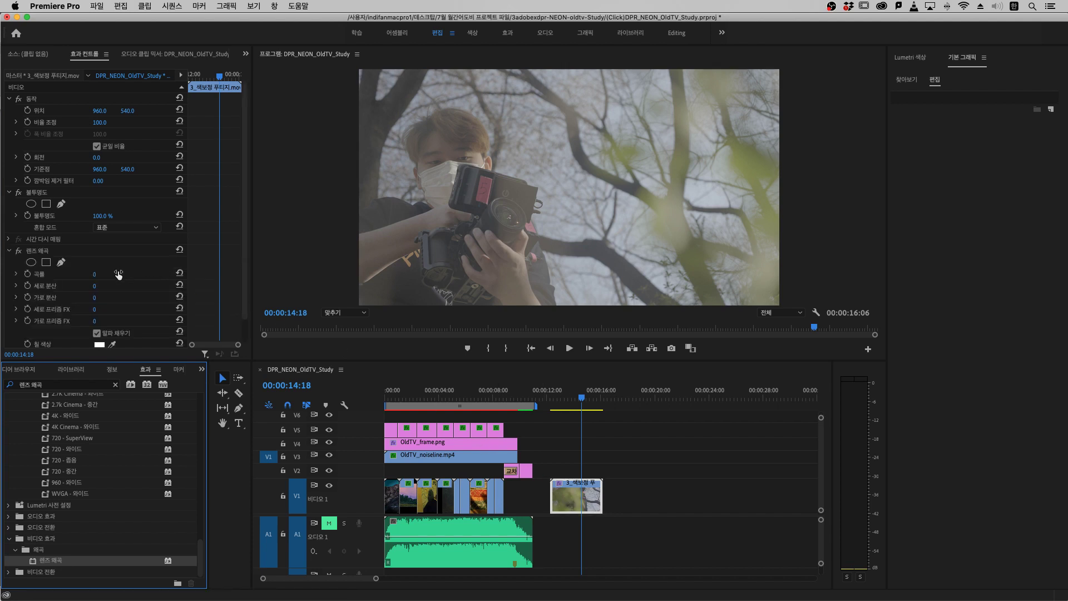
left_click(99, 275)
left_click_drag(99, 275, 119, 272)
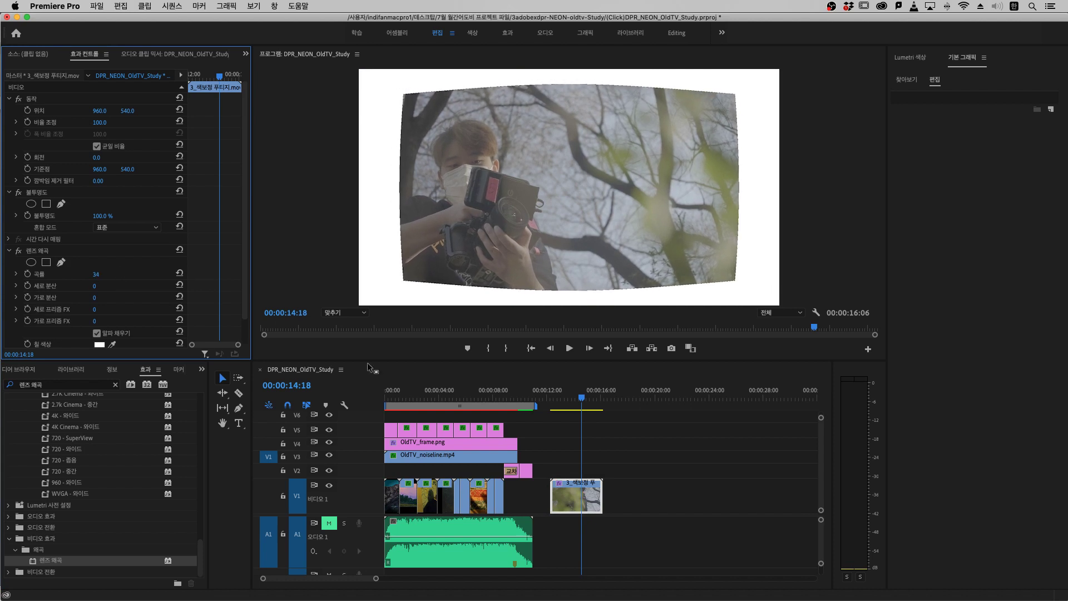
Step: Move OldTV_frame.png along track V4 over the new footage clip and check the framing at 00:00:14:01
left_click(501, 448)
left_click(491, 444)
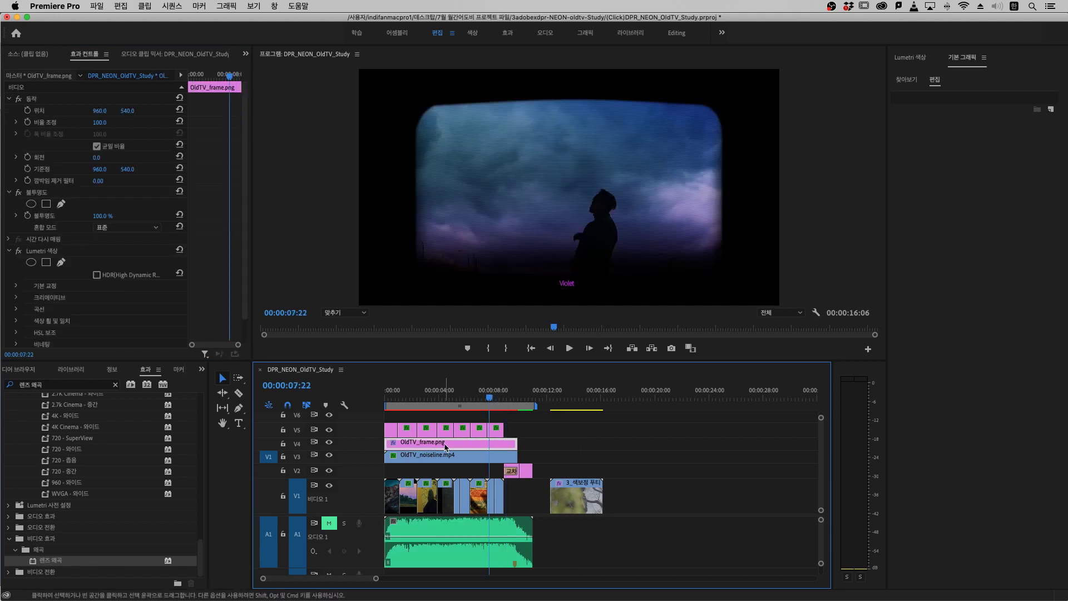
left_click_drag(445, 447, 552, 447)
left_click(574, 396)
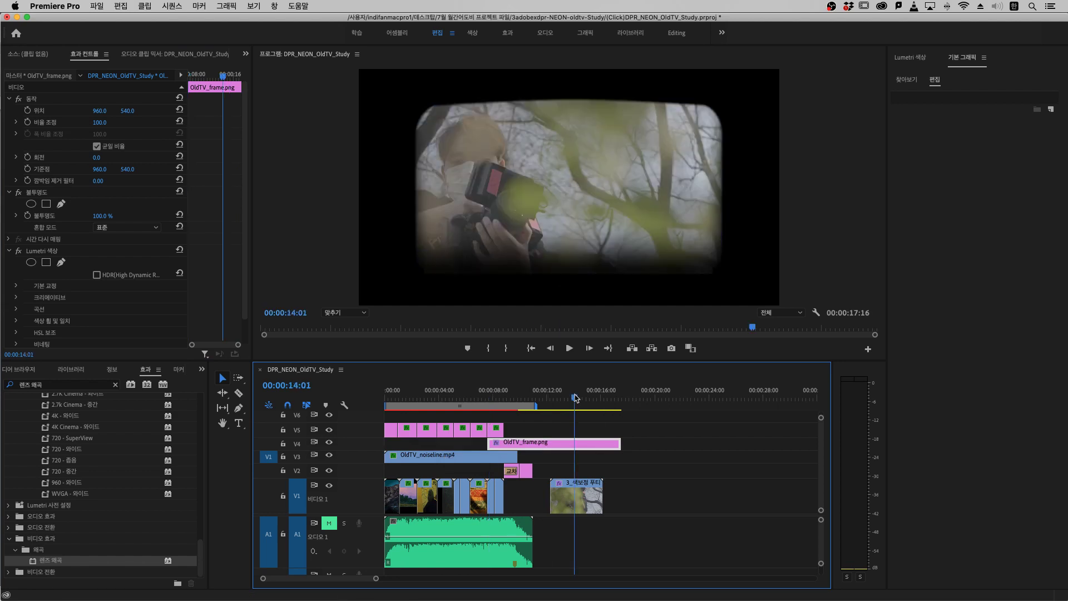
Step: Set the footage clip's lens distortion curvature to 30 and return OldTV_frame.png to the start of track V4
left_click(576, 496)
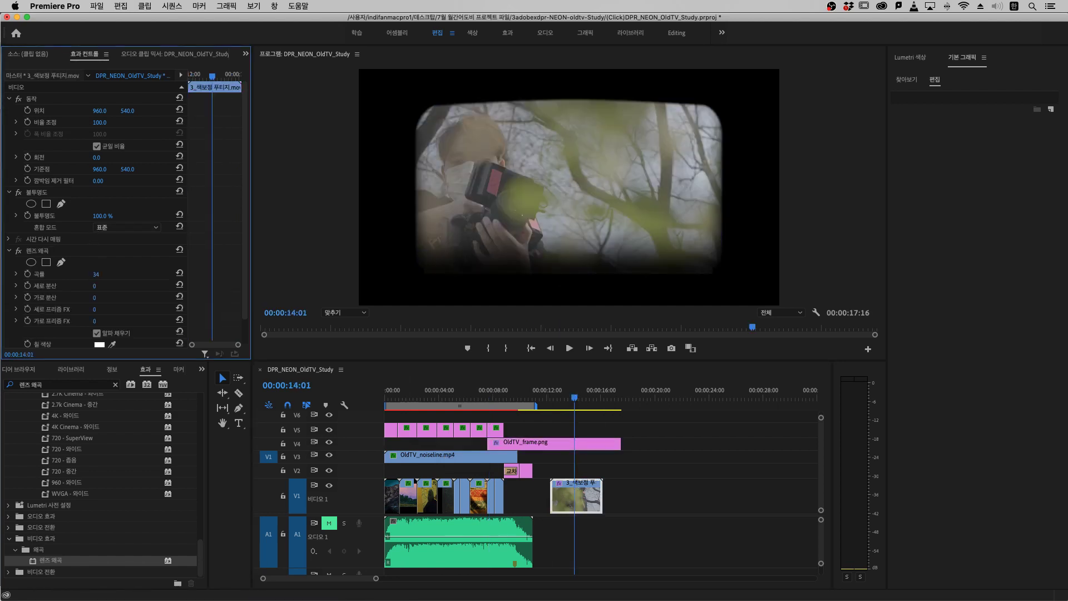
left_click_drag(96, 274, 139, 275)
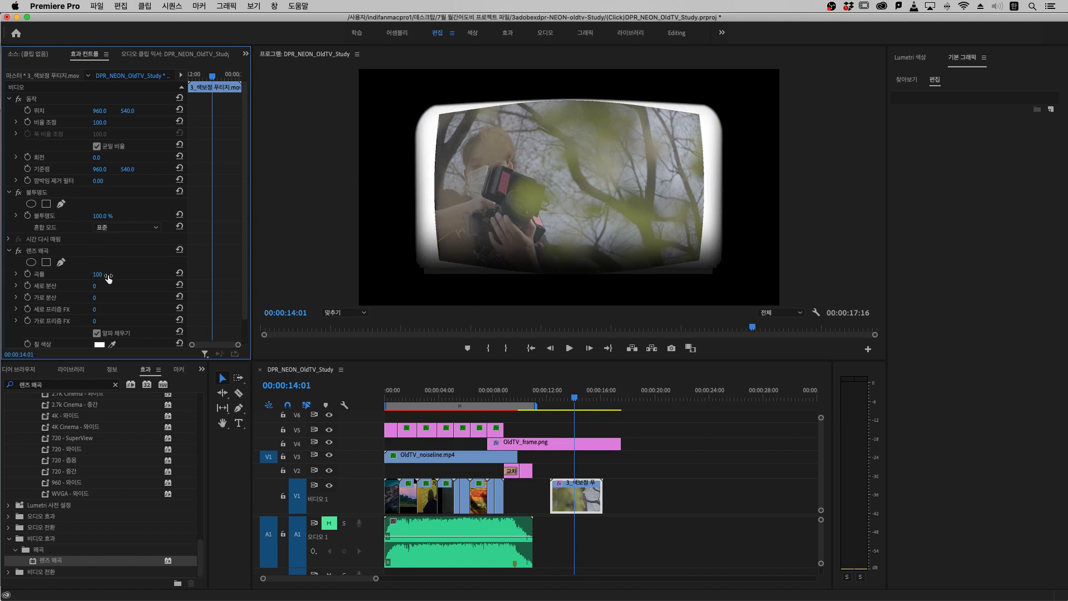
left_click_drag(100, 274, 58, 274)
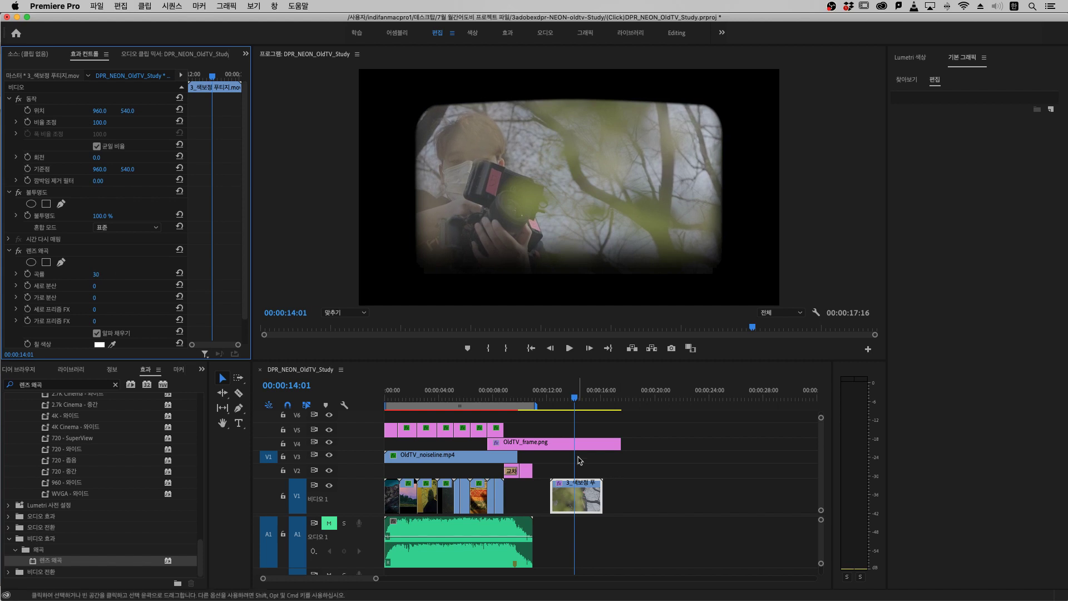
left_click_drag(562, 447, 443, 443)
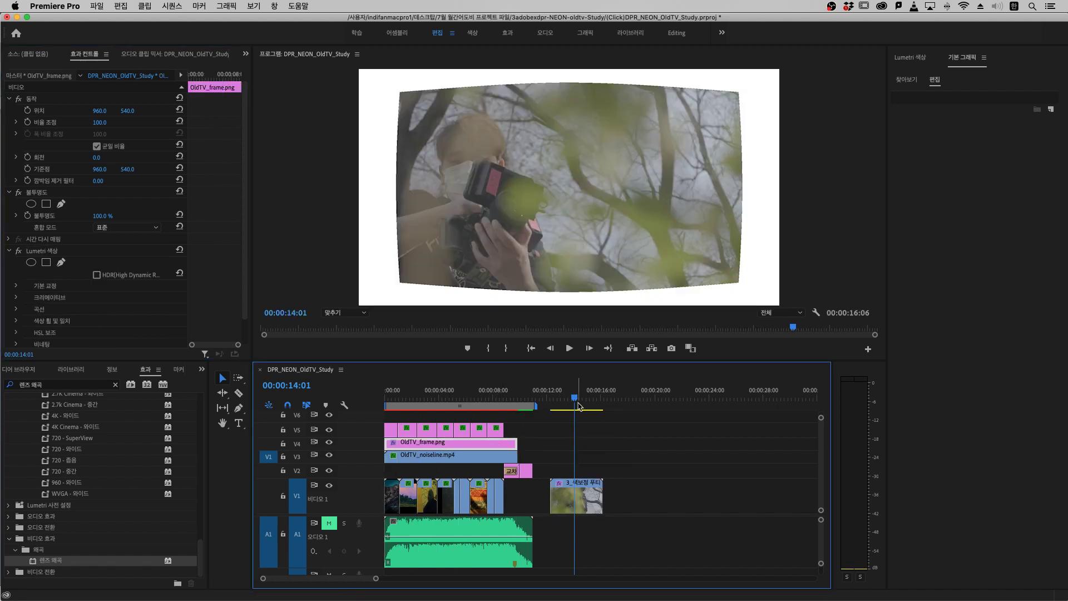
Step: At 00:00:14:08, set the footage's Lumetri temperature to 26.8, tint -8.5, contrast 67.3, highlights 45.1 and shadows 12.4
left_click_drag(576, 398, 577, 405)
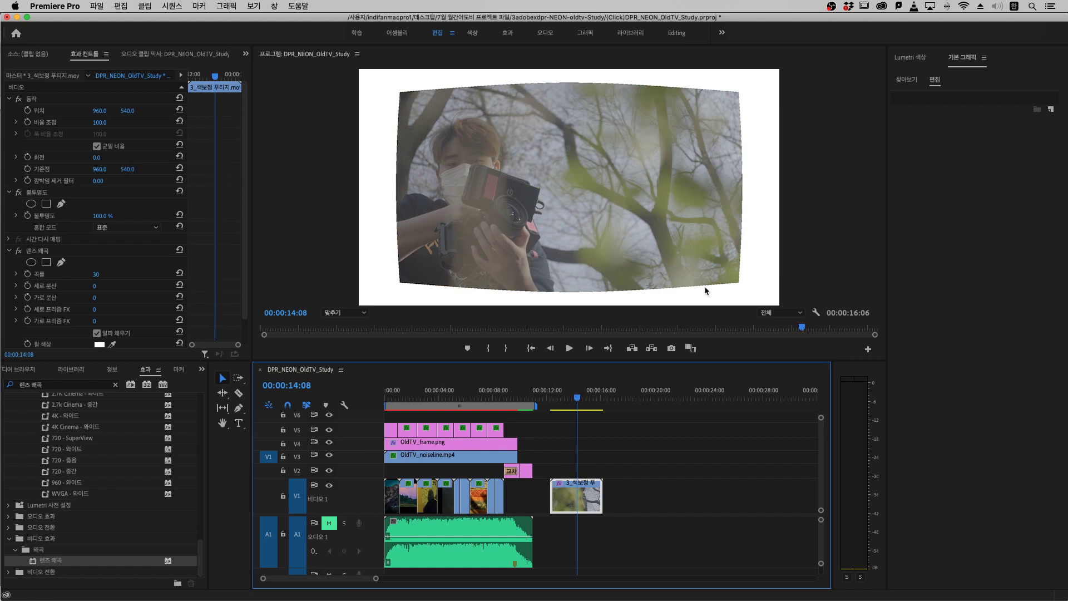
left_click(901, 61)
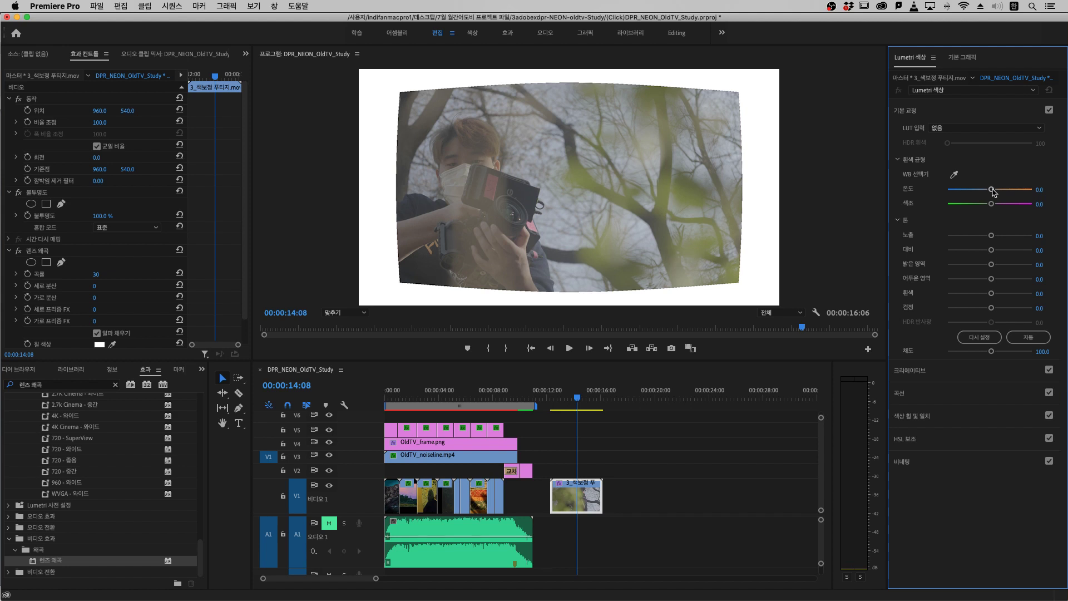
left_click_drag(992, 192, 987, 205)
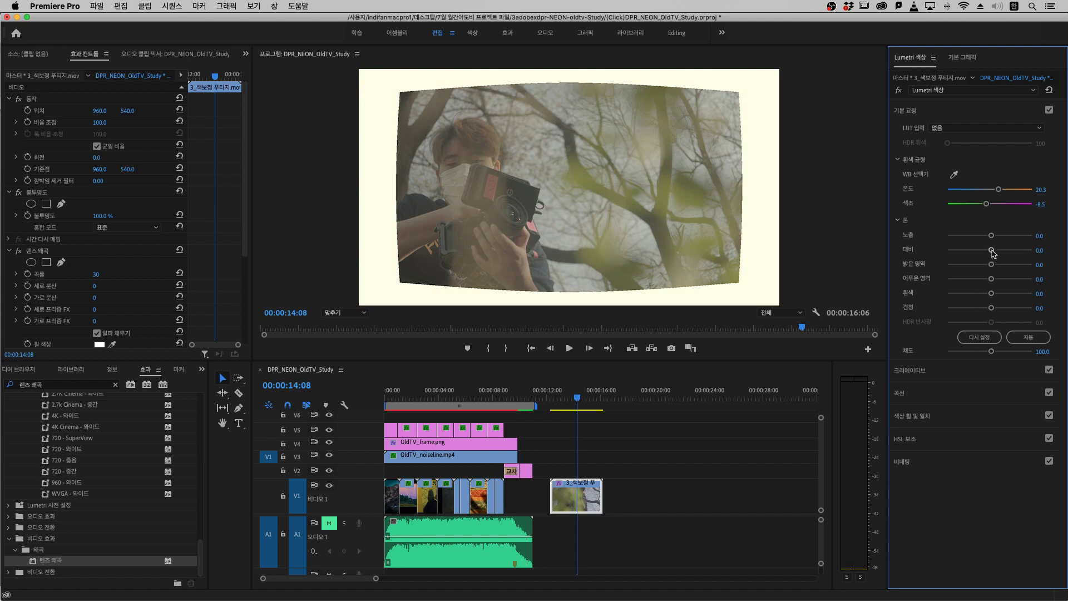
left_click_drag(991, 249, 995, 283)
left_click_drag(990, 189, 1002, 189)
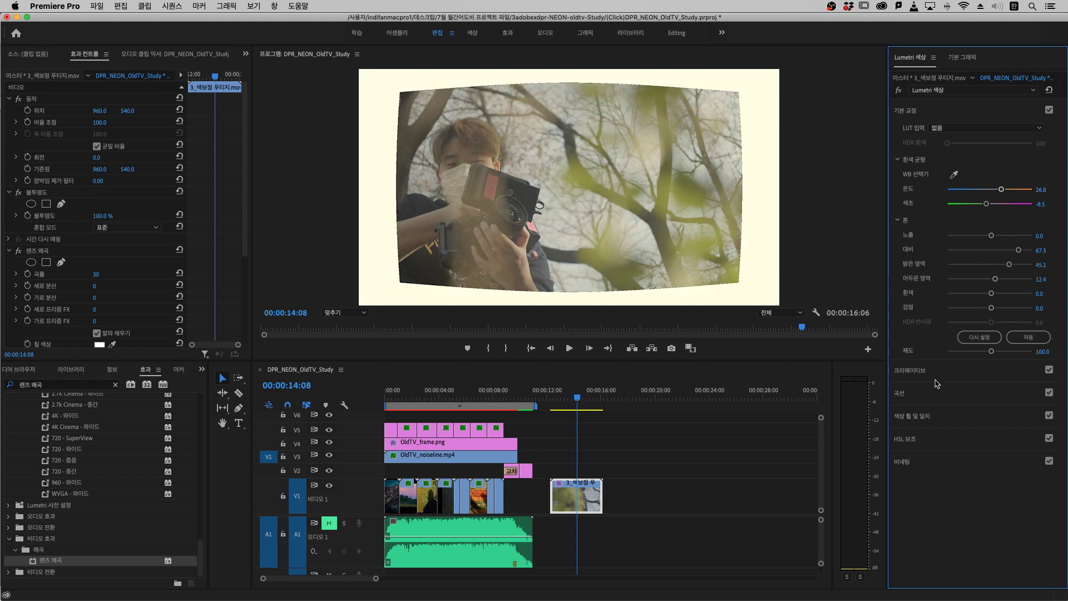
Step: On the footage's Hue vs Sat curve, anchor points at yellow and cyan and raise the green point between them
left_click(934, 397)
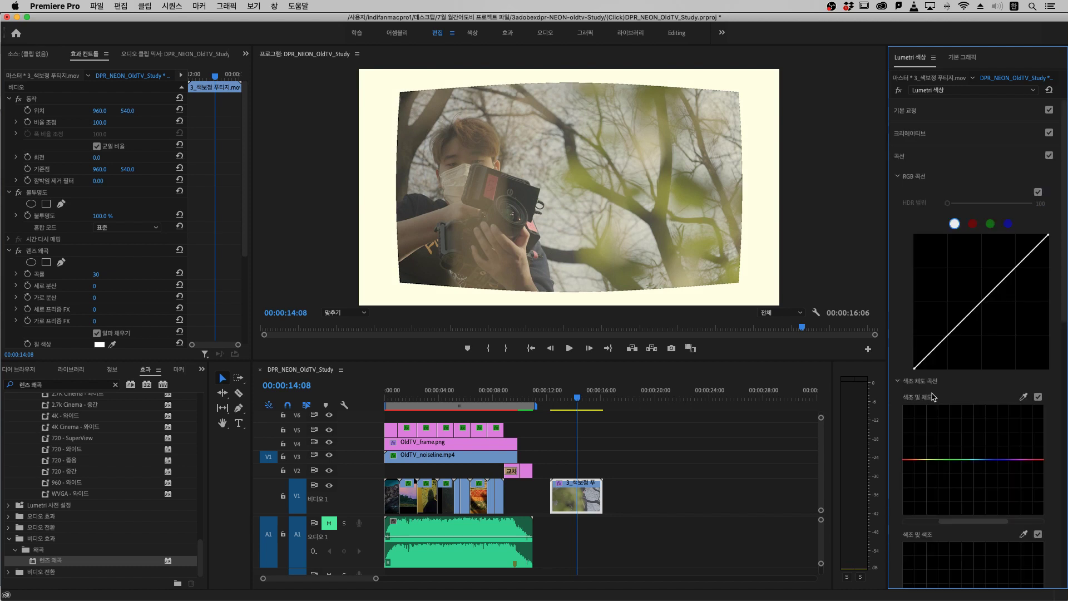
scroll(965, 401, "down", 3)
scroll(967, 400, "down", 2)
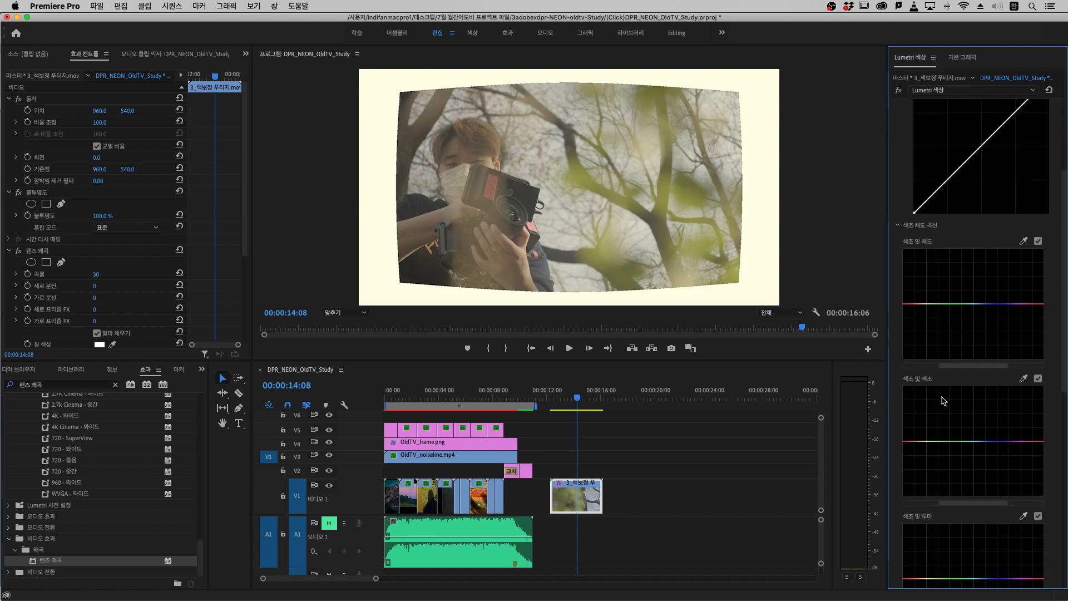
scroll(928, 263, "down", 5)
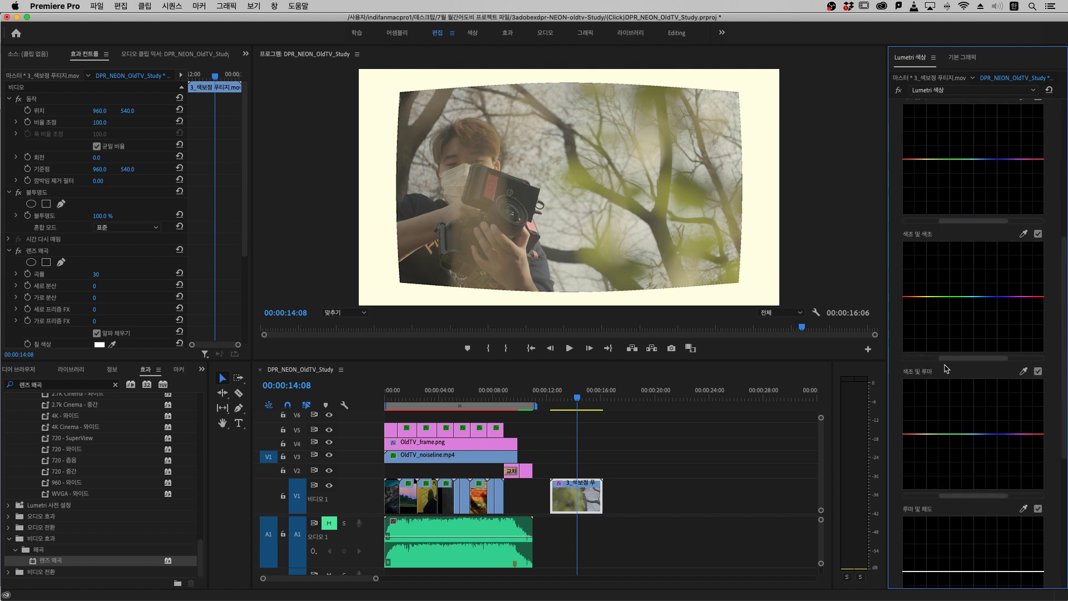
scroll(954, 195, "up", 2)
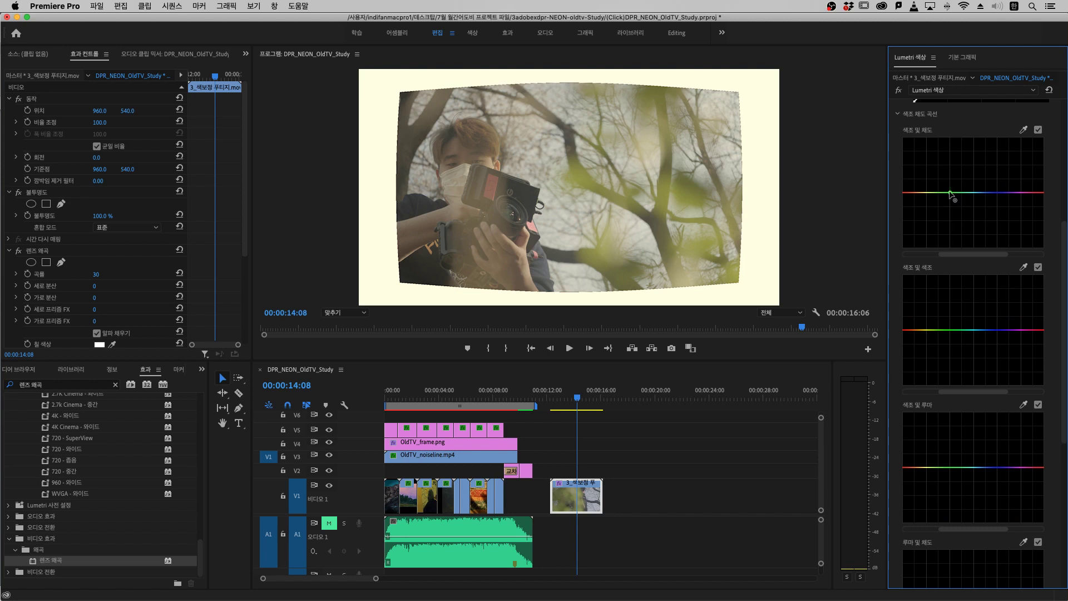
left_click(950, 192)
left_click(922, 192)
left_click(972, 192)
left_click_drag(950, 194, 945, 157)
Step: On the Hue vs Hue curve, add points around yellow and green and pull the yellow point down to shift yellows greener
left_click(926, 330)
left_click(948, 330)
left_click_drag(926, 329, 926, 341)
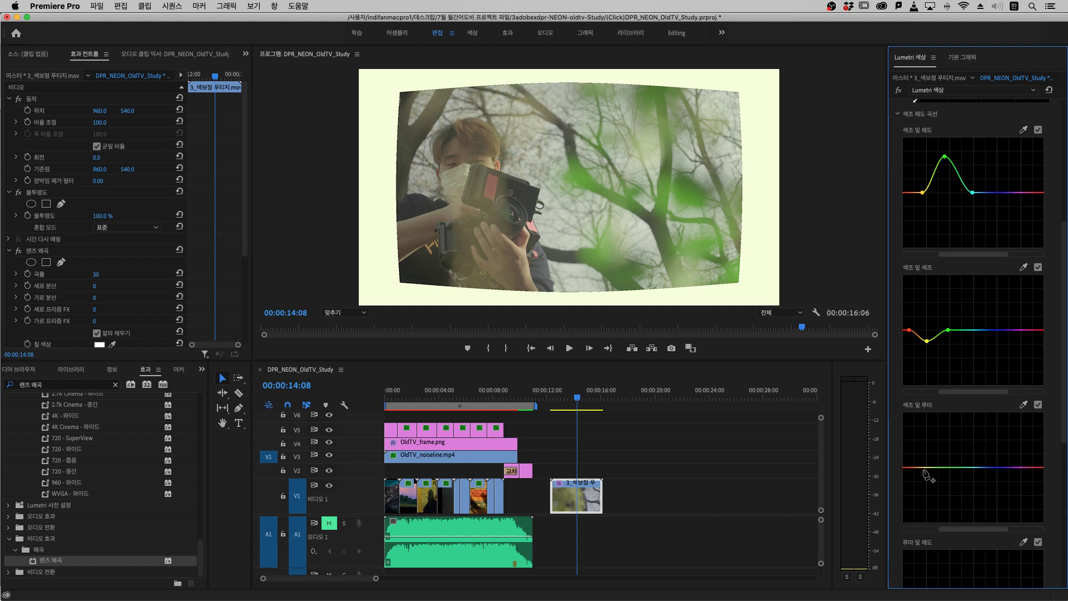
Step: On the Hue vs Luma curve, anchor points at yellow and cyan and raise the green point slightly
left_click(924, 467)
left_click(949, 467)
left_click(971, 467)
mouse_move(948, 468)
left_mouse_down()
mouse_move(948, 492)
mouse_move(947, 421)
mouse_move(946, 506)
mouse_move(944, 452)
left_mouse_up()
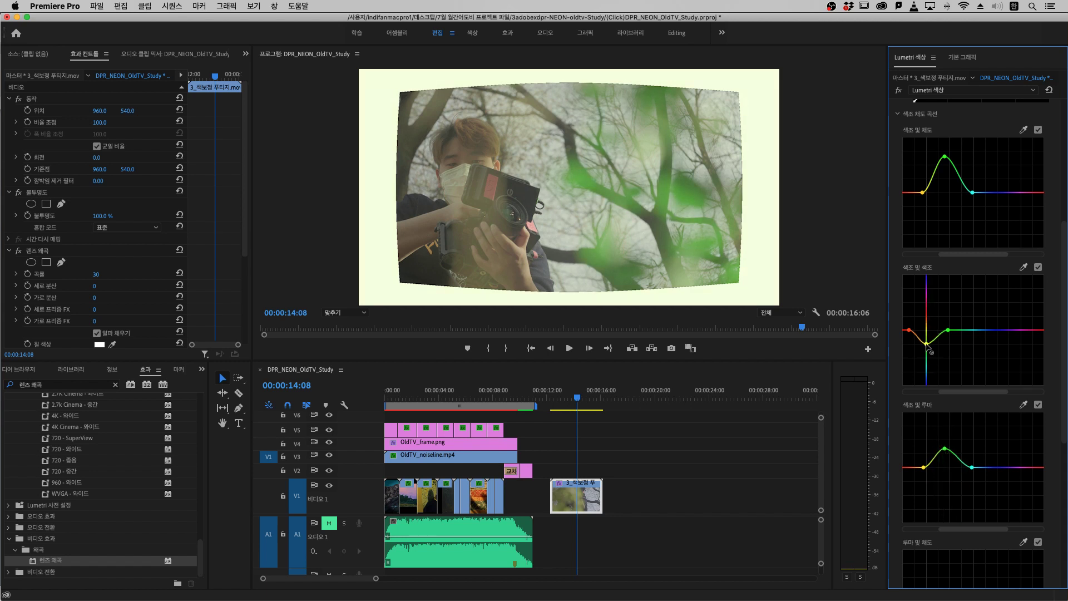
Step: Soften the Hue vs Hue yellow dip and lower the Hue vs Sat green peak slightly, and check the grade up to 00:00:14:21
left_click_drag(927, 345, 929, 337)
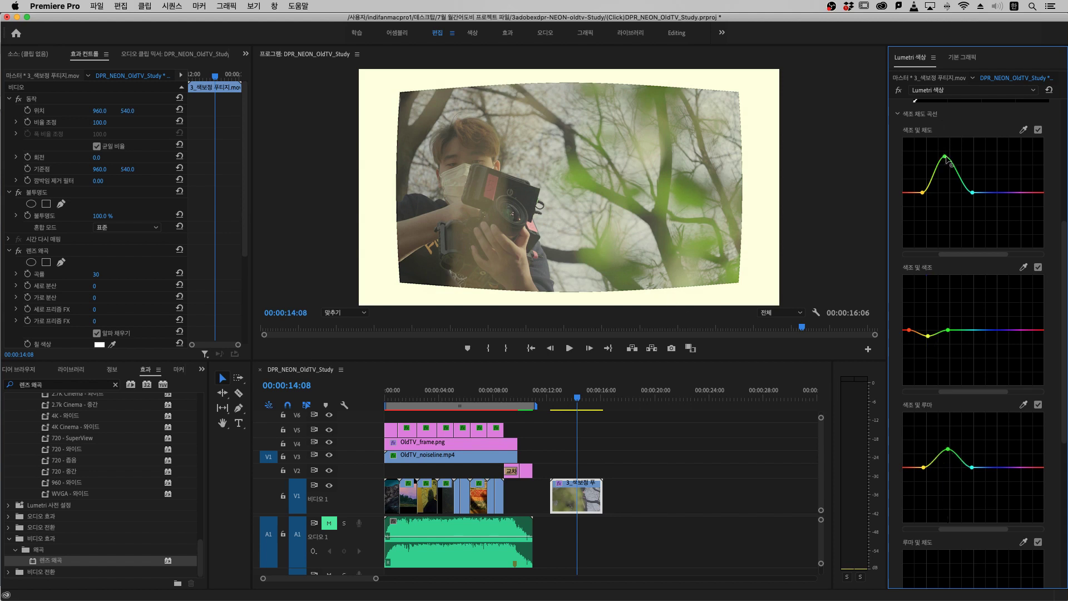
left_click_drag(944, 157, 946, 162)
mouse_move(578, 399)
left_mouse_down()
mouse_move(560, 404)
mouse_move(569, 399)
left_mouse_up()
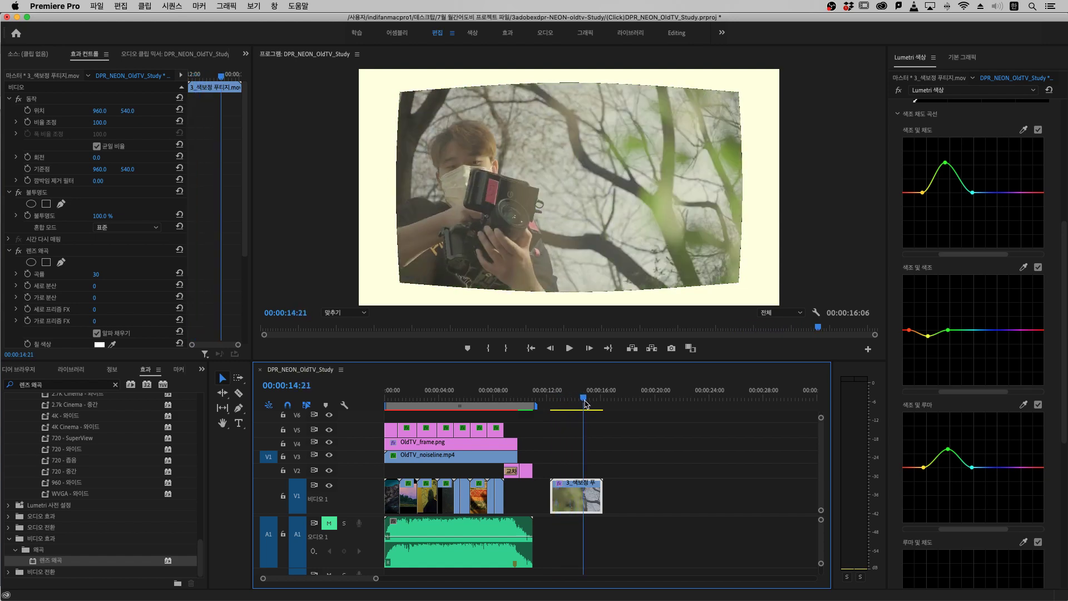
Step: At 00:00:04:17, delete the 04 Green clip from track V1, leaving its gap in place
left_click(445, 401)
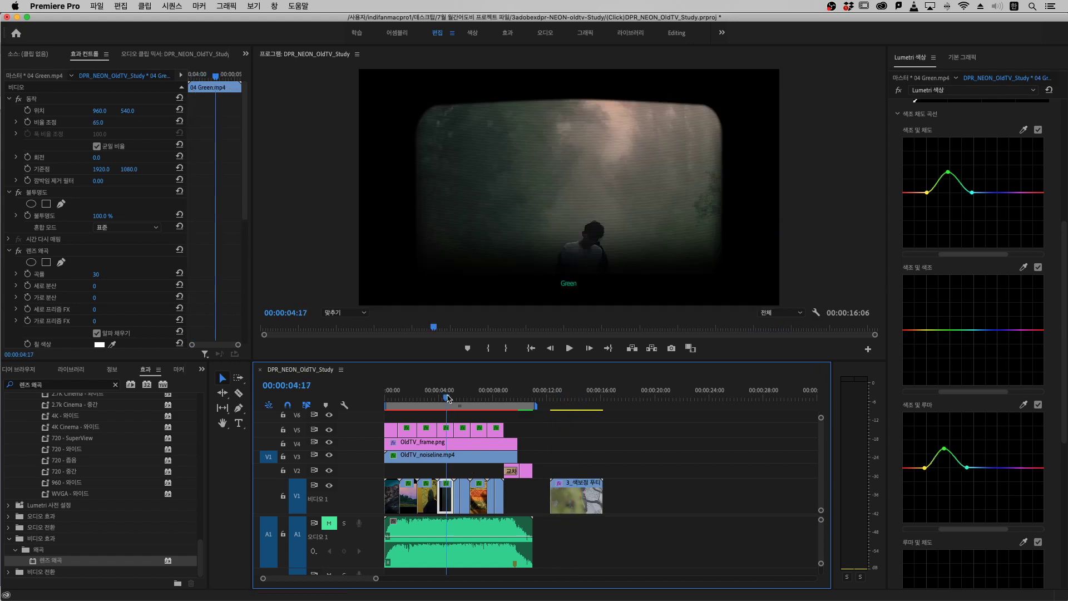
key("=")
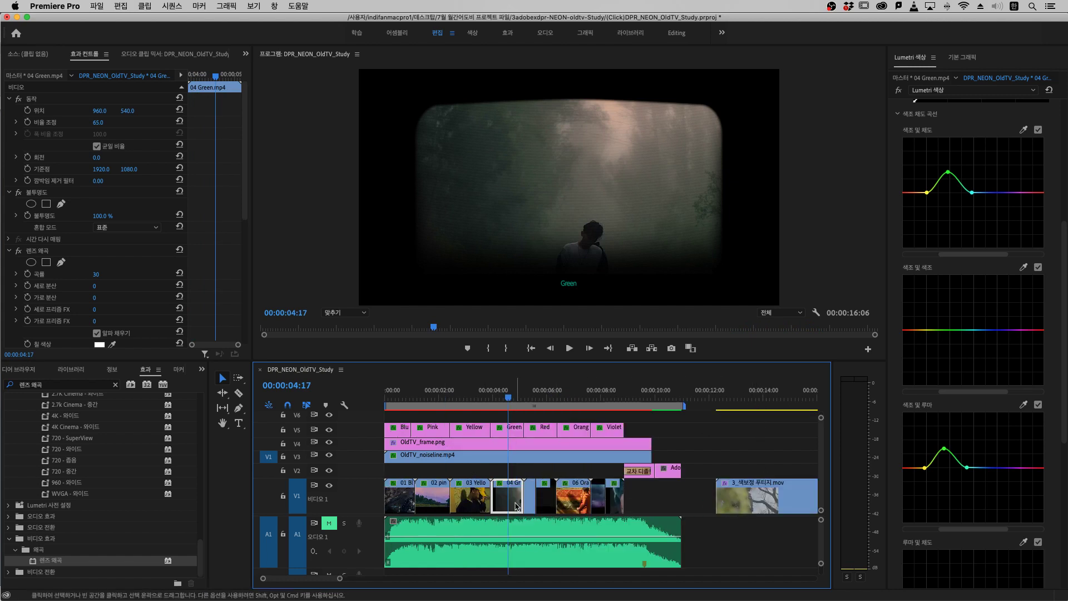
key("Delete")
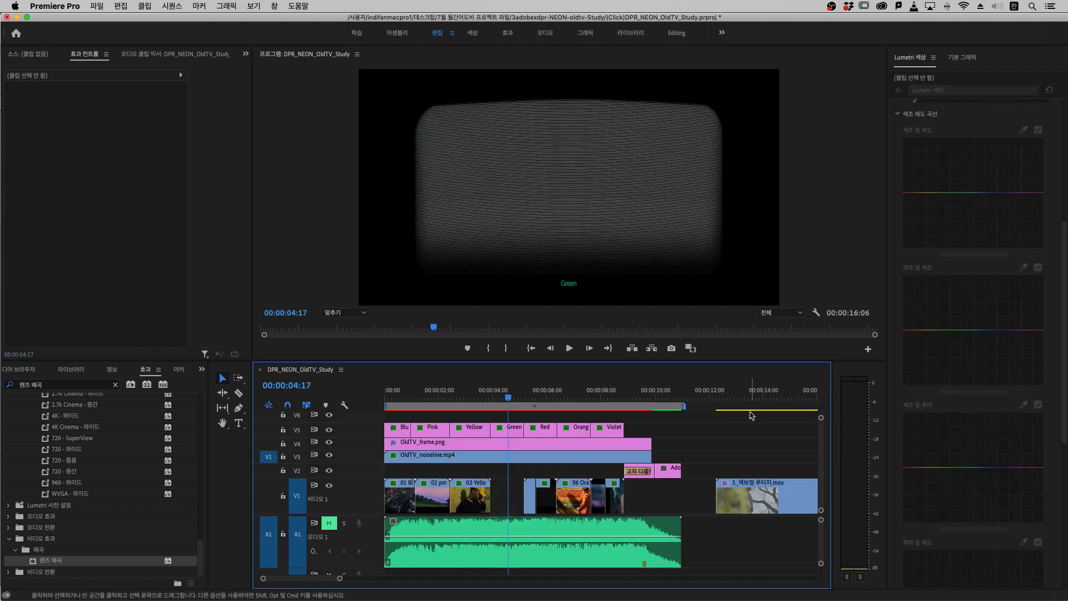
Step: Split the graded green footage on V1 at 00:00:12:29 and again roughly one second further on to isolate a short segment
left_click(771, 399)
left_click_drag(772, 402, 735, 403)
key("c")
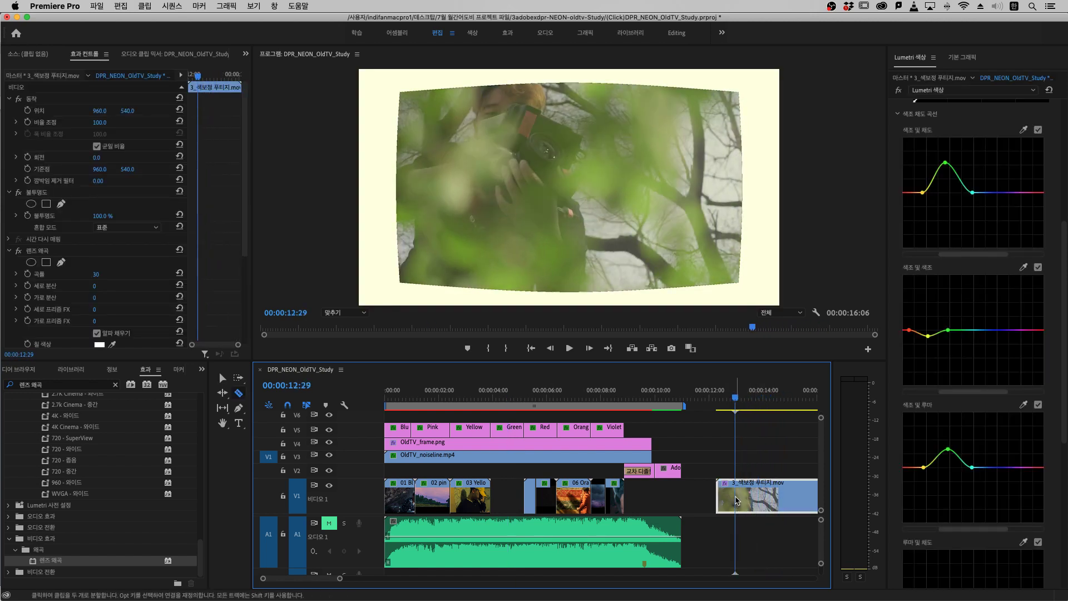
left_click(737, 497)
key("space")
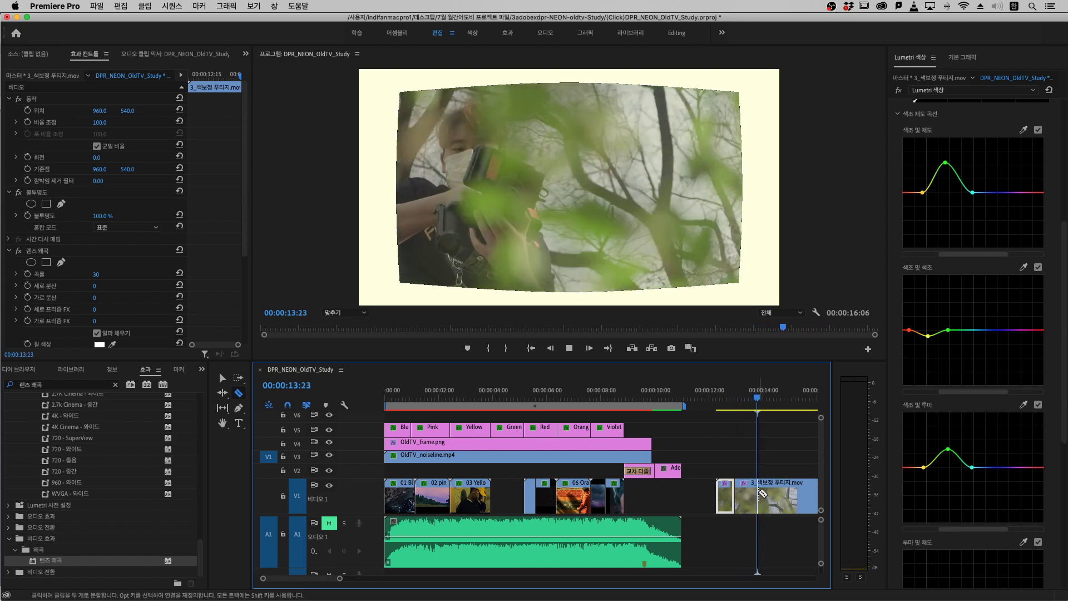
key("space")
left_click(763, 495)
Step: Move the isolated footage segment into the V1 gap beneath the Green title and remove the leftover footage pieces at the sequence's end
key("v")
left_click_drag(772, 493, 508, 492)
left_click(511, 470)
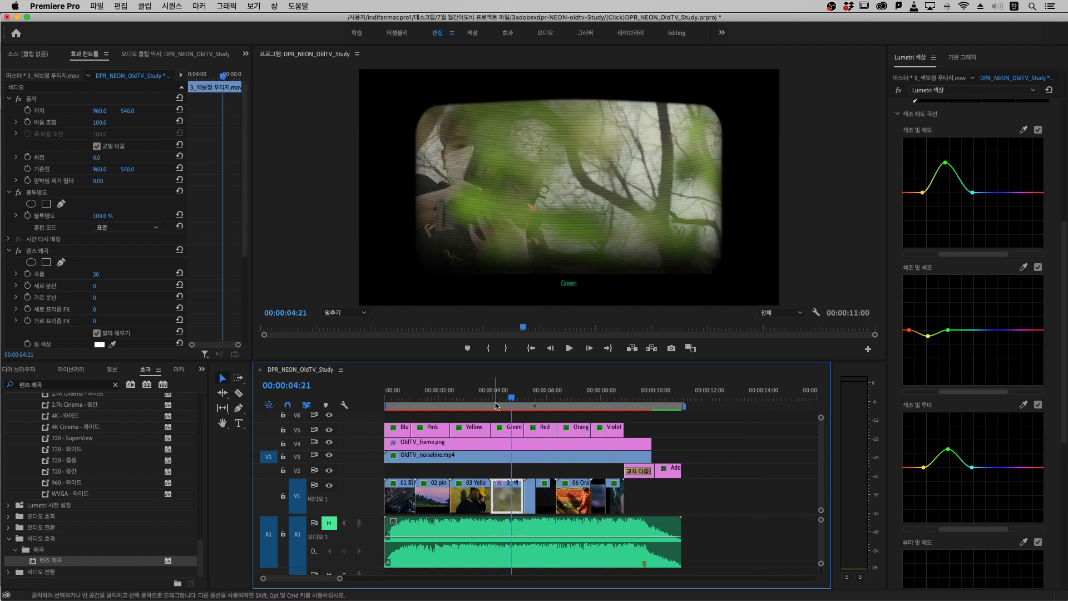
Step: Play back the sequence from 00:00:03:28 to check the new green segment under the old-TV frame and noise lines
left_click(494, 397)
left_click_drag(494, 397, 501, 397)
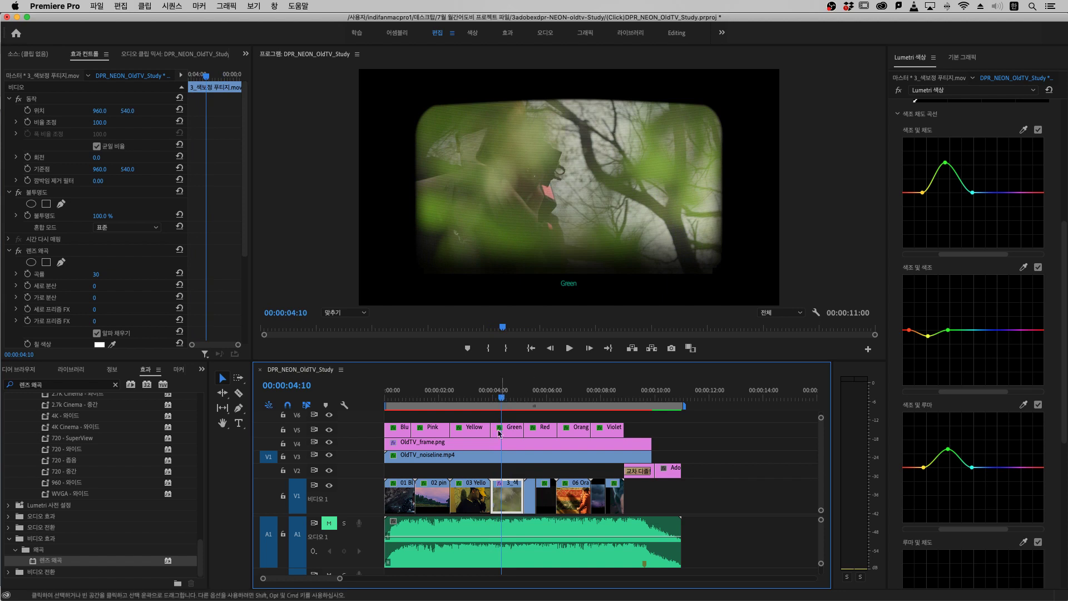
key("d")
key("space")
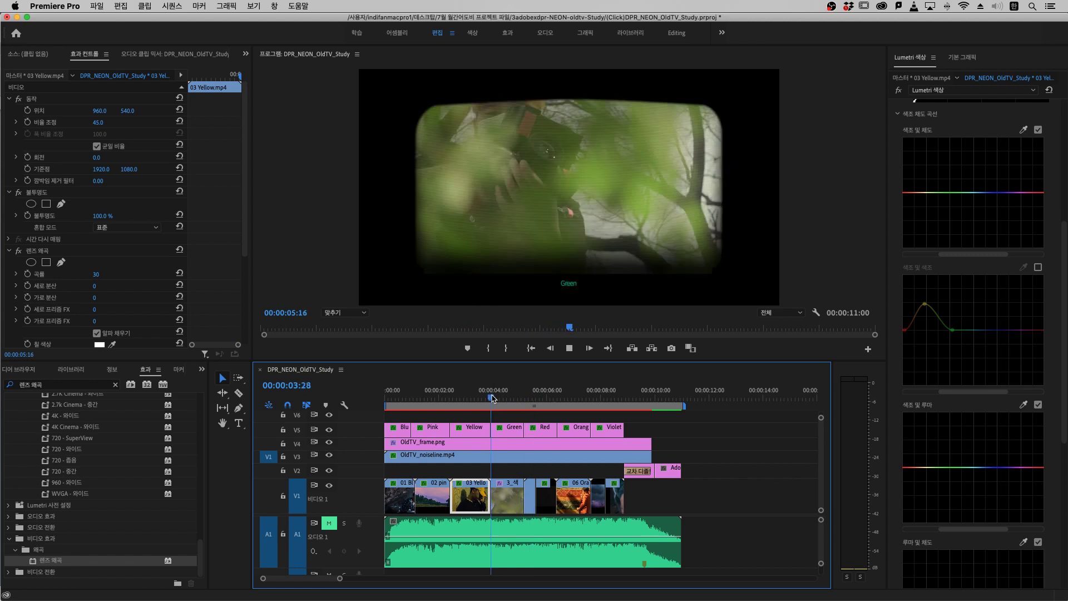
left_click(492, 396)
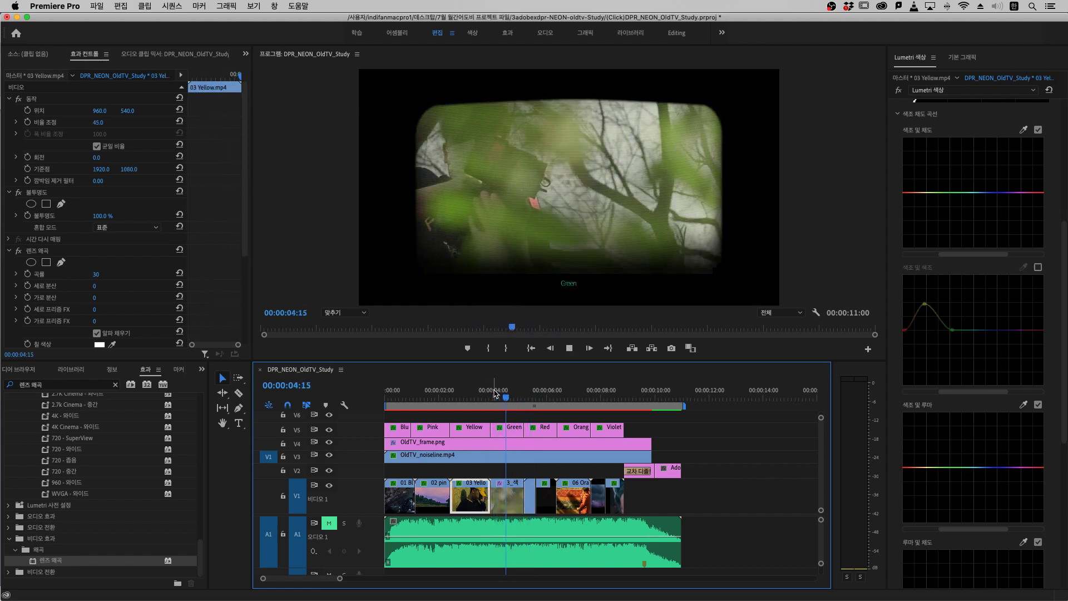
key("space")
left_click(504, 395)
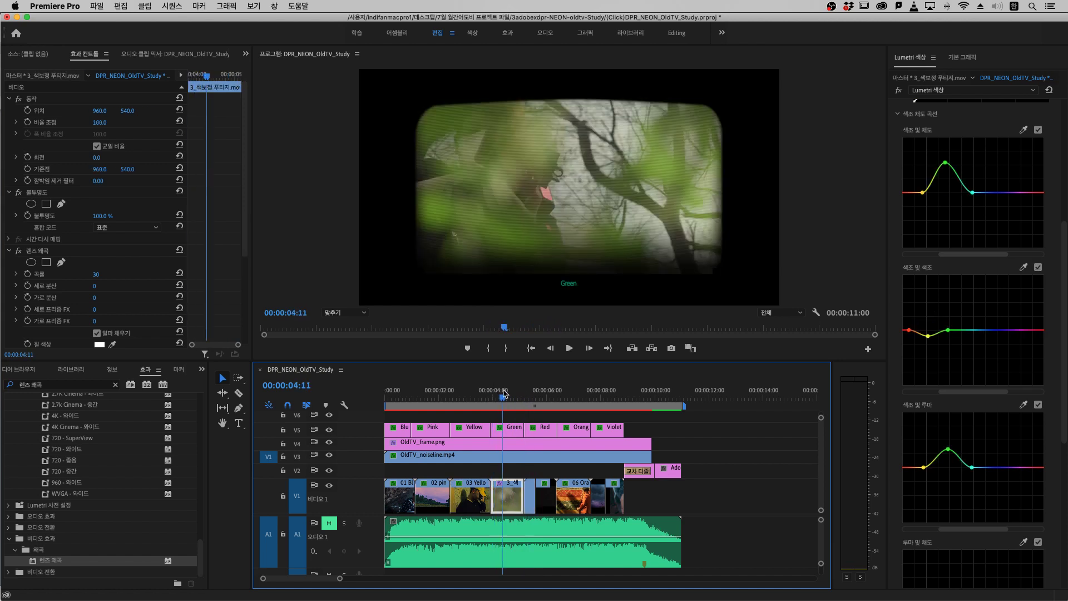